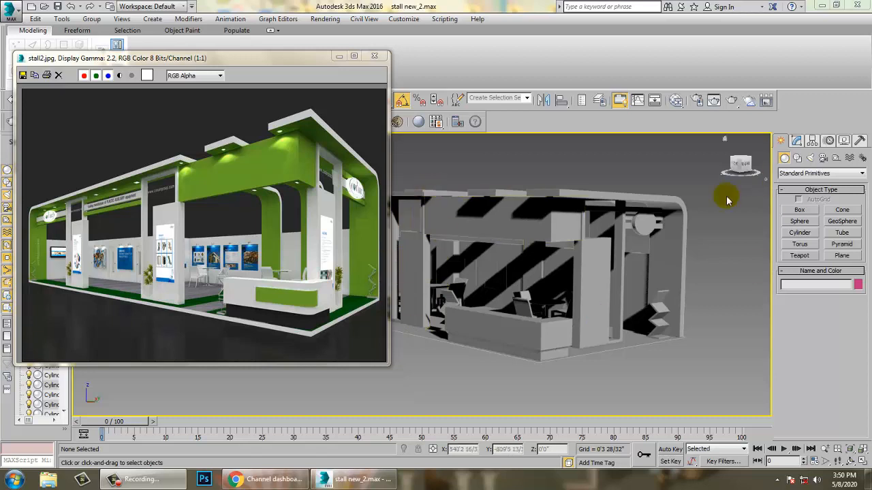
Step: Select the box-shaped front fascia, switch the perspective viewport to Shaded display, and position the reference image beside the model
{"action": "middle_click_drag", "start_coordinate": [701, 259], "coordinate": [587, 235], "text": "alt"}
{"action": "left_click", "coordinate": [569, 228]}
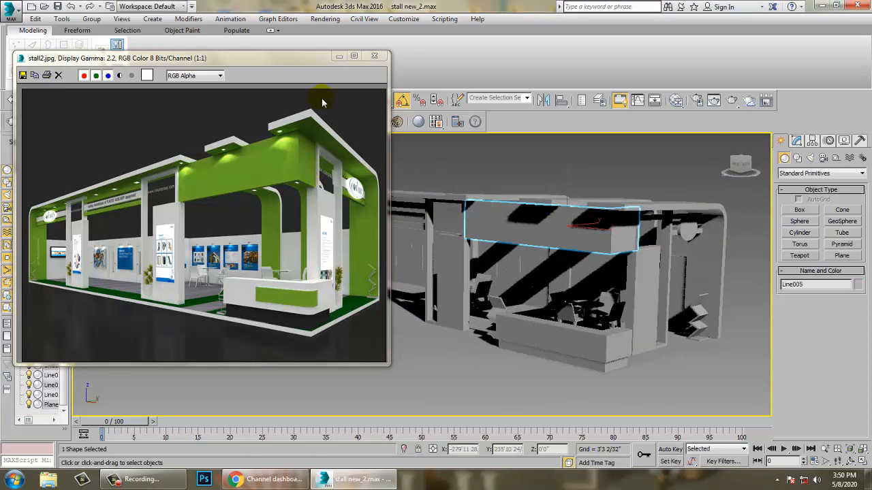
{"action": "left_click", "coordinate": [232, 170]}
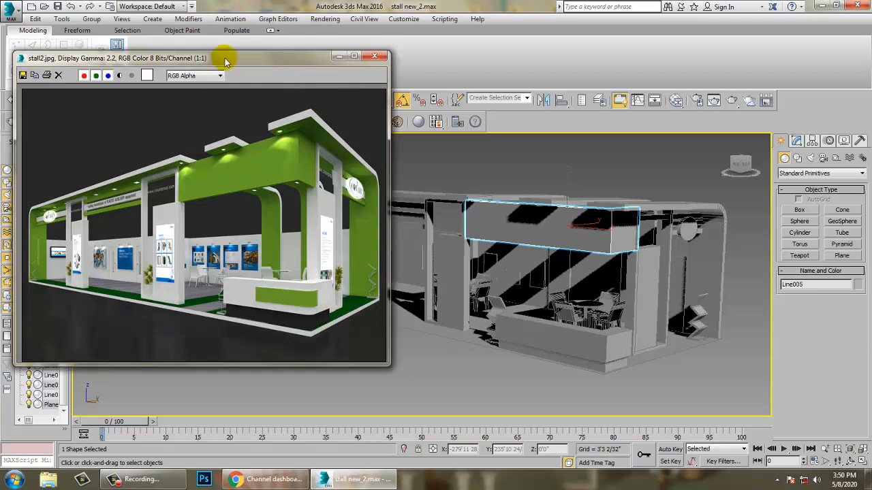
{"action": "left_click_drag", "start_coordinate": [224, 61], "coordinate": [213, 192]}
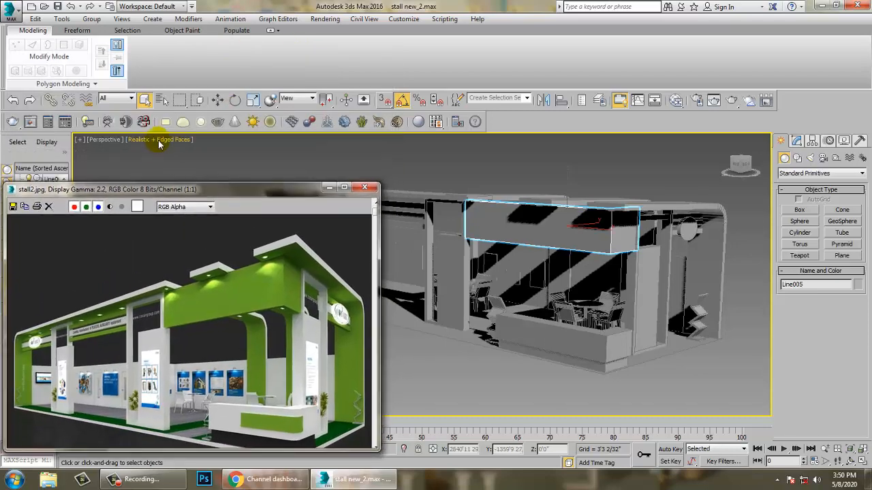
{"action": "left_click", "coordinate": [158, 140]}
{"action": "left_click", "coordinate": [186, 164]}
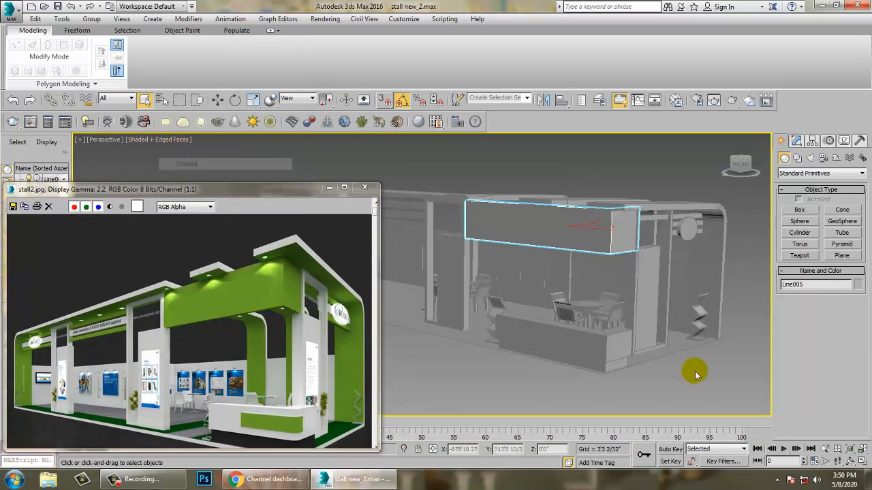
{"action": "mouse_move", "coordinate": [588, 331]}
{"action": "middle_mouse_down"}
{"action": "mouse_move", "coordinate": [602, 243]}
{"action": "mouse_move", "coordinate": [510, 198]}
{"action": "mouse_move", "coordinate": [423, 218]}
{"action": "middle_mouse_up"}
{"action": "left_click_drag", "start_coordinate": [202, 190], "coordinate": [204, 134]}
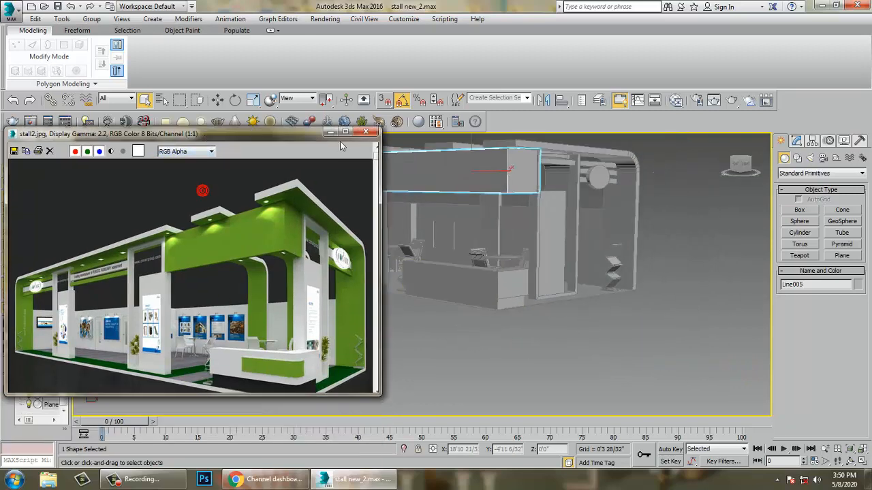
Step: Set the production renderer to V-Ray Adv 3.30.05
{"action": "left_click", "coordinate": [324, 19]}
{"action": "left_click", "coordinate": [374, 68]}
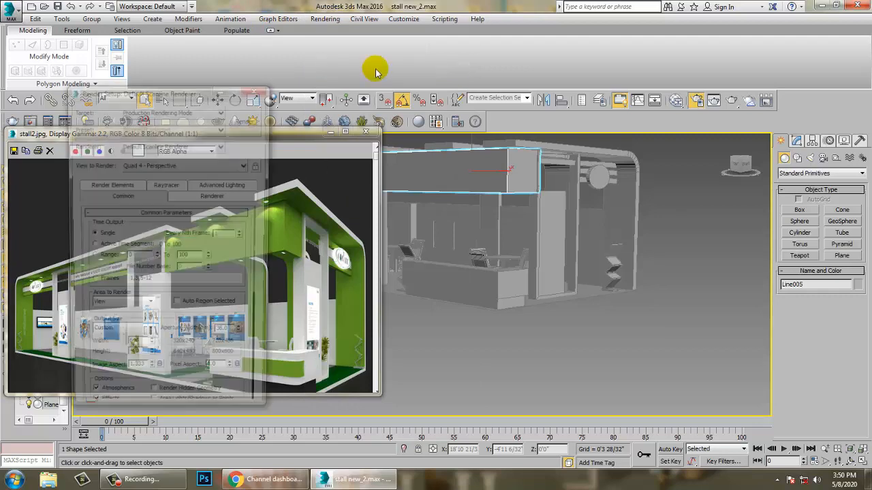
{"action": "left_click", "coordinate": [152, 145]}
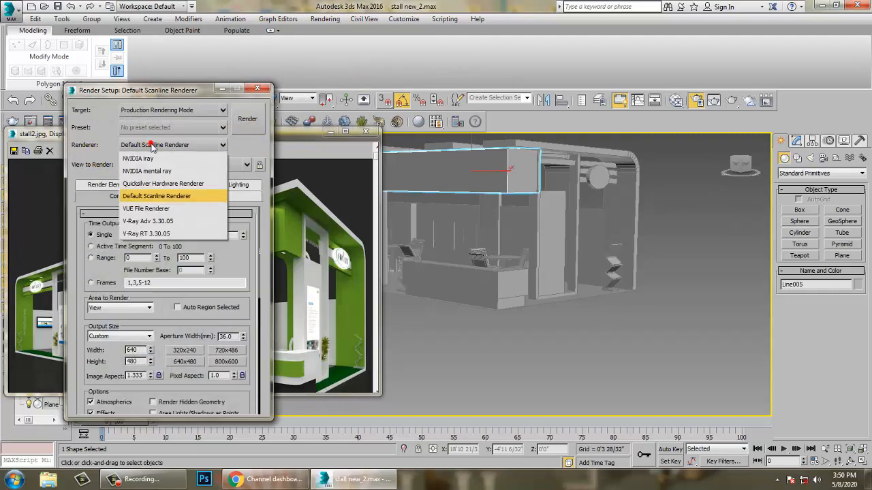
{"action": "left_click", "coordinate": [175, 220]}
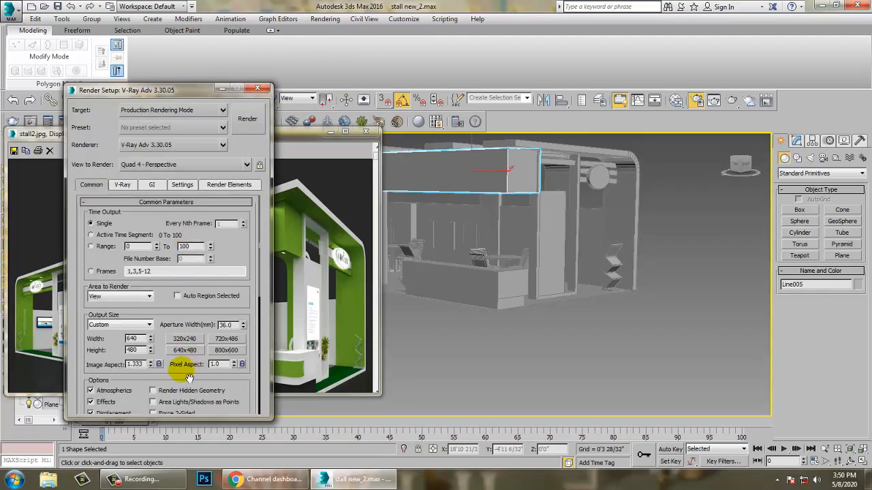
{"action": "scroll", "coordinate": [184, 371], "scroll_direction": "down", "scroll_amount": 3}
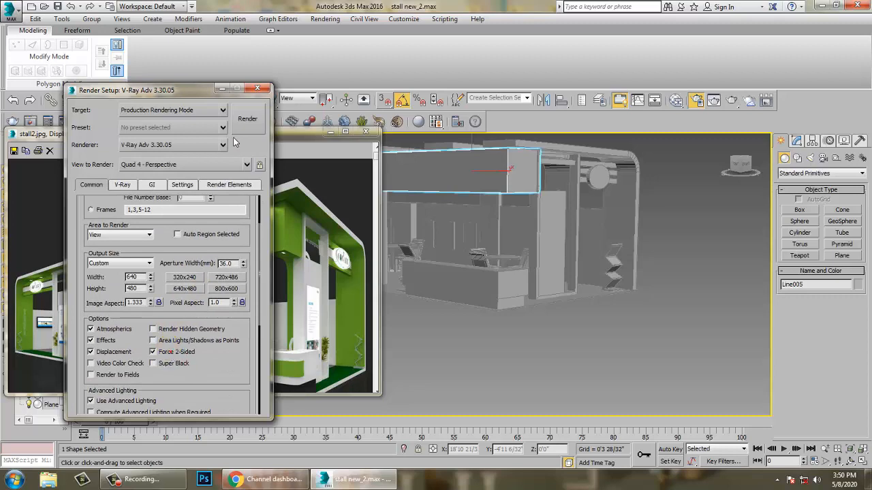
{"action": "left_click", "coordinate": [256, 90]}
Step: Add a VRayMtl in the Slate Material Editor and show its parameters
{"action": "middle_click_drag", "start_coordinate": [544, 286], "coordinate": [579, 300], "text": "alt"}
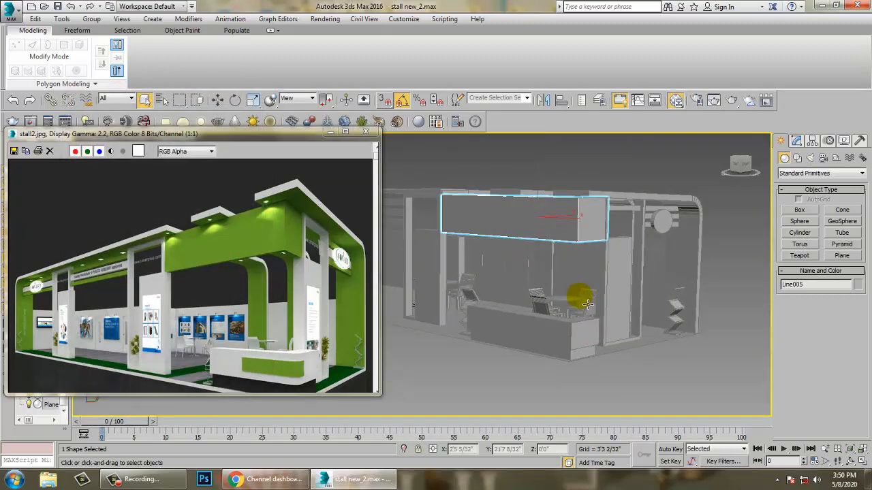
{"action": "key", "text": "m"}
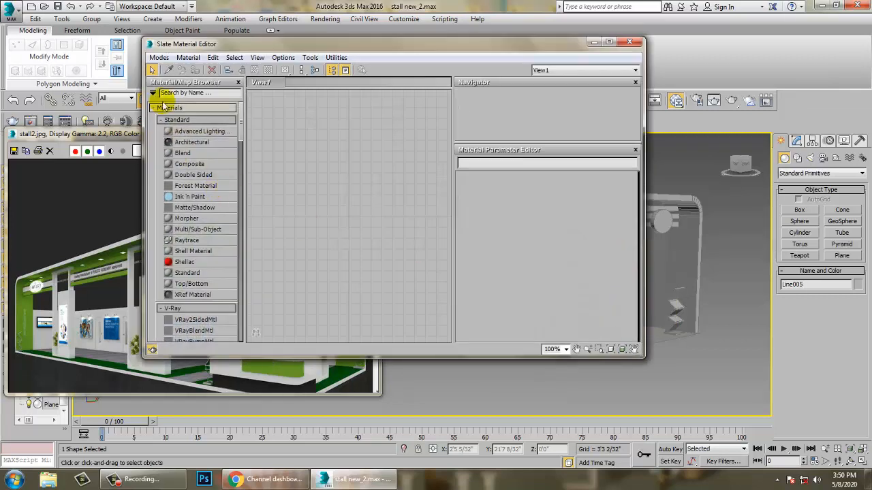
{"action": "left_click", "coordinate": [162, 58]}
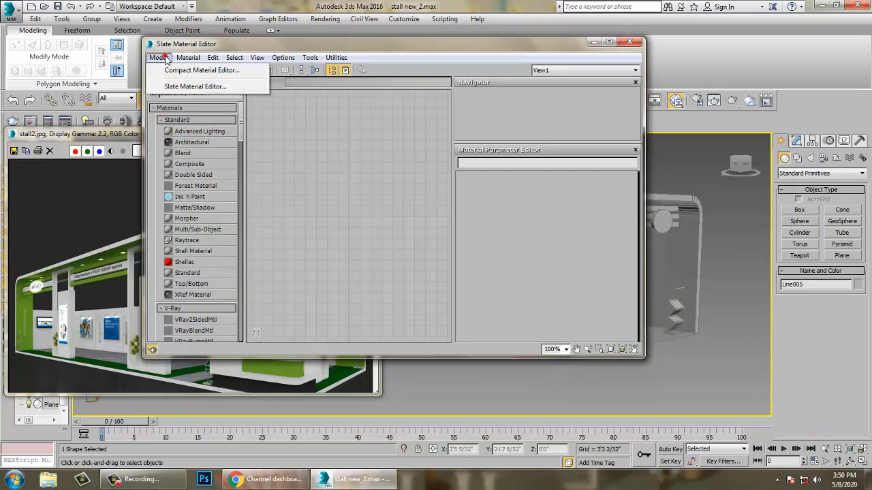
{"action": "left_click", "coordinate": [196, 88]}
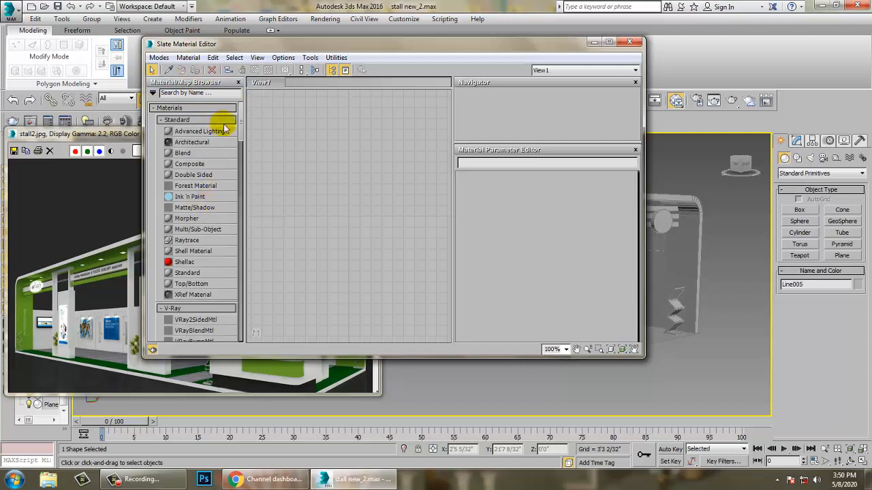
{"action": "left_click_drag", "start_coordinate": [242, 129], "coordinate": [238, 177]}
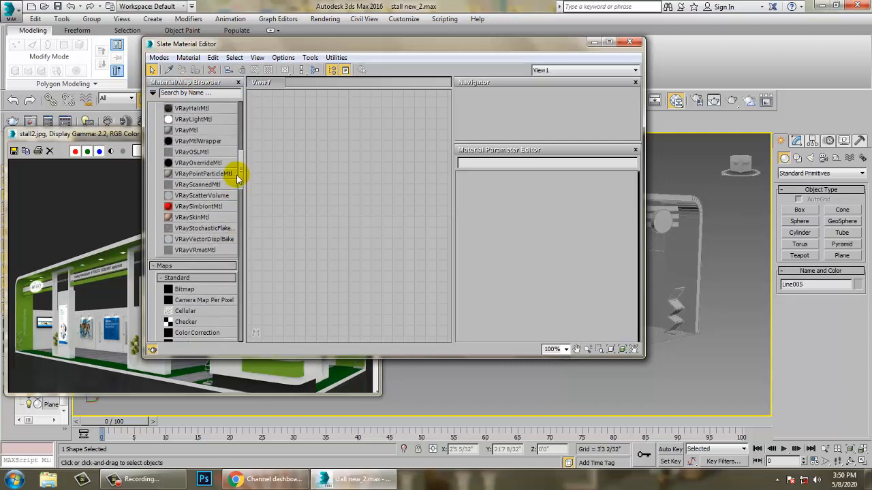
{"action": "left_click_drag", "start_coordinate": [315, 155], "coordinate": [315, 157]}
{"action": "double_click", "coordinate": [301, 151]}
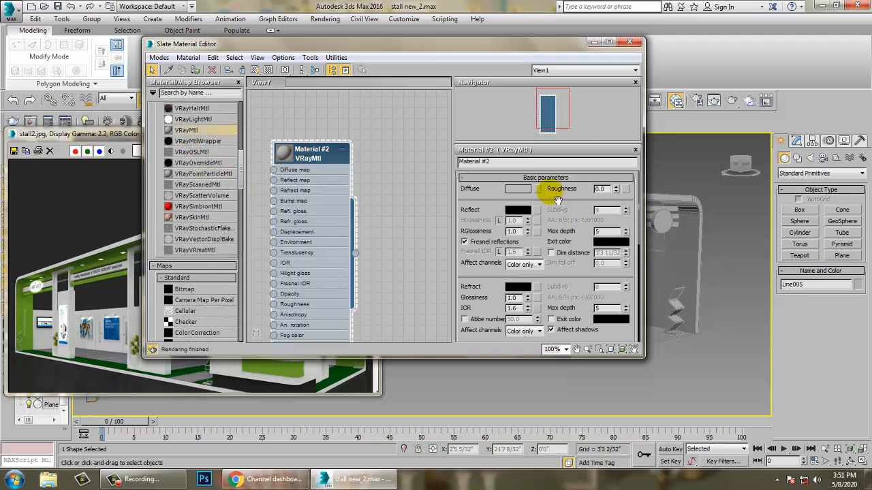
Step: Sample the reference image's green fascia as the material's diffuse colour and assign the material to the selected fascia
{"action": "left_click_drag", "start_coordinate": [416, 45], "coordinate": [724, 124]}
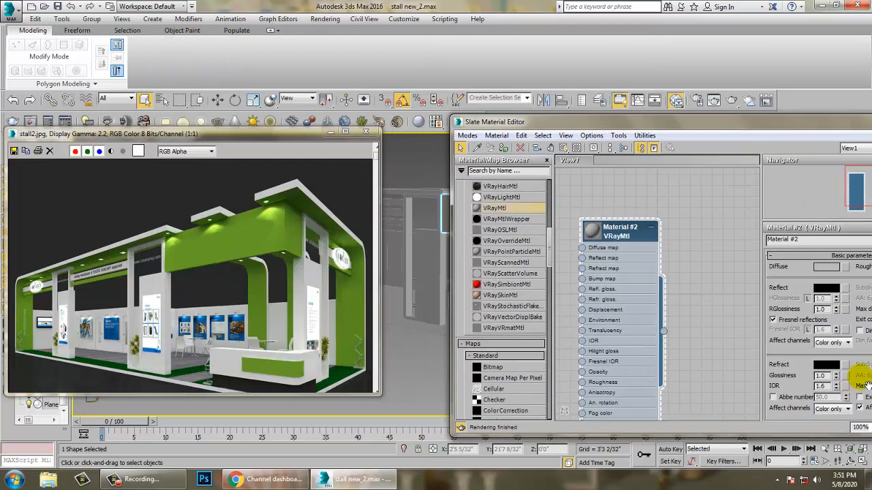
{"action": "left_click", "coordinate": [830, 267]}
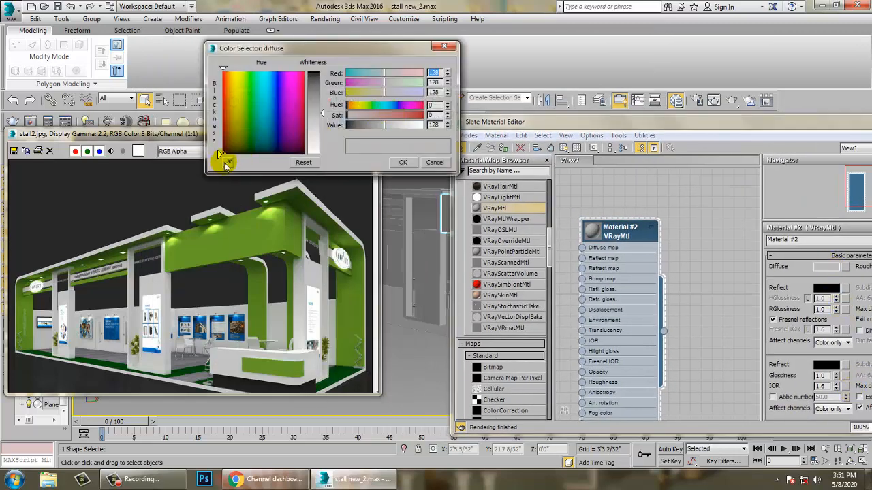
{"action": "left_click", "coordinate": [242, 240]}
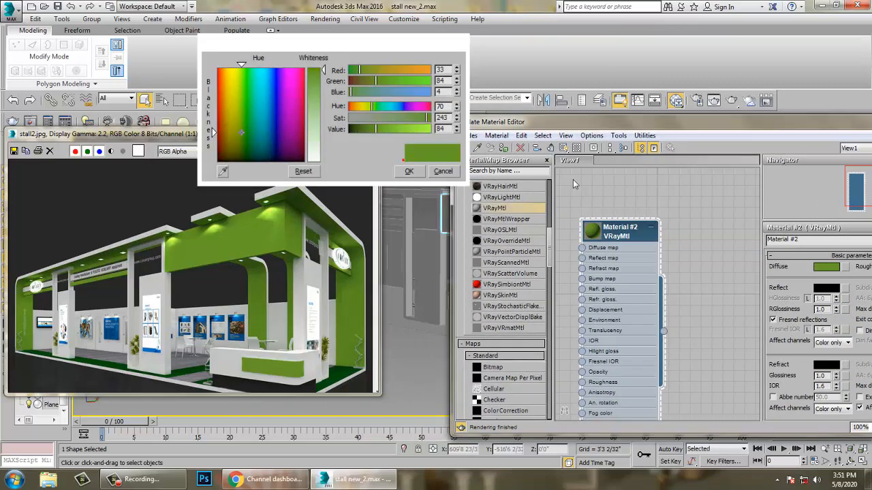
{"action": "left_click", "coordinate": [403, 164]}
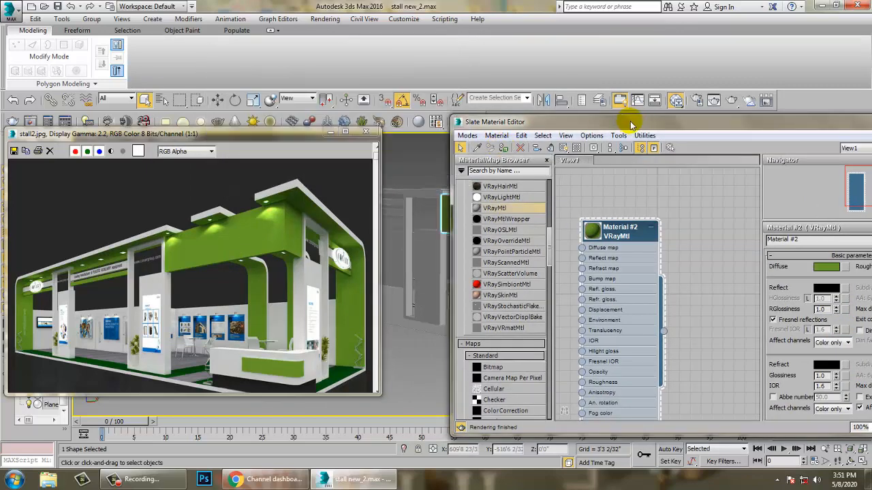
Step: Move the material editor clear of the model and select the curved end canopy for modification
{"action": "left_click_drag", "start_coordinate": [631, 125], "coordinate": [173, 227]}
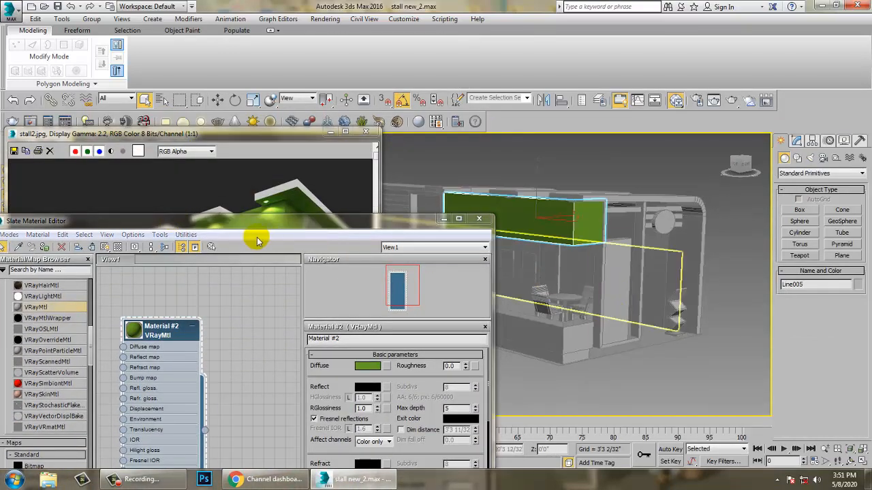
{"action": "left_click_drag", "start_coordinate": [259, 221], "coordinate": [237, 371]}
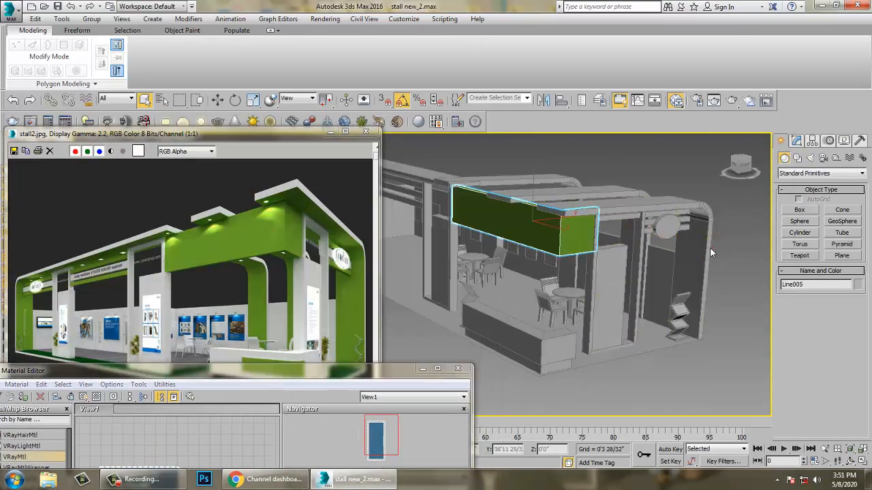
{"action": "left_click", "coordinate": [710, 248]}
{"action": "middle_click_drag", "start_coordinate": [683, 253], "coordinate": [613, 234], "text": "alt"}
{"action": "scroll", "coordinate": [607, 252], "scroll_direction": "up", "scroll_amount": 3}
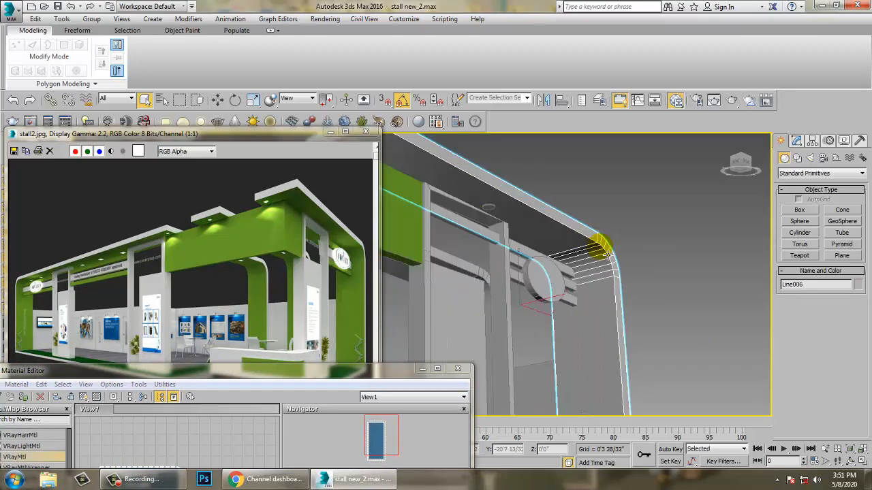
{"action": "left_click", "coordinate": [800, 140]}
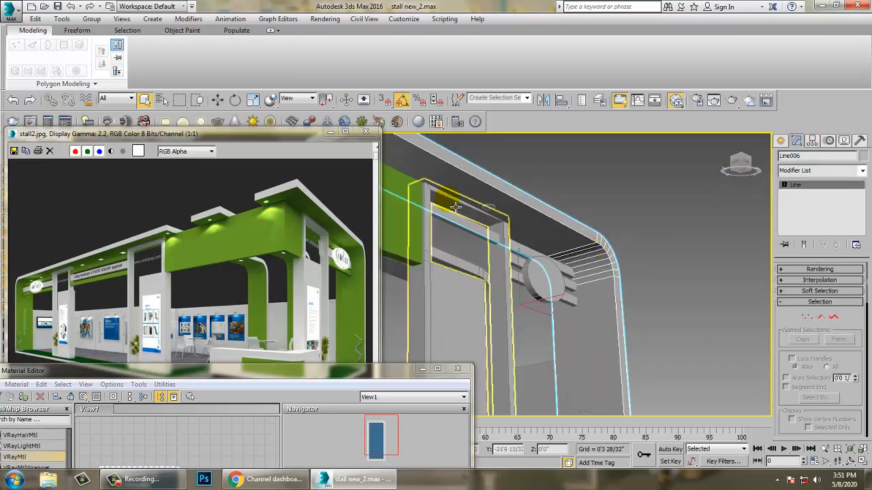
Step: Select all the stall objects and convert them to Editable Poly
{"action": "middle_click_drag", "start_coordinate": [488, 207], "coordinate": [583, 243]}
{"action": "scroll", "coordinate": [580, 236], "scroll_direction": "down", "scroll_amount": 5}
{"action": "scroll", "coordinate": [578, 234], "scroll_direction": "down", "scroll_amount": 5}
{"action": "left_click_drag", "start_coordinate": [502, 152], "coordinate": [712, 321]}
{"action": "right_click", "coordinate": [546, 263]}
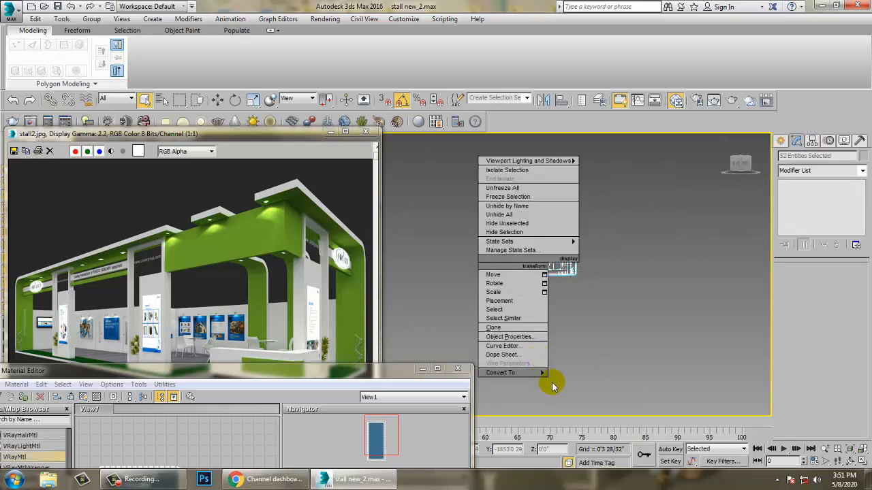
{"action": "mouse_move", "coordinate": [541, 373]}
{"action": "left_click", "coordinate": [587, 391]}
{"action": "scroll", "coordinate": [595, 310], "scroll_direction": "up", "scroll_amount": 15}
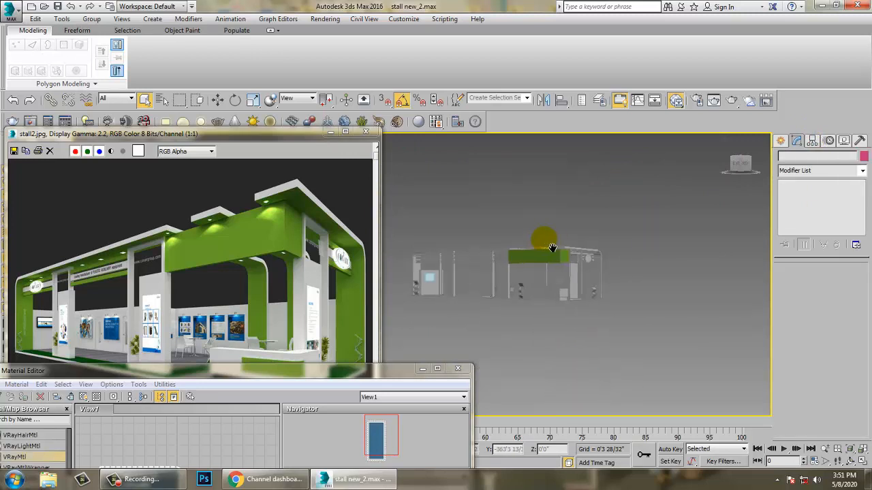
Step: Select the inner polygons of the curved end canopy, including its underside, rounded corner and upright wall, with selected faces shaded
{"action": "left_click", "coordinate": [589, 281]}
{"action": "scroll", "coordinate": [588, 281], "scroll_direction": "down", "scroll_amount": 5}
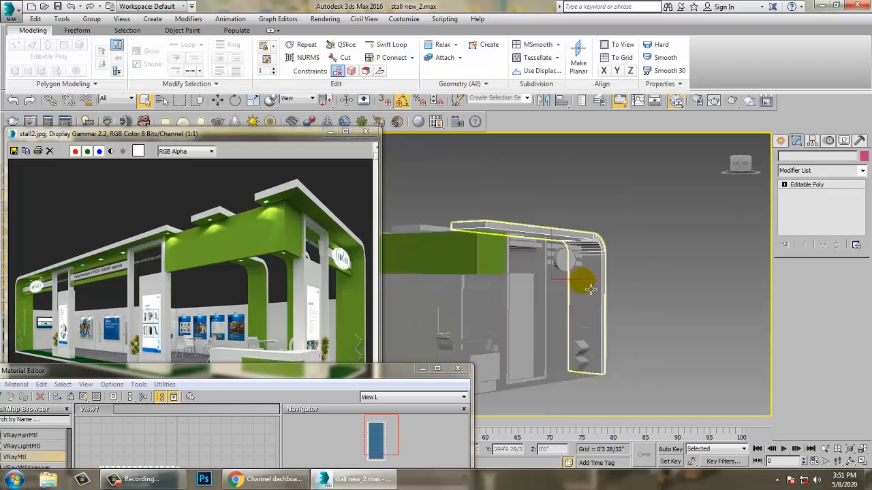
{"action": "key", "text": "4"}
{"action": "middle_click_drag", "start_coordinate": [637, 253], "coordinate": [535, 210], "text": "alt"}
{"action": "left_click", "coordinate": [542, 227]}
{"action": "scroll", "coordinate": [538, 223], "scroll_direction": "up", "scroll_amount": 3}
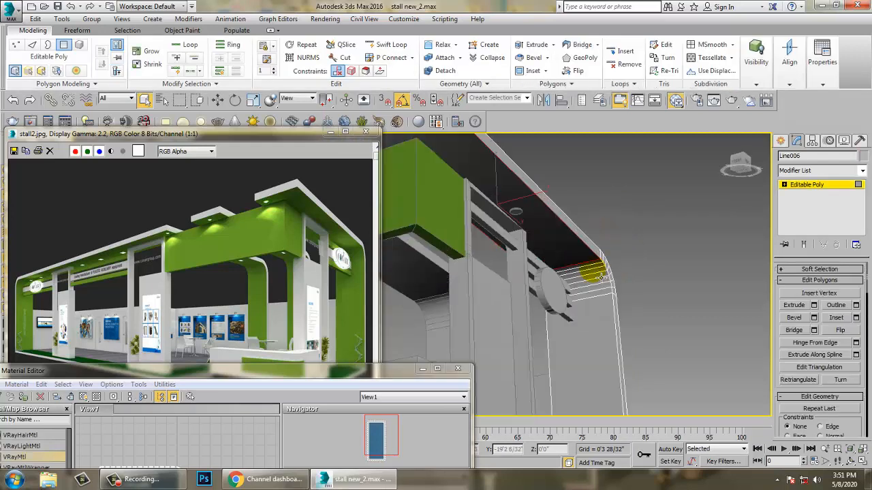
{"action": "key", "text": "F2"}
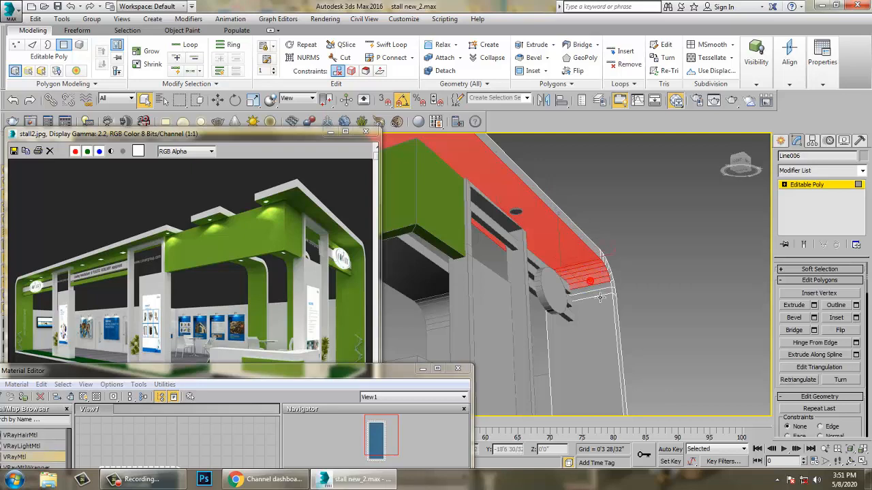
{"action": "left_click", "coordinate": [602, 302], "text": "ctrl"}
{"action": "middle_click_drag", "start_coordinate": [602, 302], "coordinate": [661, 275], "text": "alt"}
{"action": "scroll", "coordinate": [605, 282], "scroll_direction": "up", "scroll_amount": 5}
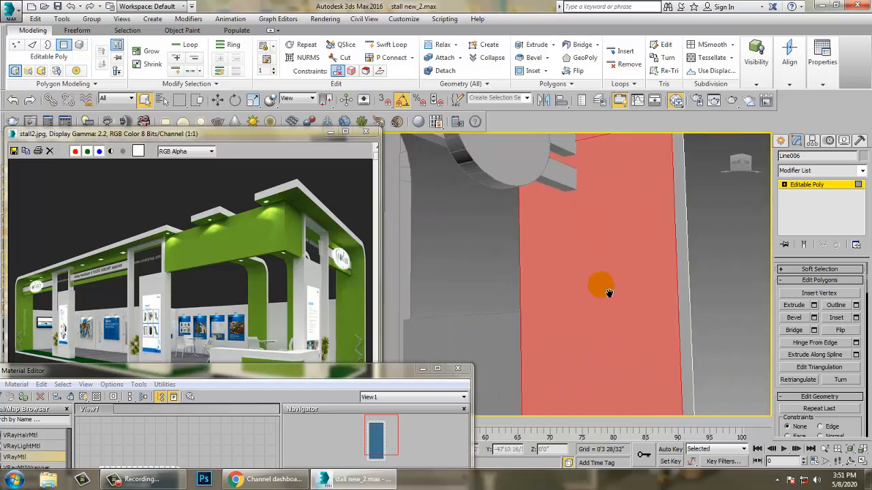
Step: Assign the green VRayMtl to the selected inner canopy polygons and minimise the material editor
{"action": "key", "text": "m"}
{"action": "key", "text": "m"}
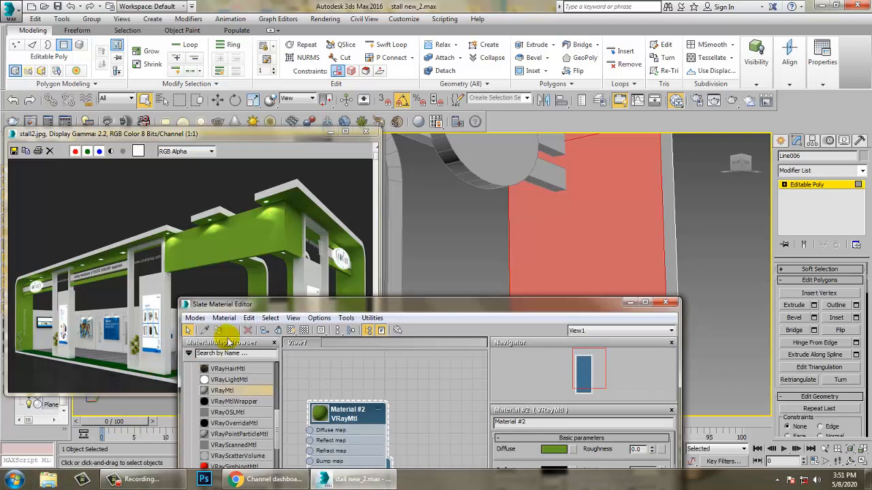
{"action": "left_click", "coordinate": [230, 331]}
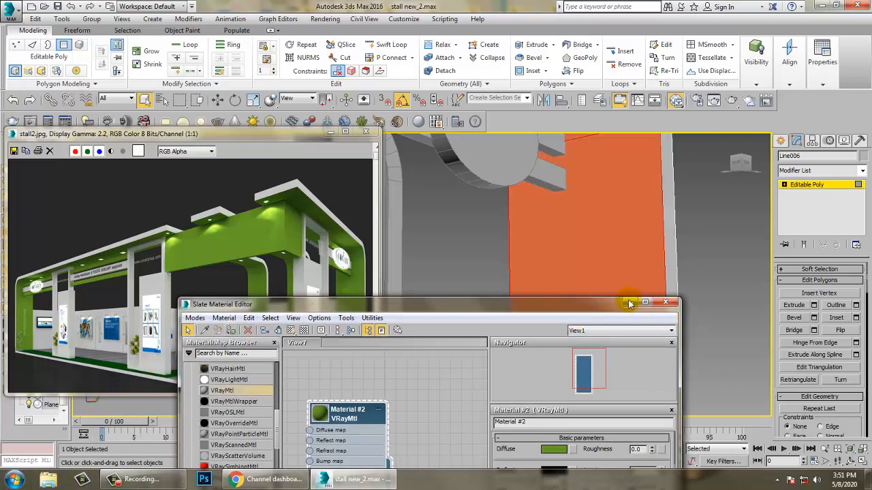
{"action": "left_click", "coordinate": [630, 303]}
{"action": "middle_click_drag", "start_coordinate": [624, 259], "coordinate": [639, 296], "text": "alt"}
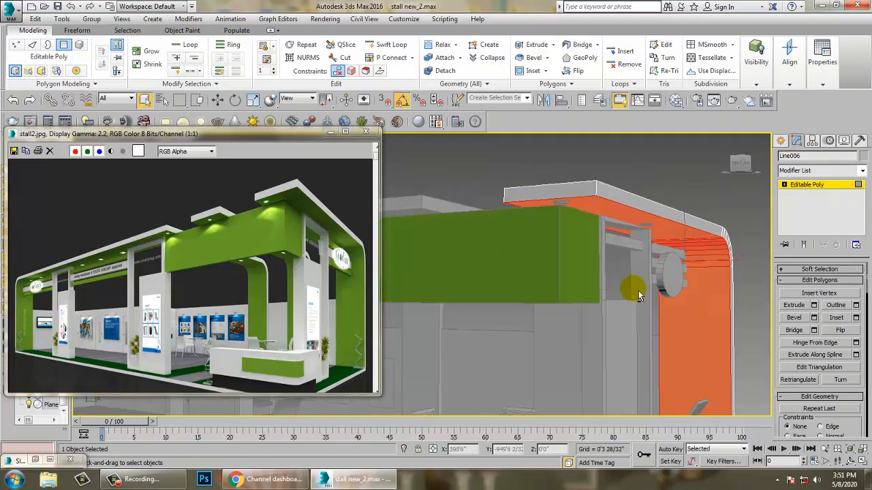
Step: Invert the selection to the canopy's outer and edge polygons, and add a second VRayMtl beside the green material
{"action": "key", "text": "F2"}
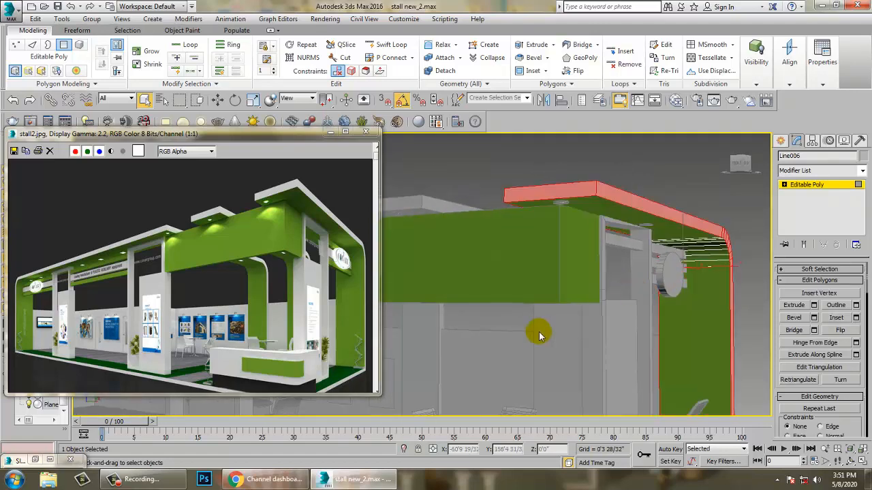
{"action": "key", "text": "m"}
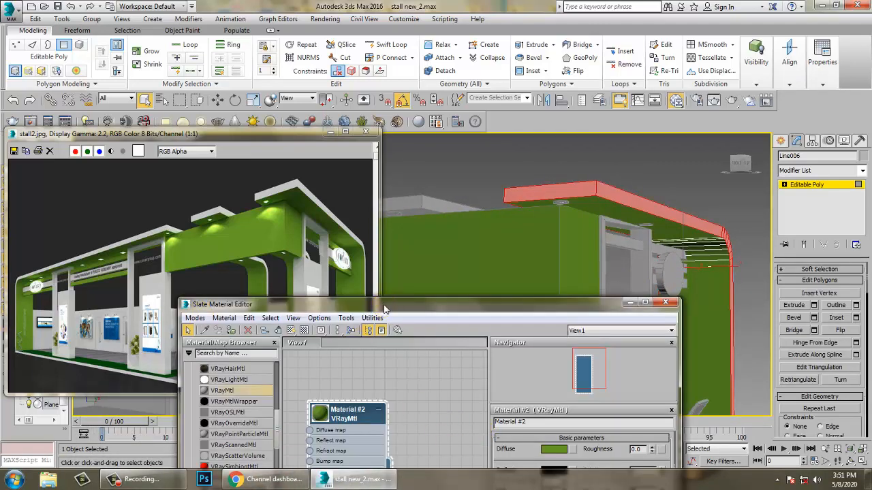
{"action": "left_click_drag", "start_coordinate": [384, 305], "coordinate": [363, 135]}
{"action": "left_click_drag", "start_coordinate": [411, 264], "coordinate": [412, 257]}
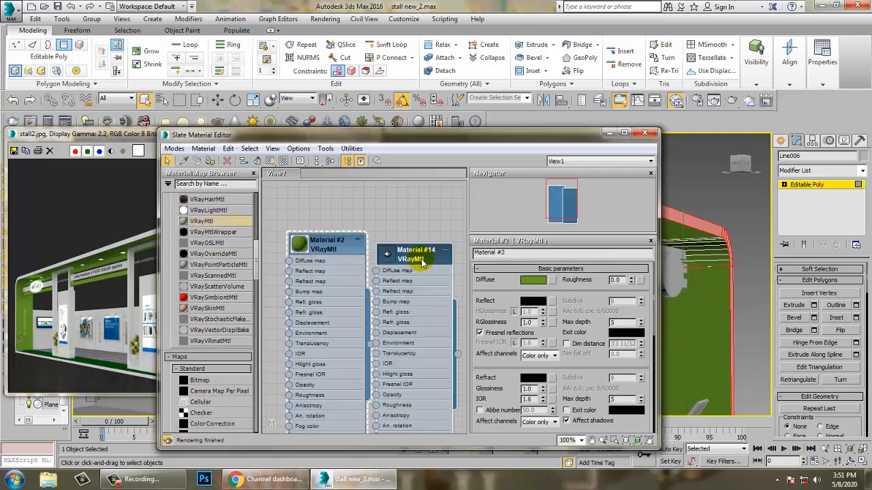
Step: Set the second VRayMtl's diffuse colour to white (255, 255, 255), assign it to the selected outer canopy polygons and minimise the material editor
{"action": "double_click", "coordinate": [412, 255]}
{"action": "left_click", "coordinate": [539, 280]}
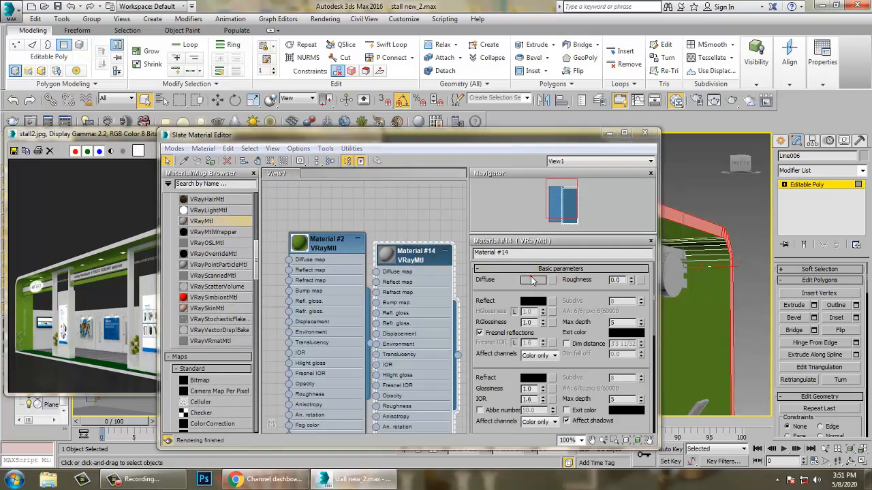
{"action": "left_click_drag", "start_coordinate": [324, 114], "coordinate": [323, 157]}
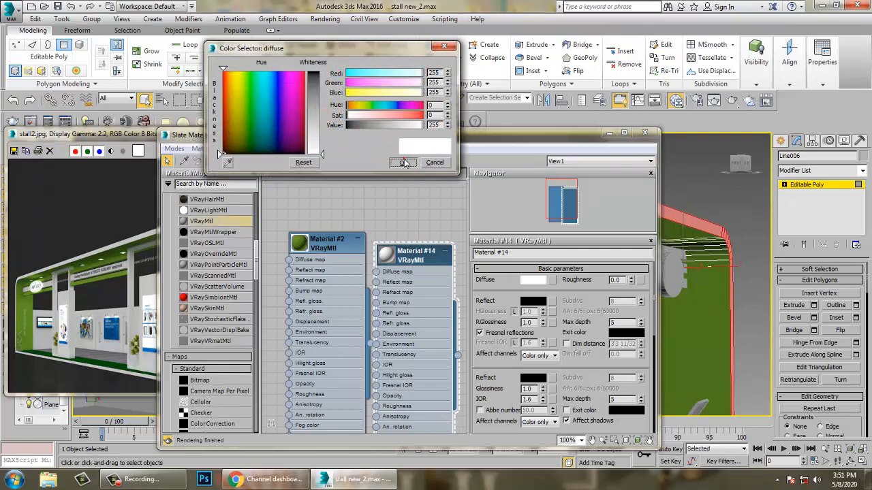
{"action": "left_click", "coordinate": [403, 162]}
{"action": "left_click", "coordinate": [208, 161]}
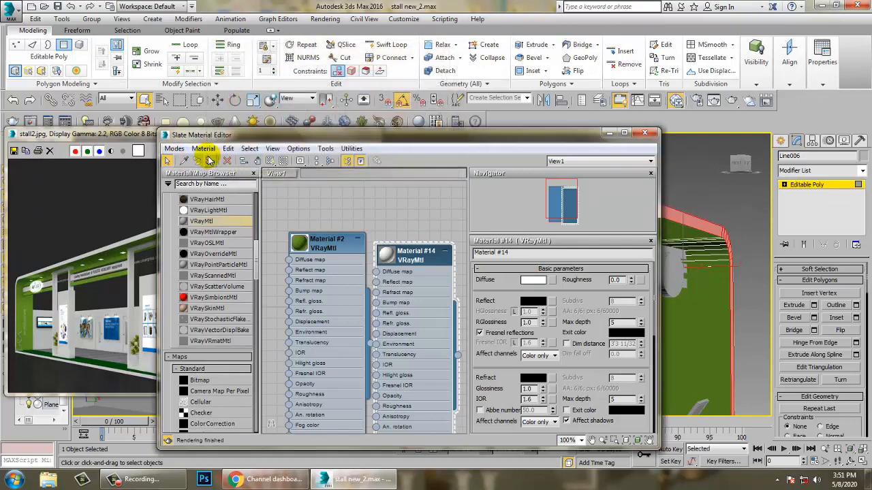
{"action": "left_click", "coordinate": [266, 160]}
{"action": "left_click", "coordinate": [608, 134]}
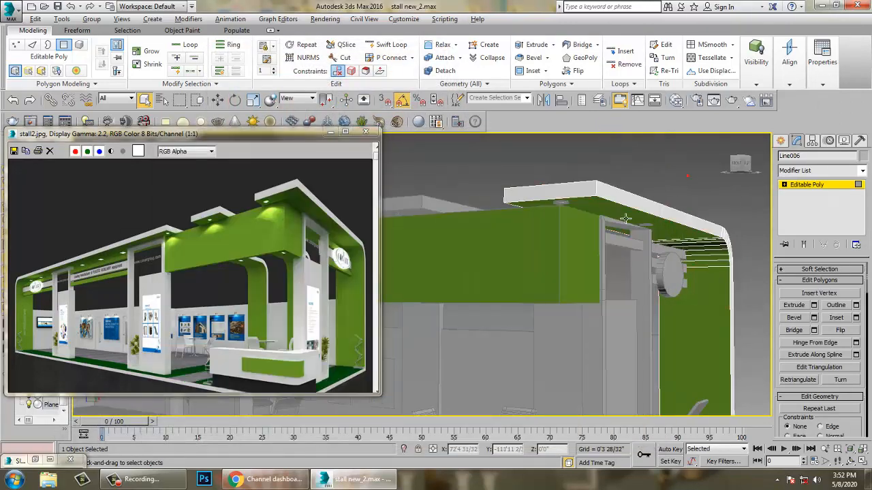
Step: Leave the end canopy's polygon editing and select the inner underside, rounded corner and upright wall polygons of the canopy farthest from it along the fascia
{"action": "left_click", "coordinate": [835, 191]}
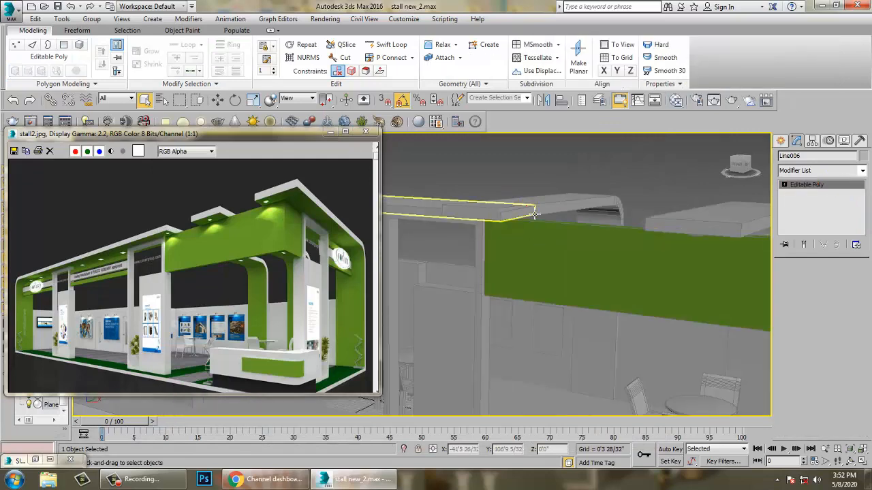
{"action": "left_click", "coordinate": [577, 217]}
{"action": "middle_click_drag", "start_coordinate": [576, 216], "coordinate": [599, 196], "text": "alt"}
{"action": "key", "text": "4"}
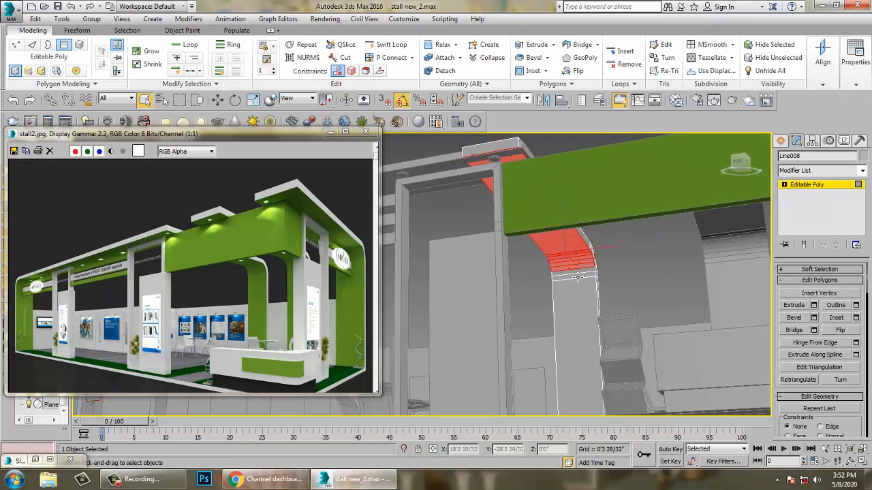
{"action": "left_click", "coordinate": [571, 284], "text": "ctrl"}
{"action": "middle_click_drag", "start_coordinate": [619, 256], "coordinate": [617, 249], "text": "alt"}
Step: Assign the green VRayMtl to the selected inner polygons and the white VRayMtl to that canopy's remaining outer polygons
{"action": "key", "text": "m"}
{"action": "left_click", "coordinate": [323, 244]}
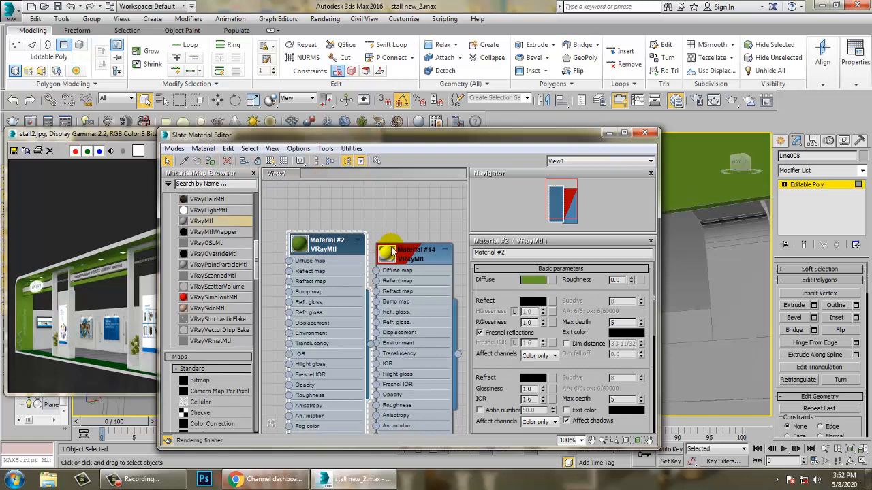
{"action": "left_click", "coordinate": [409, 251]}
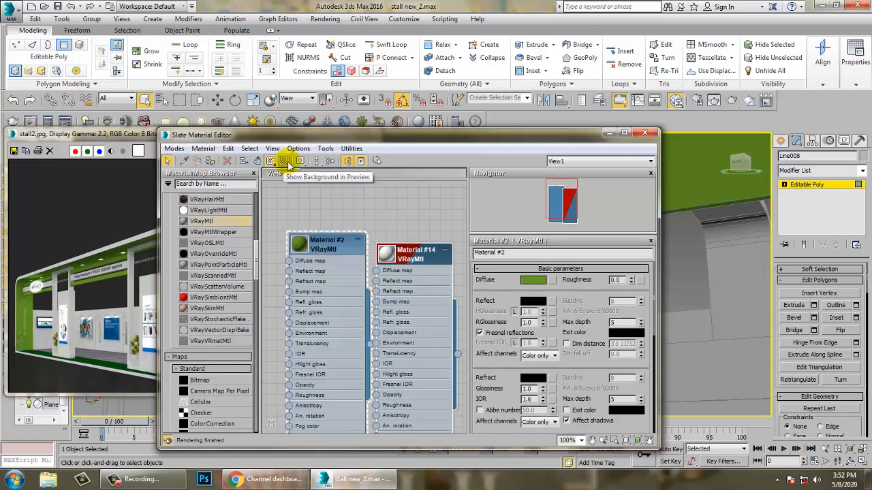
{"action": "left_click", "coordinate": [608, 132]}
{"action": "left_click", "coordinate": [535, 158]}
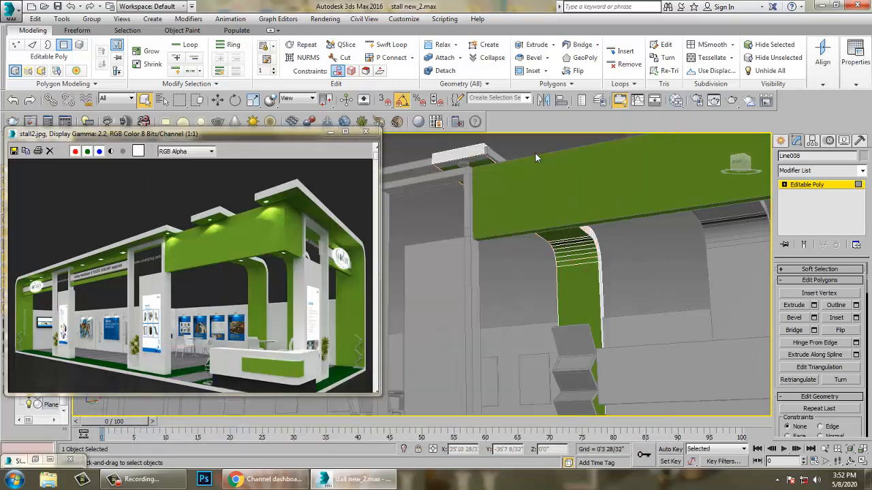
Step: Select the inner underside, rounded corner and upright wall polygons of the middle canopy behind the reception counter
{"action": "middle_click_drag", "start_coordinate": [571, 179], "coordinate": [653, 216], "text": "alt"}
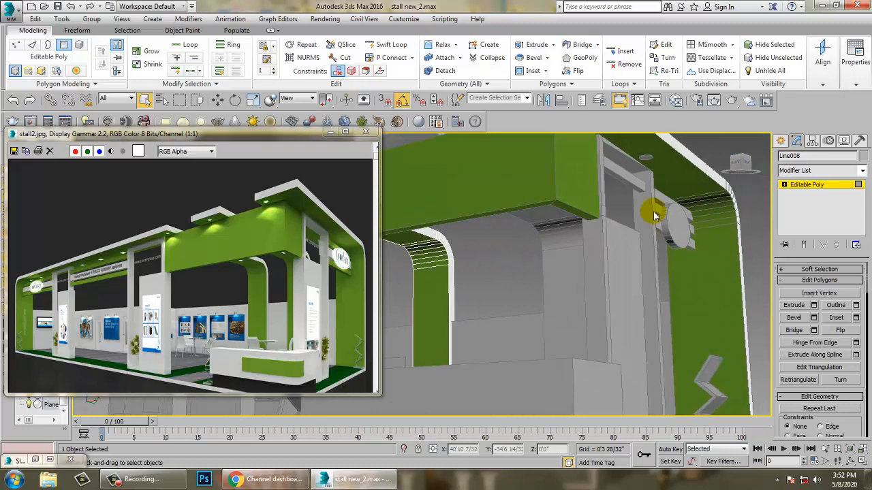
{"action": "left_click", "coordinate": [811, 185]}
{"action": "left_click", "coordinate": [555, 251]}
{"action": "middle_click_drag", "start_coordinate": [555, 251], "coordinate": [590, 249]}
{"action": "key", "text": "4"}
{"action": "left_click", "coordinate": [530, 243]}
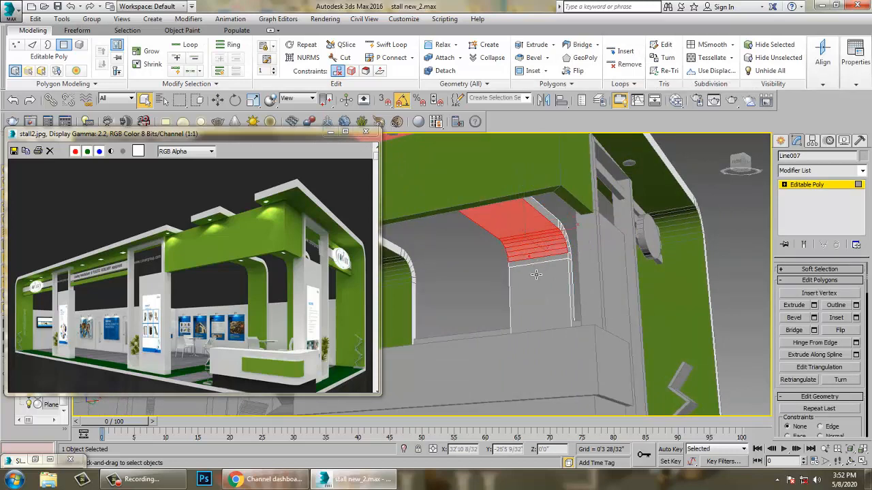
{"action": "left_click", "coordinate": [534, 278], "text": "ctrl"}
{"action": "middle_click_drag", "start_coordinate": [551, 274], "coordinate": [560, 271]}
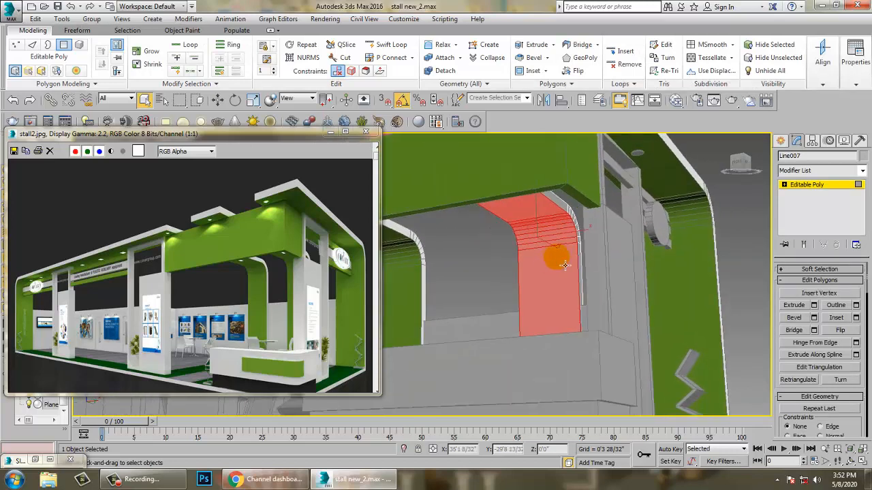
Step: Assign green to the middle canopy's selected inner polygons and white to its outer and edge polygons
{"action": "key", "text": "m"}
{"action": "left_click", "coordinate": [320, 250]}
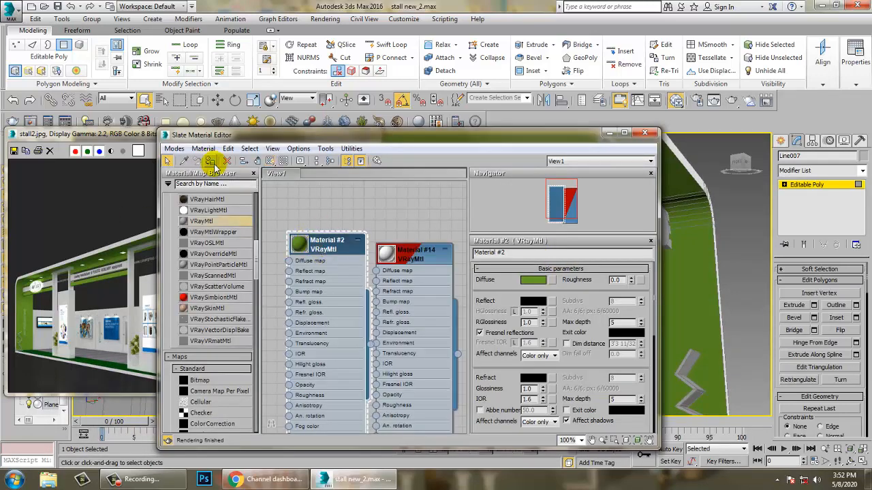
{"action": "left_click", "coordinate": [414, 263]}
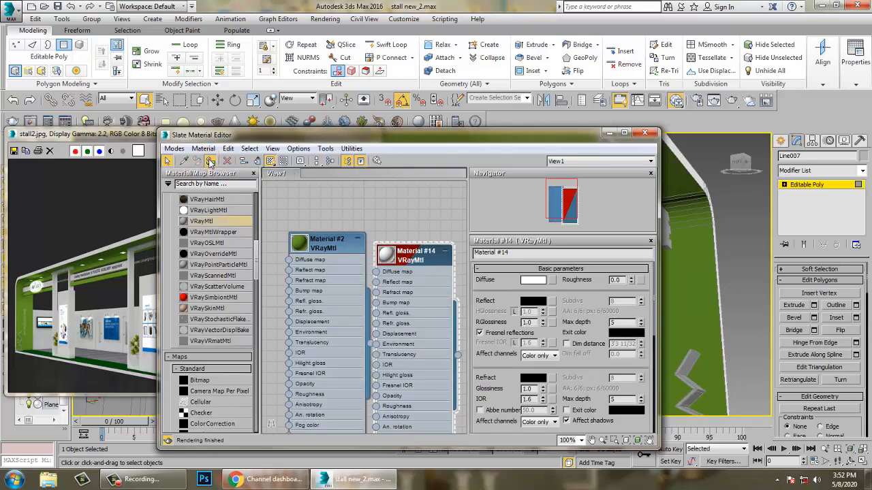
{"action": "left_click", "coordinate": [610, 134]}
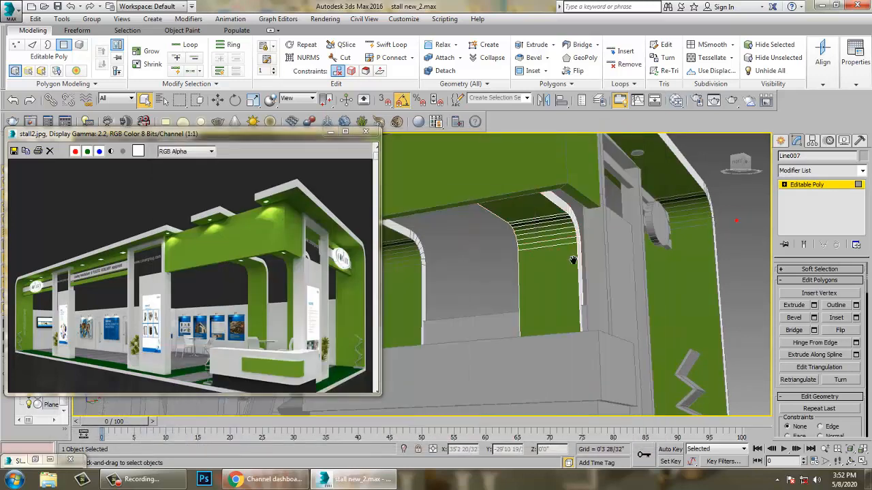
Step: Leave polygon editing, select the reception counter and assign the white VRayMtl to it
{"action": "scroll", "coordinate": [576, 267], "scroll_direction": "down", "scroll_amount": 5}
{"action": "middle_click_drag", "start_coordinate": [576, 266], "coordinate": [636, 302], "text": "alt"}
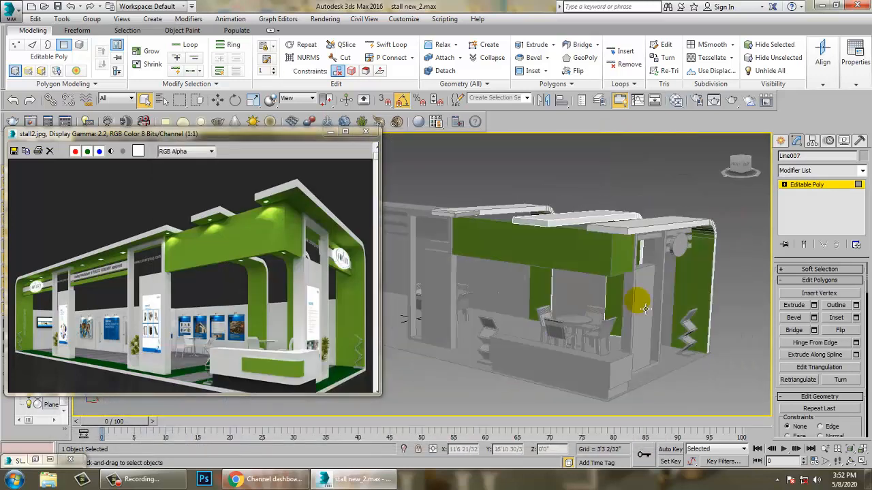
{"action": "left_click", "coordinate": [823, 184]}
{"action": "middle_click_drag", "start_coordinate": [574, 382], "coordinate": [554, 259]}
{"action": "left_click", "coordinate": [537, 303]}
{"action": "scroll", "coordinate": [542, 301], "scroll_direction": "up", "scroll_amount": 4}
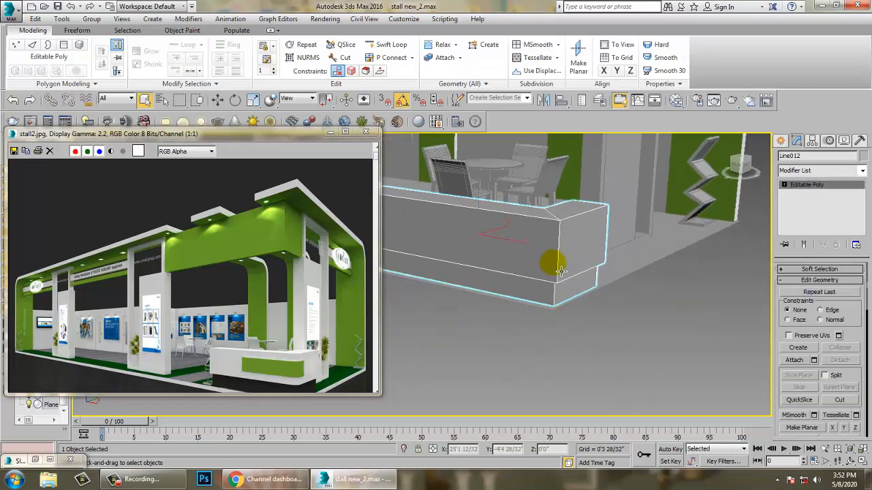
{"action": "key", "text": "m"}
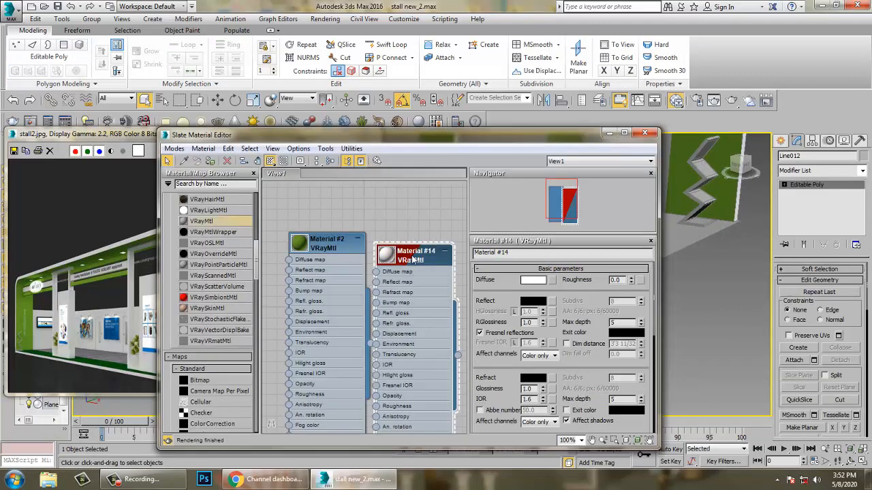
{"action": "left_click", "coordinate": [645, 132]}
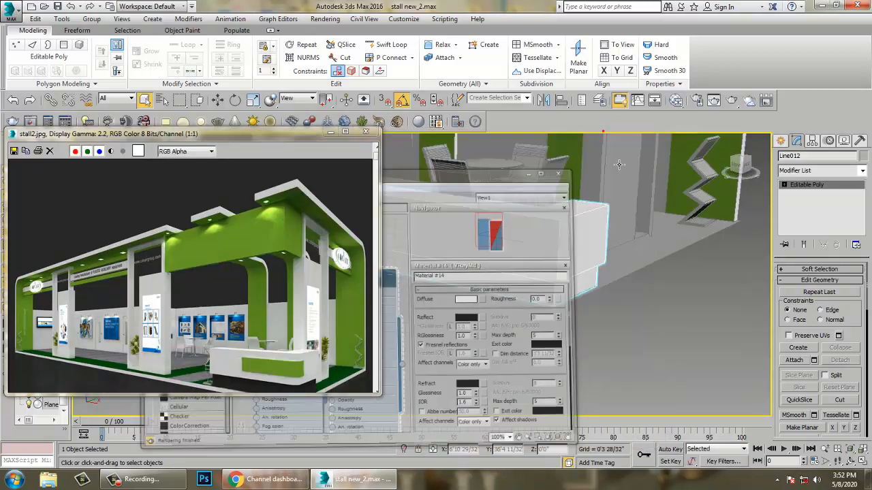
Step: Select the two rectangular pillar frames on either side of the green fascia and assign the white VRayMtl to both
{"action": "left_click", "coordinate": [633, 332]}
{"action": "middle_click_drag", "start_coordinate": [578, 309], "coordinate": [599, 281], "text": "alt"}
{"action": "left_click", "coordinate": [502, 224]}
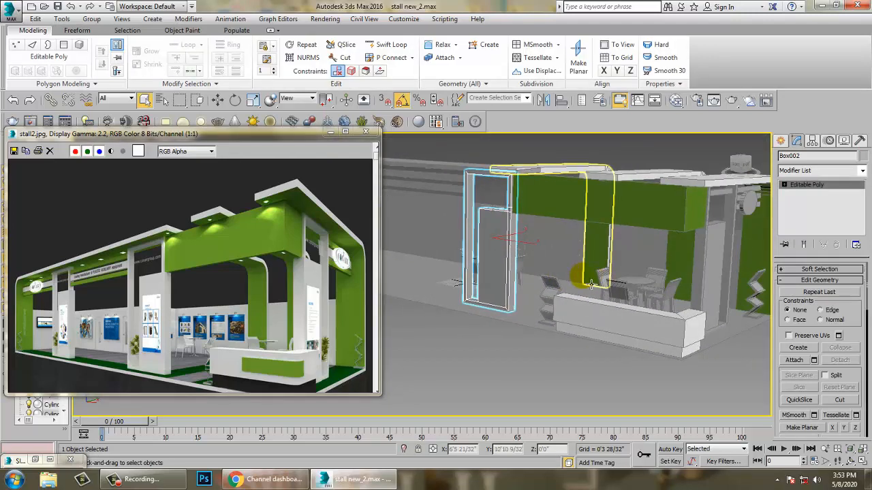
{"action": "left_click", "coordinate": [728, 263], "text": "ctrl"}
{"action": "key", "text": "m"}
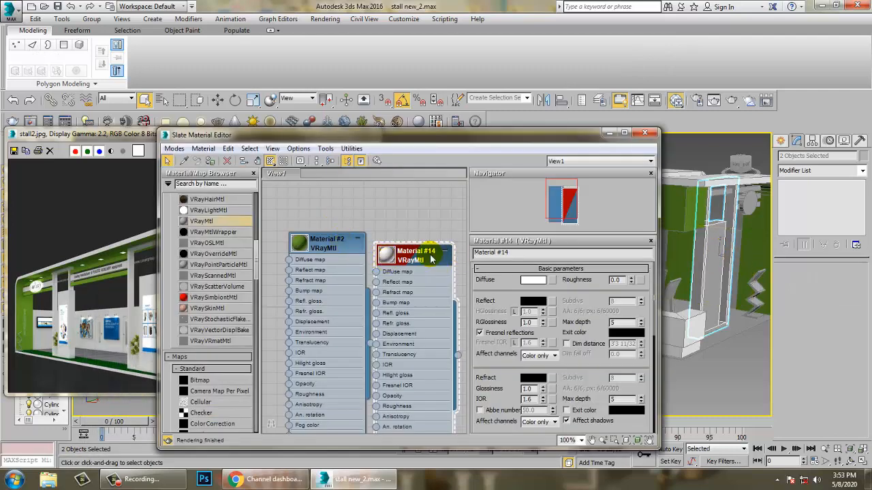
{"action": "left_click", "coordinate": [211, 162]}
{"action": "left_click", "coordinate": [606, 132]}
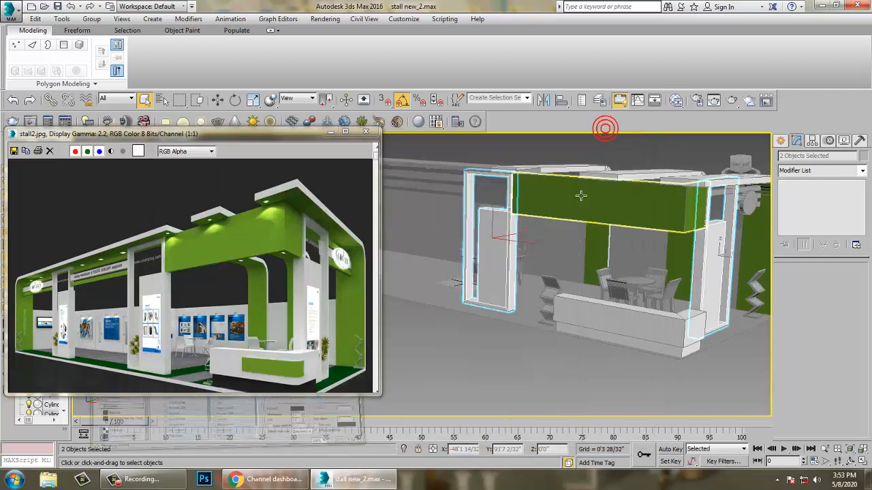
Step: Select the inner polygons of the long curved canopy, including its underside, rounded corner and upright wall
{"action": "left_click", "coordinate": [616, 176]}
{"action": "middle_click_drag", "start_coordinate": [617, 176], "coordinate": [612, 208], "text": "alt"}
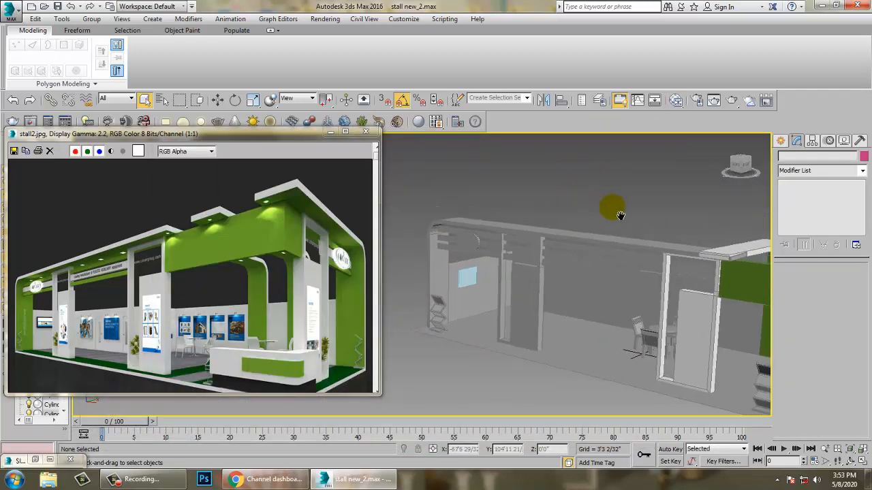
{"action": "left_click", "coordinate": [577, 240]}
{"action": "middle_click_drag", "start_coordinate": [610, 246], "coordinate": [617, 269], "text": "alt"}
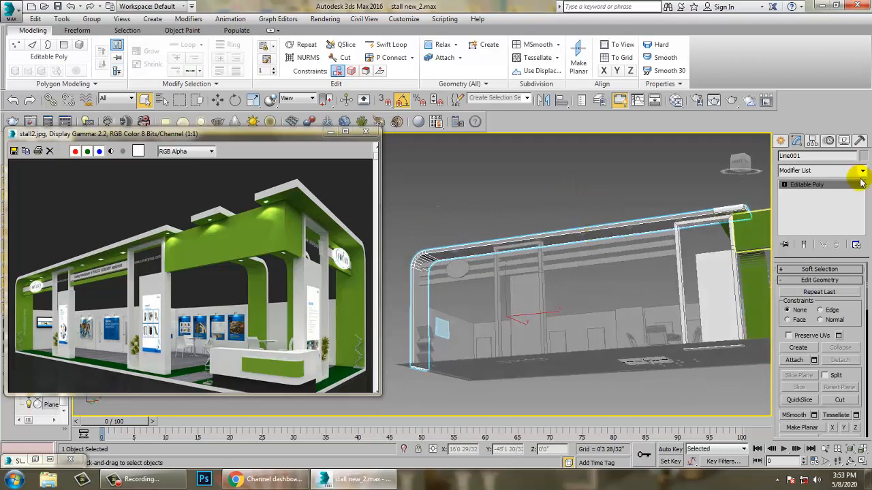
{"action": "left_click", "coordinate": [784, 184]}
{"action": "left_click", "coordinate": [805, 219]}
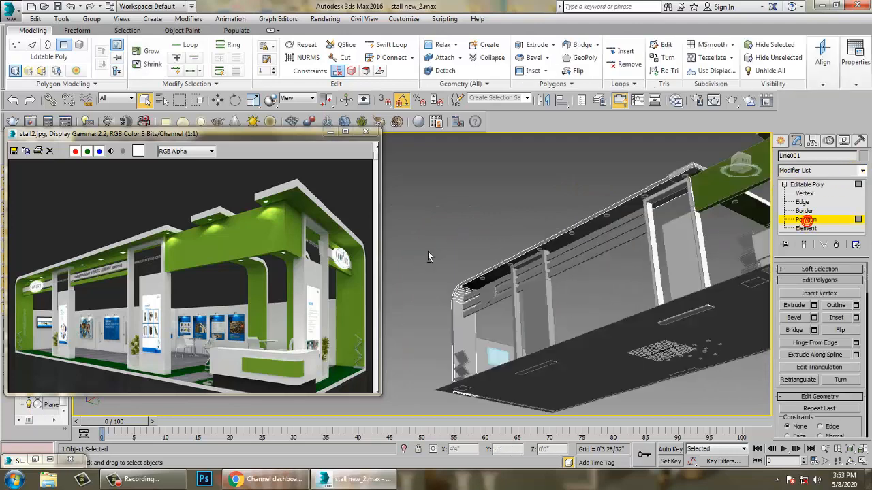
{"action": "left_click", "coordinate": [599, 202]}
{"action": "scroll", "coordinate": [512, 287], "scroll_direction": "up", "scroll_amount": 5}
{"action": "scroll", "coordinate": [512, 288], "scroll_direction": "down", "scroll_amount": 3}
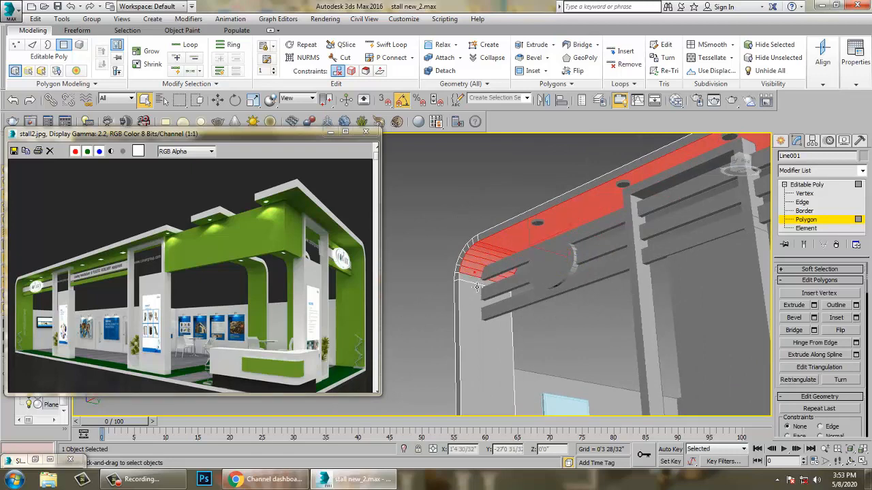
{"action": "middle_click_drag", "start_coordinate": [478, 312], "coordinate": [589, 286], "text": "alt"}
Step: Assign the green VRayMtl to the long canopy's selected polygons and show it in the viewport on Material #25
{"action": "key", "text": "m"}
{"action": "double_click", "coordinate": [334, 245]}
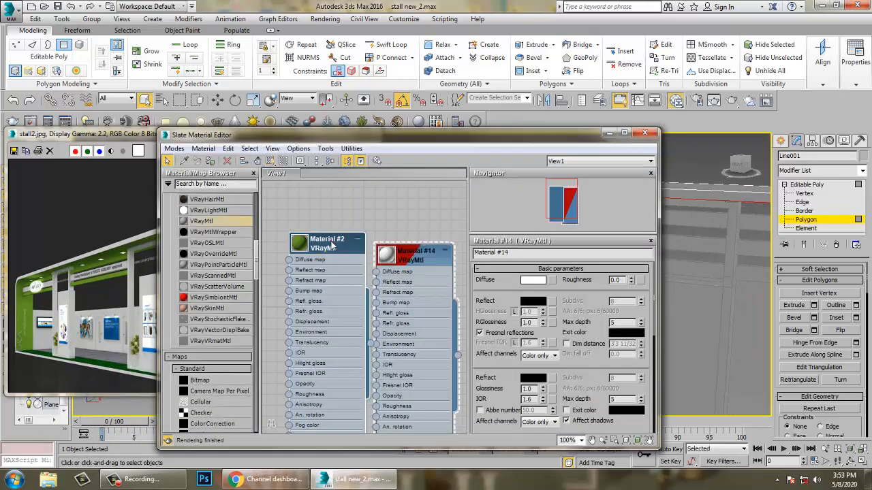
{"action": "left_click", "coordinate": [269, 163]}
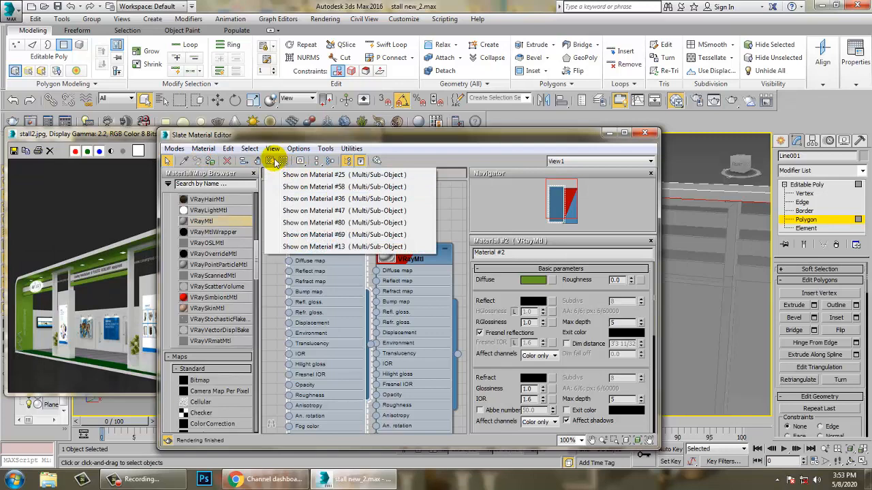
{"action": "left_click", "coordinate": [320, 174]}
{"action": "left_click", "coordinate": [608, 134]}
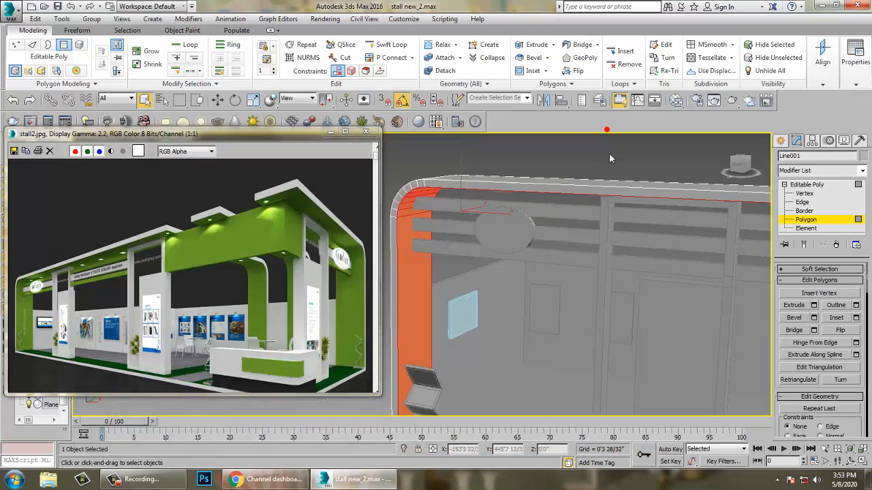
Step: Invert the selection to the long canopy's outer and edge polygons and assign the white VRayMtl to them
{"action": "key", "text": "ctrl+i"}
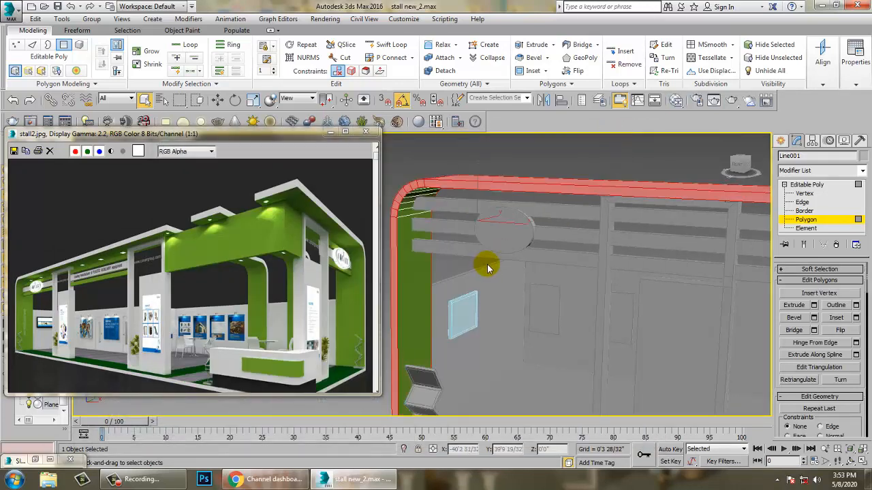
{"action": "key", "text": "m"}
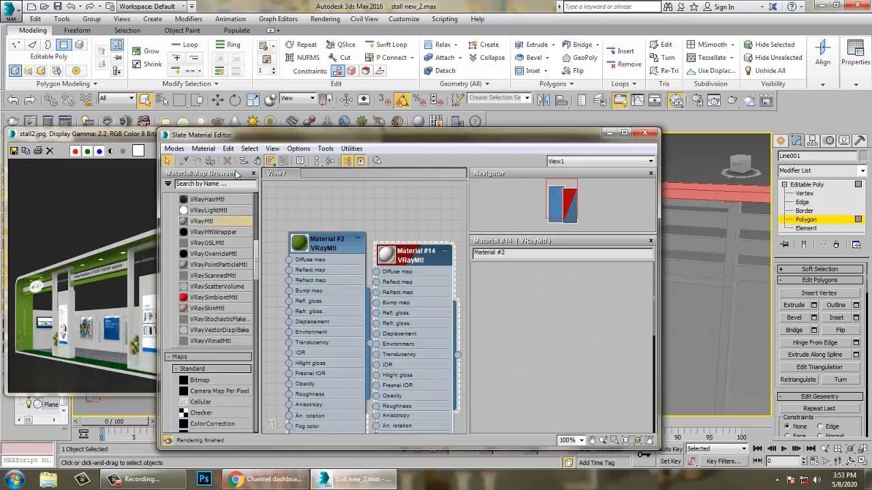
{"action": "left_click", "coordinate": [210, 161]}
{"action": "left_click", "coordinate": [608, 133]}
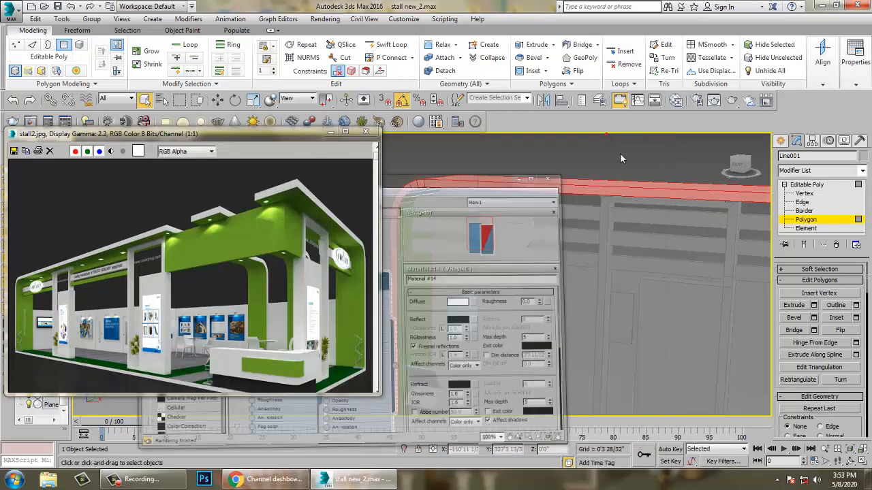
Step: Leave polygon editing on the long canopy, select the far rectangular pillar frame and assign the white VRayMtl Material #14 to it
{"action": "scroll", "coordinate": [559, 203], "scroll_direction": "up", "scroll_amount": 3}
{"action": "middle_click_drag", "start_coordinate": [588, 232], "coordinate": [584, 198], "text": "alt"}
{"action": "middle_click_drag", "start_coordinate": [664, 271], "coordinate": [703, 276], "text": "alt"}
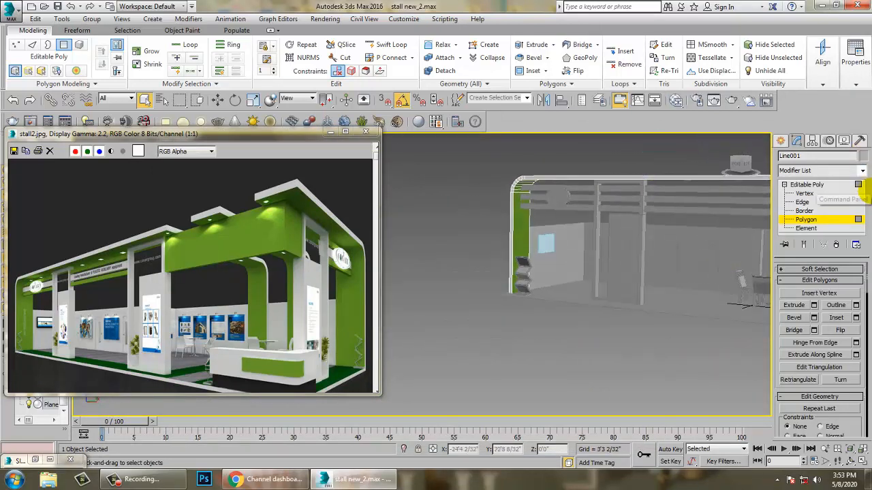
{"action": "left_click", "coordinate": [832, 185]}
{"action": "left_click", "coordinate": [625, 259]}
{"action": "middle_click_drag", "start_coordinate": [625, 259], "coordinate": [557, 286], "text": "alt"}
{"action": "scroll", "coordinate": [557, 286], "scroll_direction": "up", "scroll_amount": 5}
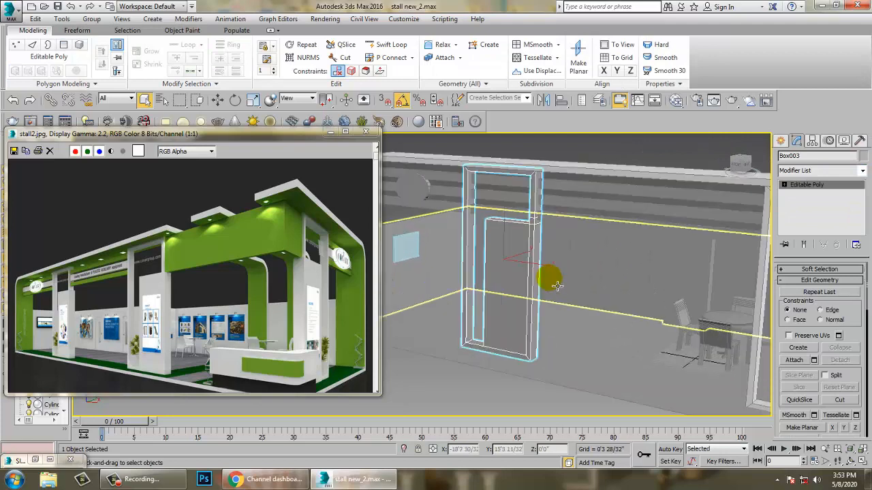
{"action": "key", "text": "m"}
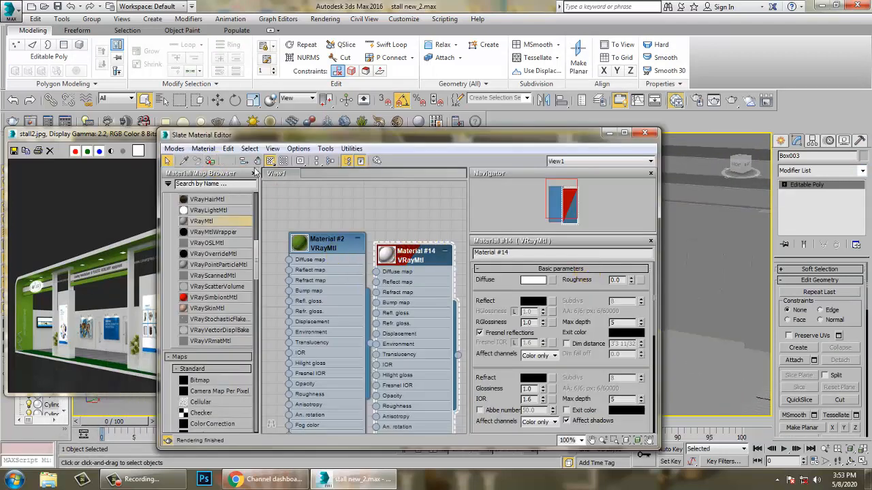
{"action": "left_click", "coordinate": [609, 132]}
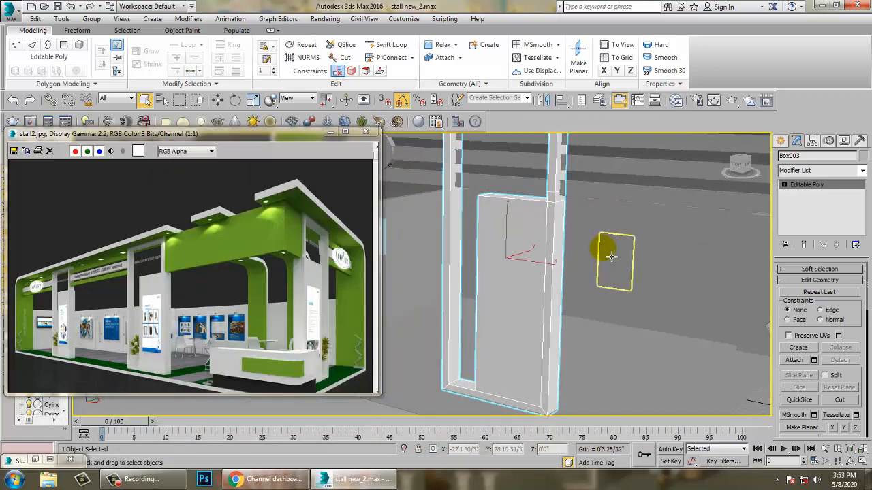
Step: Select all polygons of the reception counter's recessed lower plinth, using the front view, and return to the perspective view
{"action": "middle_click_drag", "start_coordinate": [628, 249], "coordinate": [588, 339], "text": "alt"}
{"action": "scroll", "coordinate": [428, 256], "scroll_direction": "down", "scroll_amount": 5}
{"action": "left_click", "coordinate": [463, 269]}
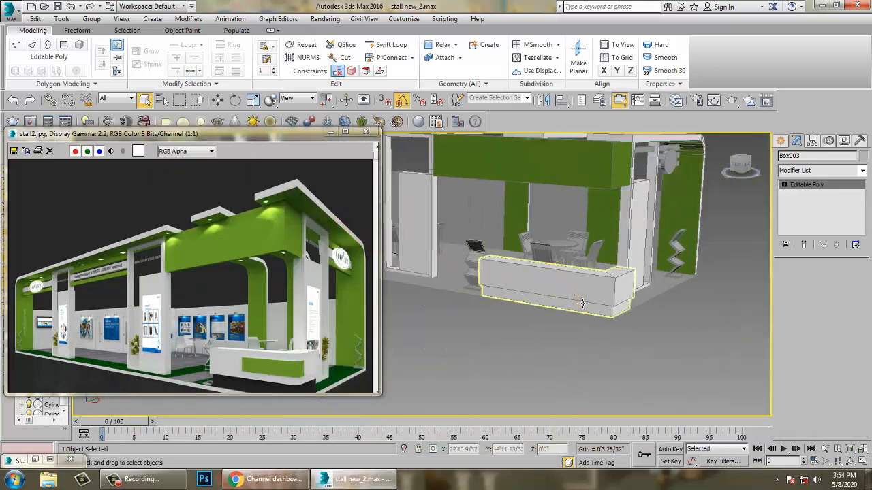
{"action": "left_click", "coordinate": [806, 219]}
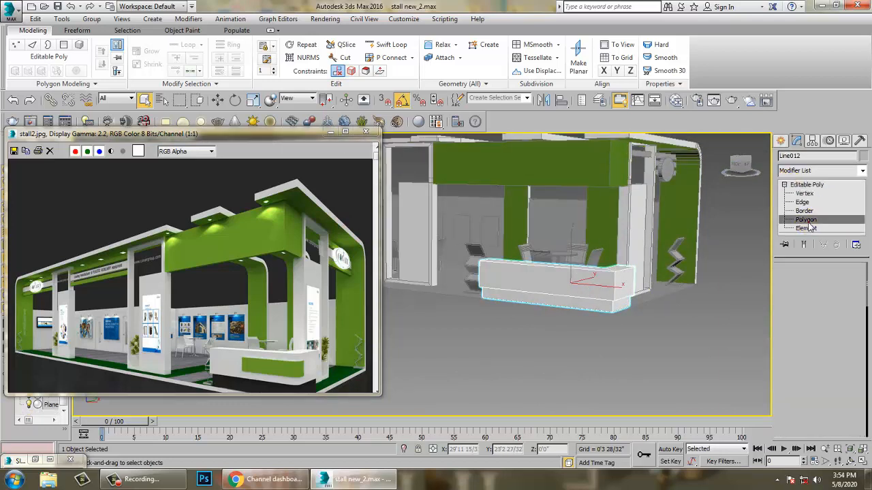
{"action": "key", "text": "alt+w"}
{"action": "key", "text": "alt+w"}
{"action": "scroll", "coordinate": [451, 378], "scroll_direction": "up", "scroll_amount": 3}
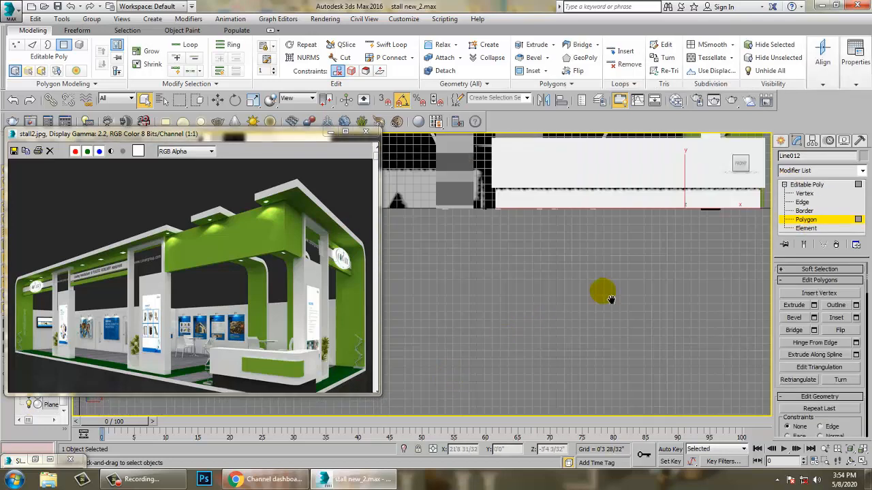
{"action": "middle_click_drag", "start_coordinate": [610, 299], "coordinate": [545, 369]}
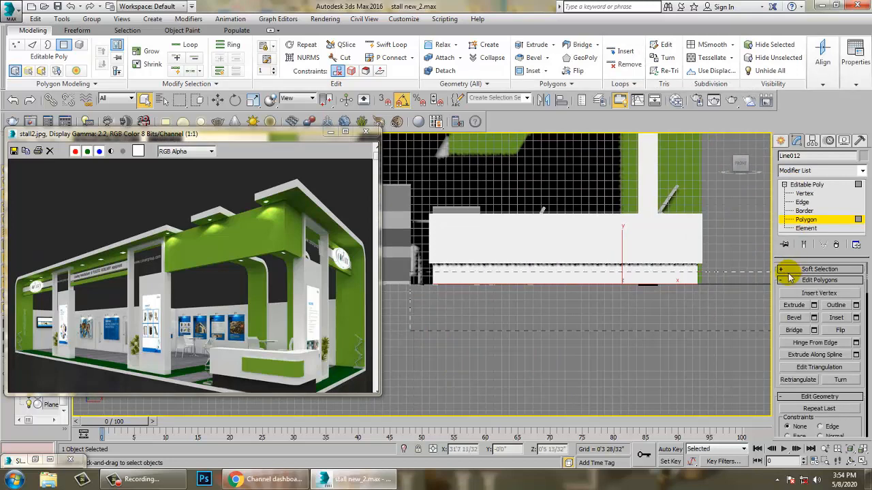
{"action": "left_click", "coordinate": [701, 289]}
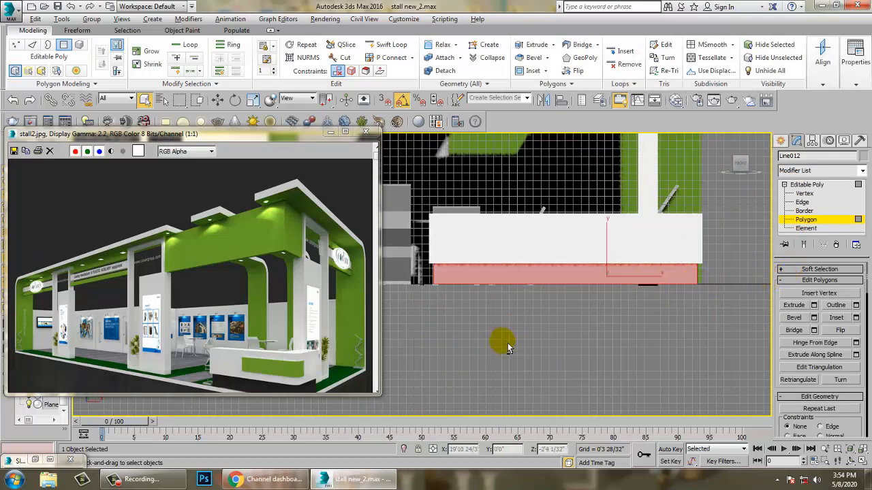
{"action": "key", "text": "alt+w"}
{"action": "right_click", "coordinate": [497, 350]}
{"action": "key", "text": "alt+w"}
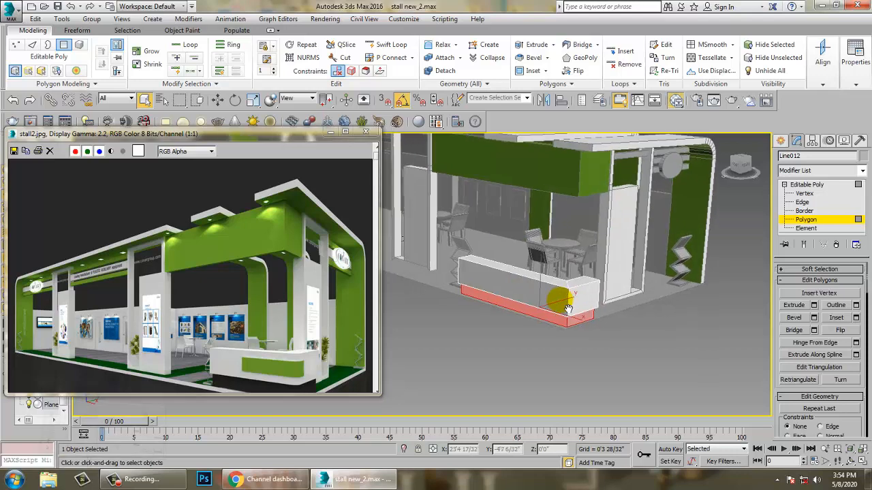
Step: Create a new VRayMtl and set its diffuse colour to the near-black (RGB 2, 2, 2) sampled from the counter base in the reference render
{"action": "key", "text": "m"}
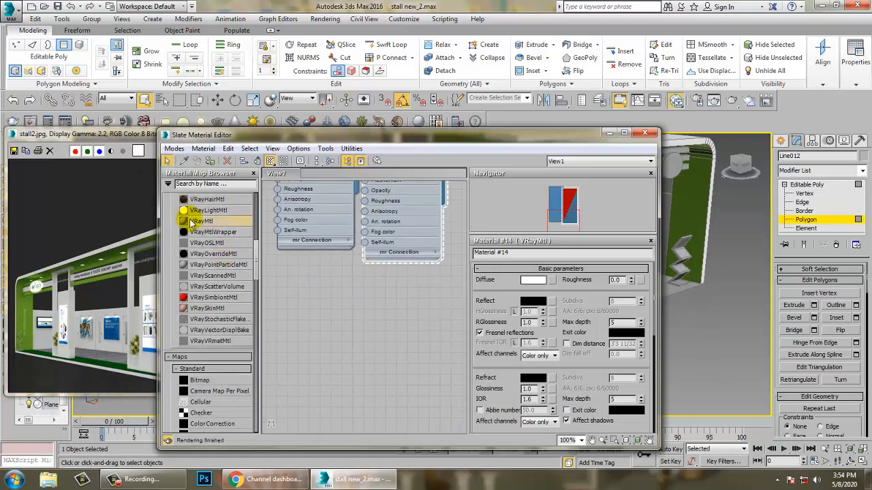
{"action": "left_click_drag", "start_coordinate": [304, 283], "coordinate": [306, 283]}
{"action": "double_click", "coordinate": [321, 285]}
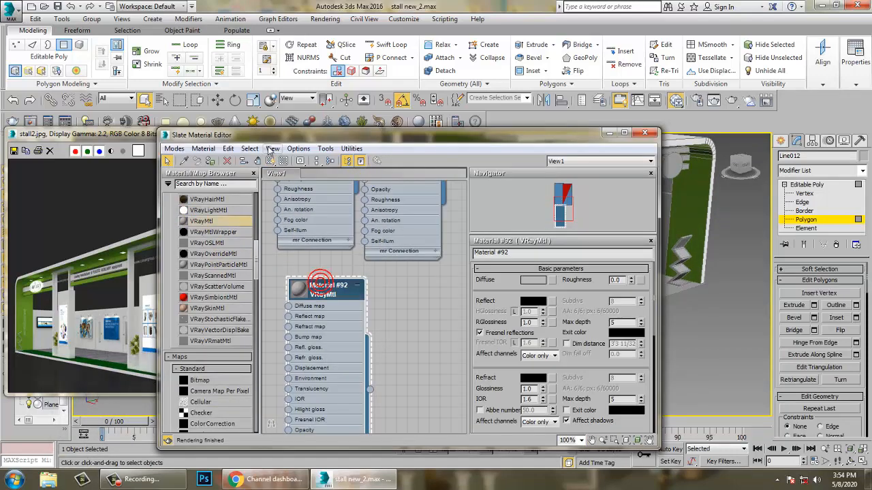
{"action": "left_click_drag", "start_coordinate": [269, 140], "coordinate": [568, 133]}
{"action": "left_click", "coordinate": [570, 152]}
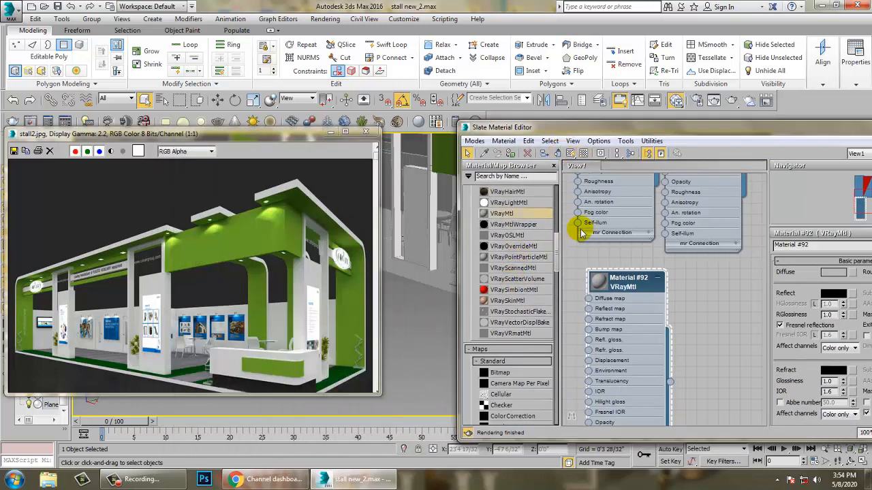
{"action": "left_click", "coordinate": [834, 273]}
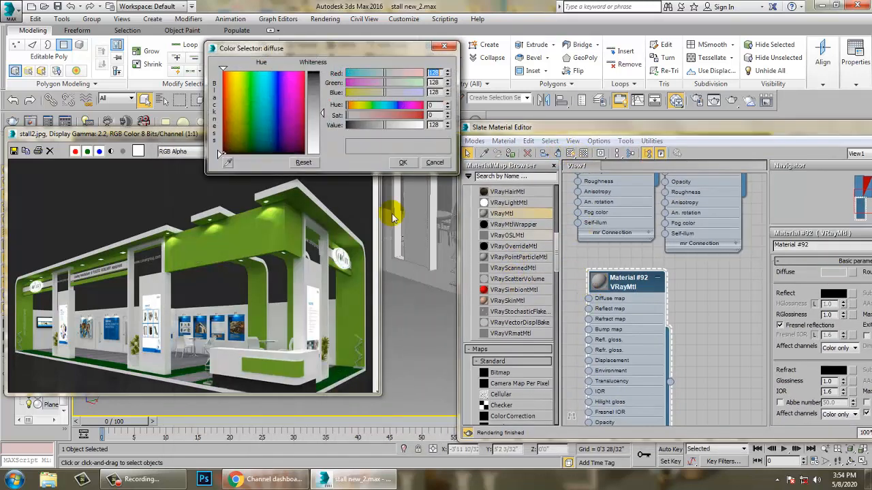
{"action": "left_click", "coordinate": [257, 389]}
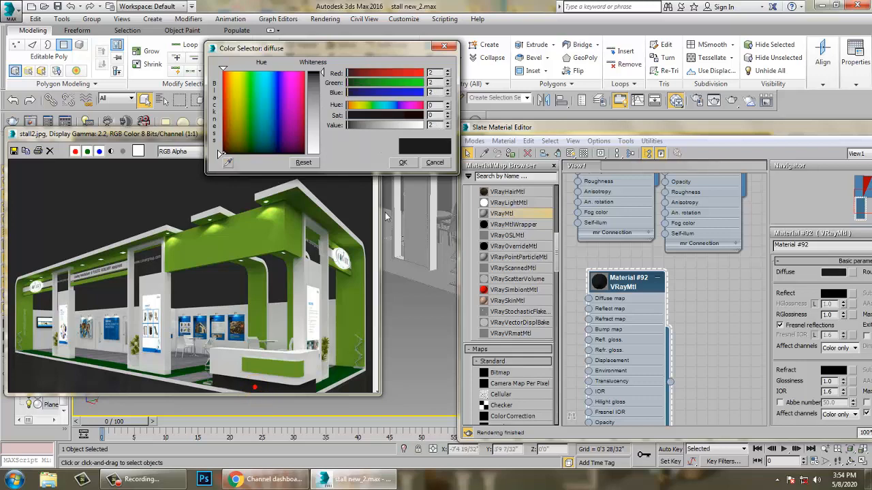
{"action": "left_click", "coordinate": [403, 163]}
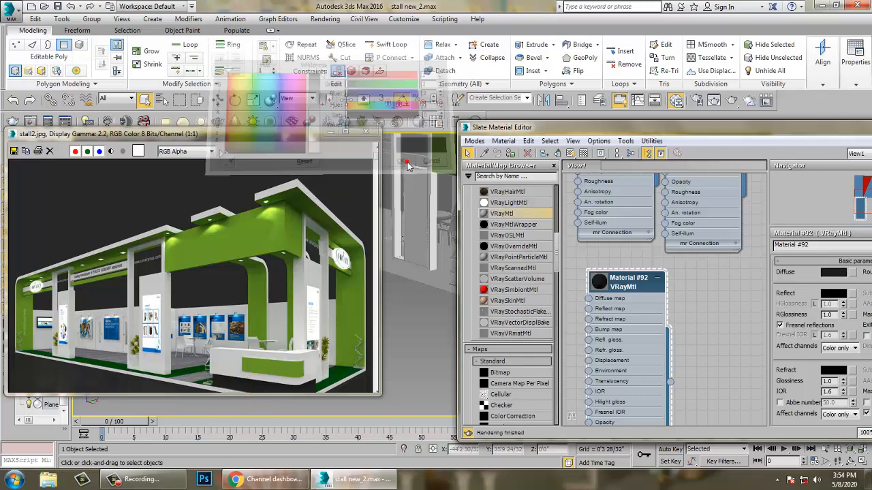
Step: Assign the black VRayMtl Material #92 to the selected counter plinth polygons and leave polygon editing
{"action": "left_click", "coordinate": [512, 155]}
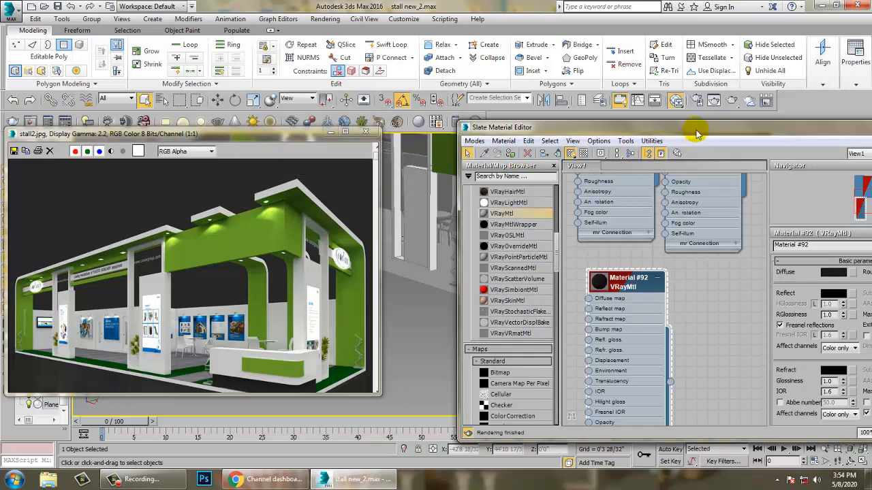
{"action": "left_click_drag", "start_coordinate": [696, 135], "coordinate": [504, 170]}
{"action": "left_click", "coordinate": [508, 169]}
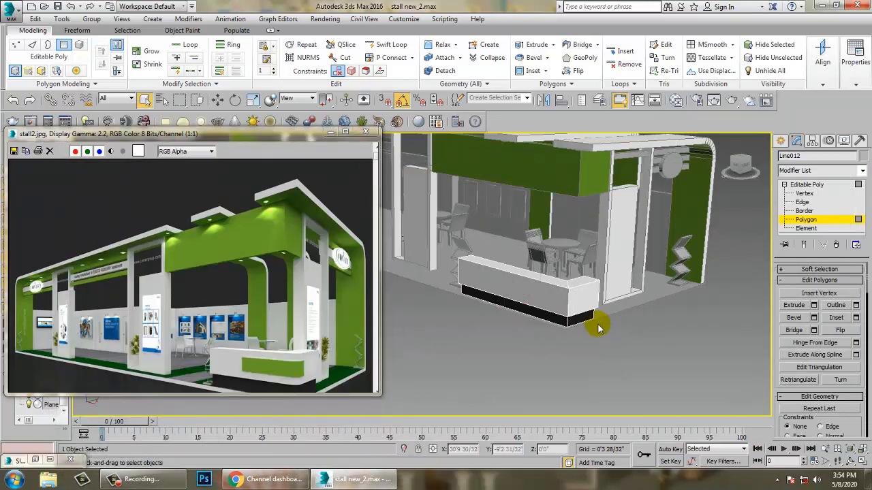
{"action": "left_click", "coordinate": [592, 354]}
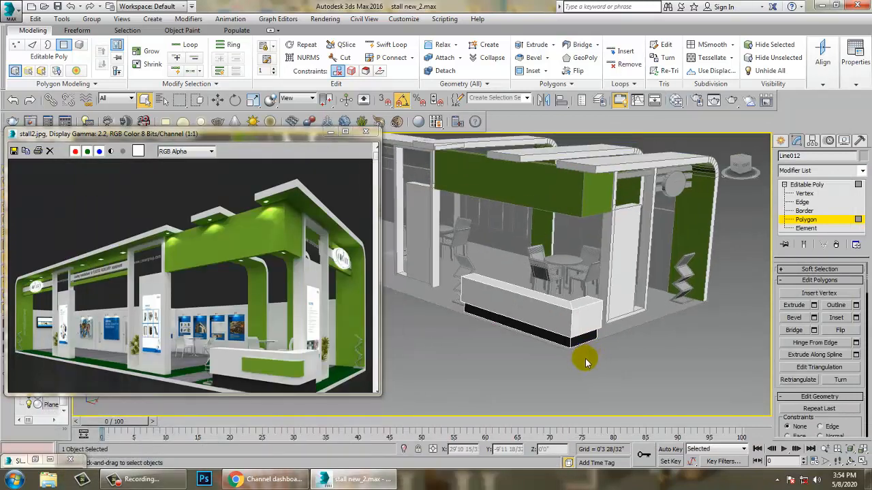
{"action": "middle_click_drag", "start_coordinate": [586, 363], "coordinate": [605, 325], "text": "alt"}
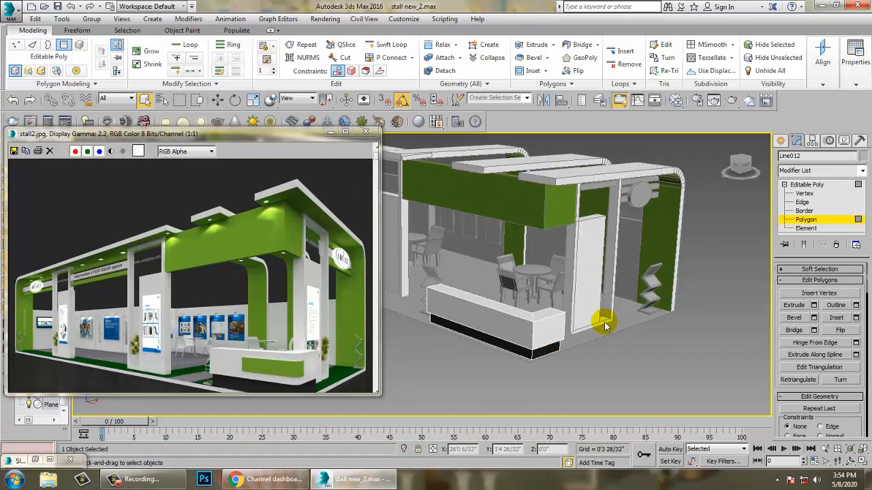
{"action": "left_click", "coordinate": [820, 185]}
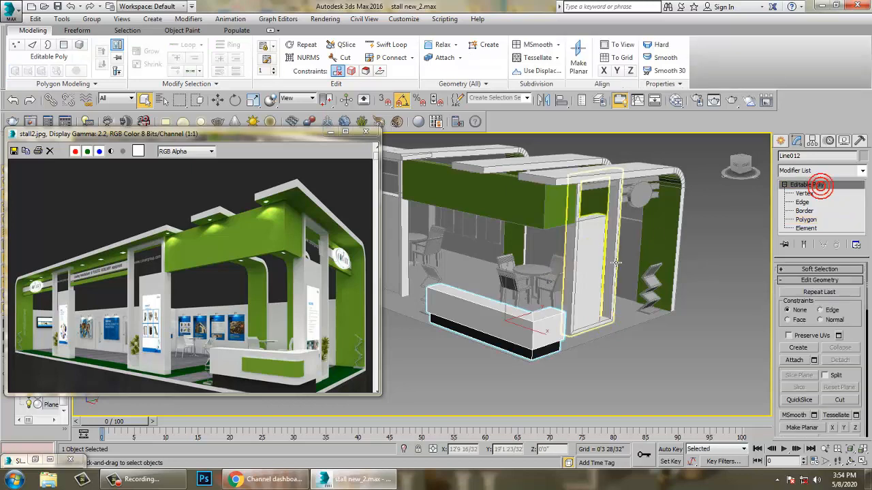
Step: Select the corner pillar frame behind the counter and add horizontal edge loops across it with Swift Loop
{"action": "left_click", "coordinate": [592, 296]}
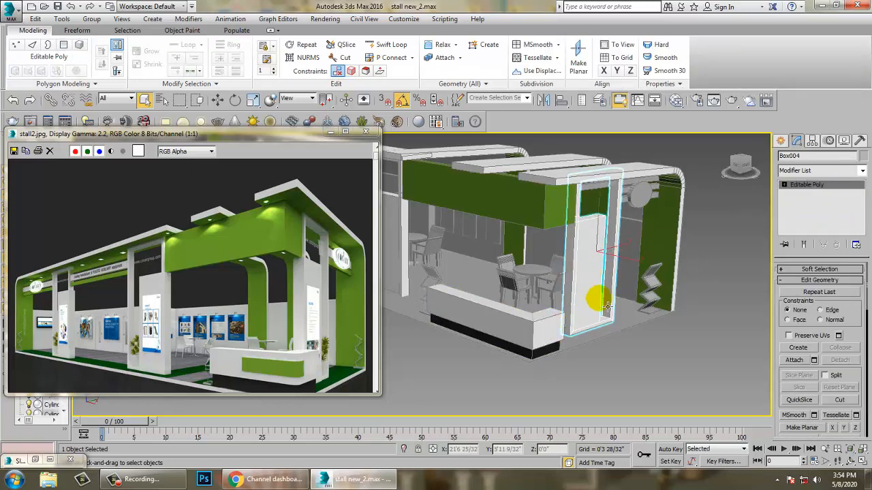
{"action": "middle_click_drag", "start_coordinate": [607, 306], "coordinate": [583, 284], "text": "alt"}
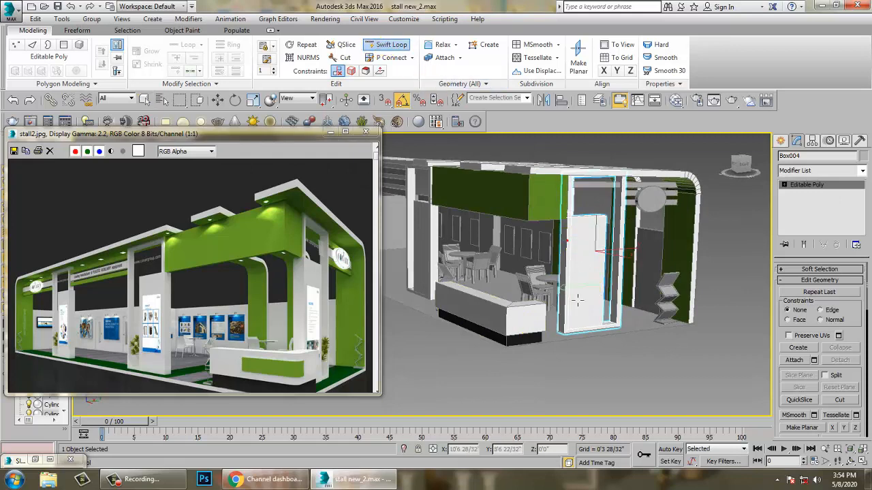
{"action": "middle_click_drag", "start_coordinate": [579, 279], "coordinate": [749, 262]}
{"action": "right_click", "coordinate": [611, 250]}
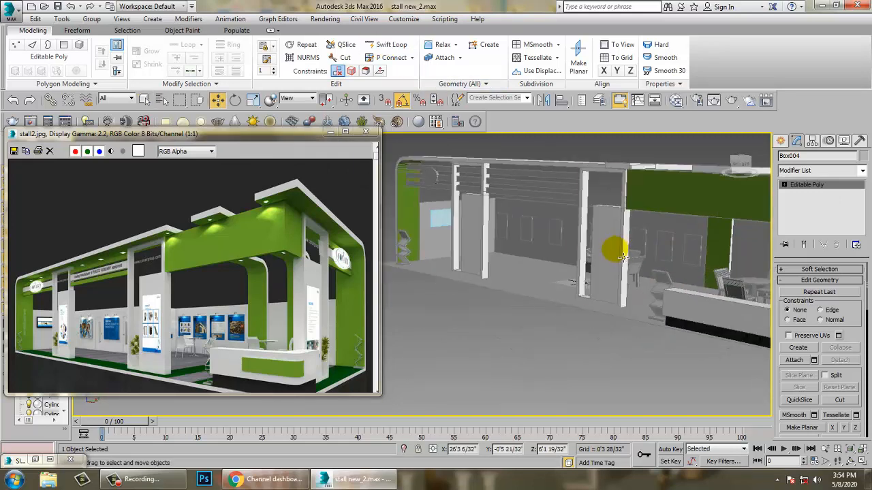
Step: Select the pillar frame at the other end of the green fascia and add horizontal edge loops to it with Swift Loop
{"action": "left_click", "coordinate": [615, 247]}
{"action": "middle_click_drag", "start_coordinate": [621, 241], "coordinate": [634, 244], "text": "alt"}
{"action": "left_click", "coordinate": [389, 44]}
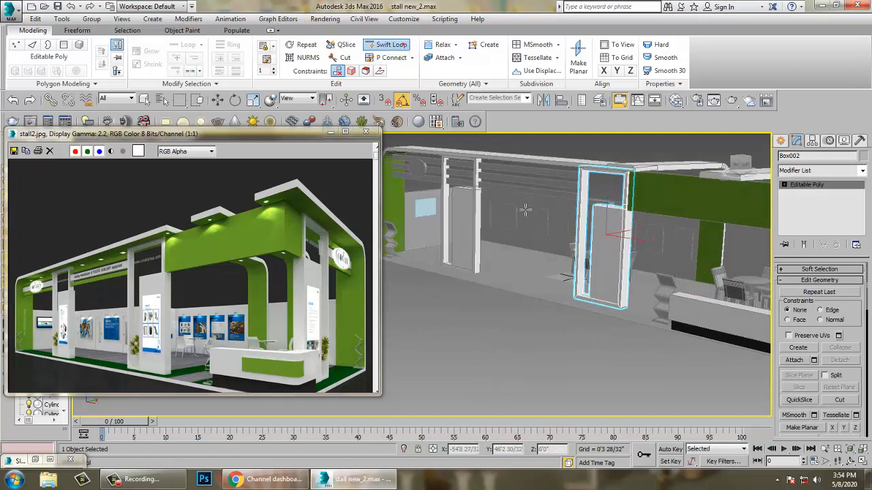
{"action": "right_click", "coordinate": [616, 276]}
Step: Add Swift Loop edge loops to the far pillar frame near the stall's opposite end
{"action": "middle_click_drag", "start_coordinate": [617, 276], "coordinate": [534, 235], "text": "alt"}
{"action": "left_click", "coordinate": [534, 235]}
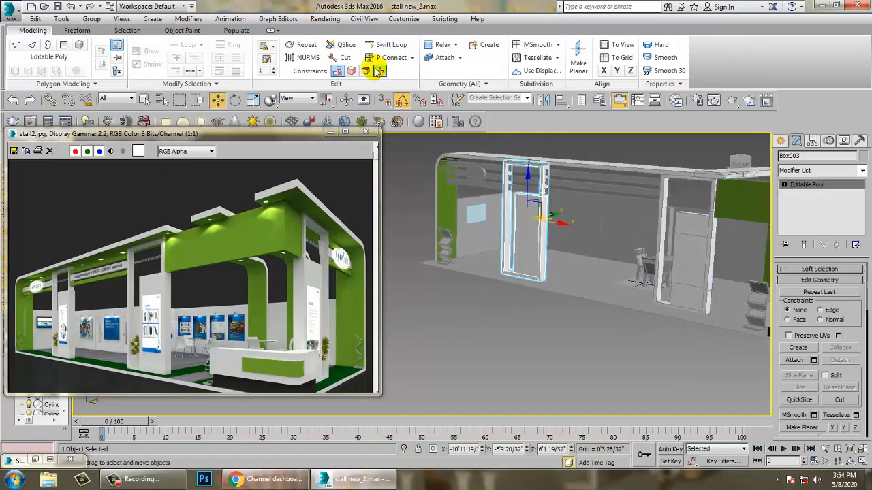
{"action": "left_click", "coordinate": [390, 45]}
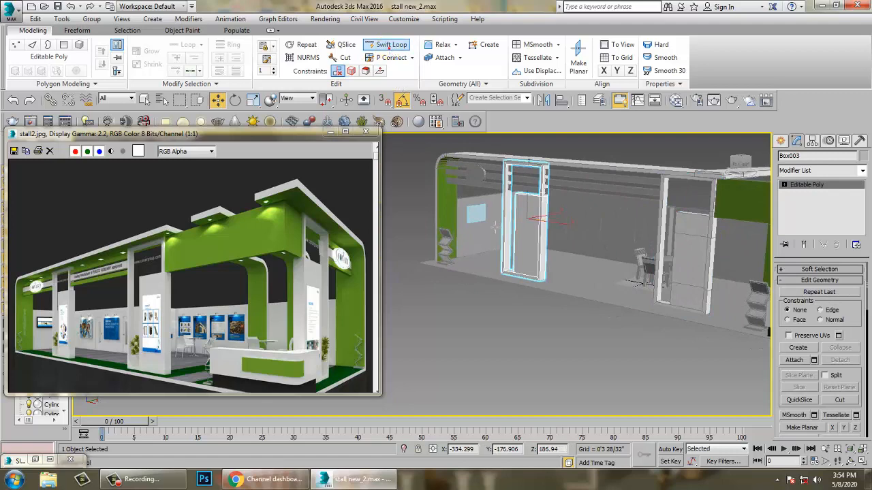
{"action": "right_click", "coordinate": [538, 252]}
Step: Select the corner pillar frame behind the counter and open the parameters of the white VRayMtl Material #14
{"action": "middle_click_drag", "start_coordinate": [539, 253], "coordinate": [620, 271], "text": "alt"}
{"action": "left_click", "coordinate": [621, 270]}
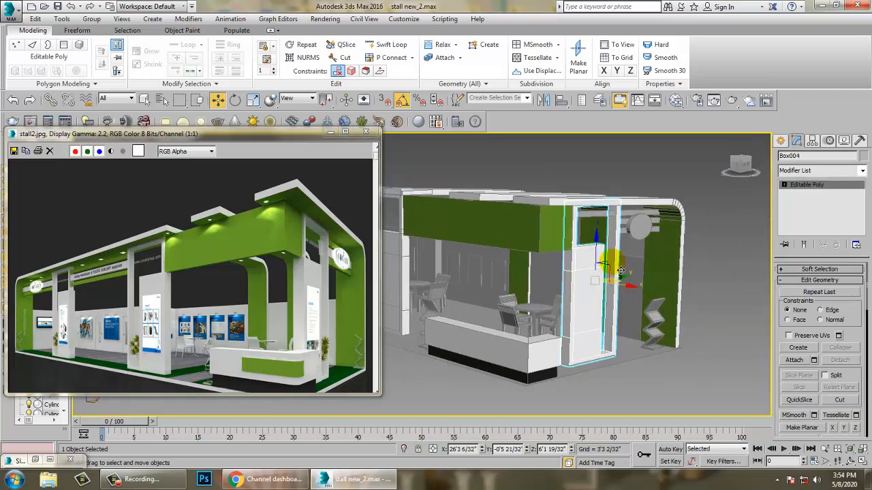
{"action": "key", "text": "m"}
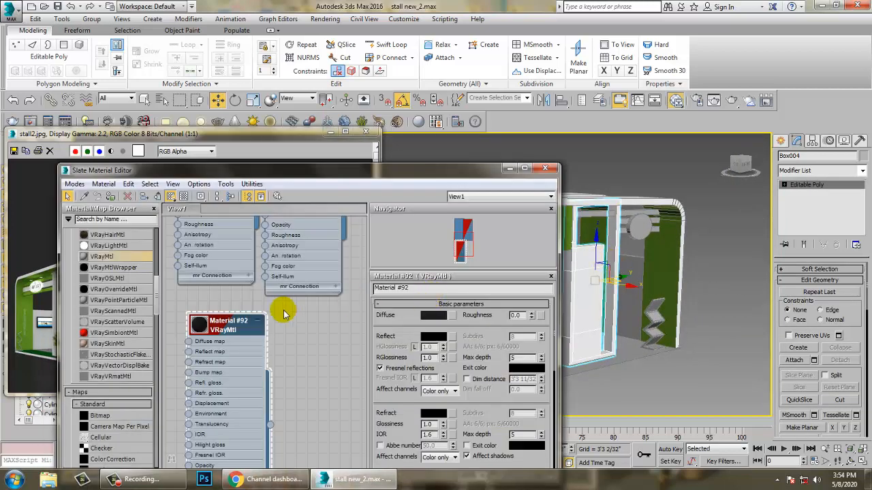
{"action": "middle_click_drag", "start_coordinate": [340, 271], "coordinate": [353, 399]}
{"action": "double_click", "coordinate": [318, 218]}
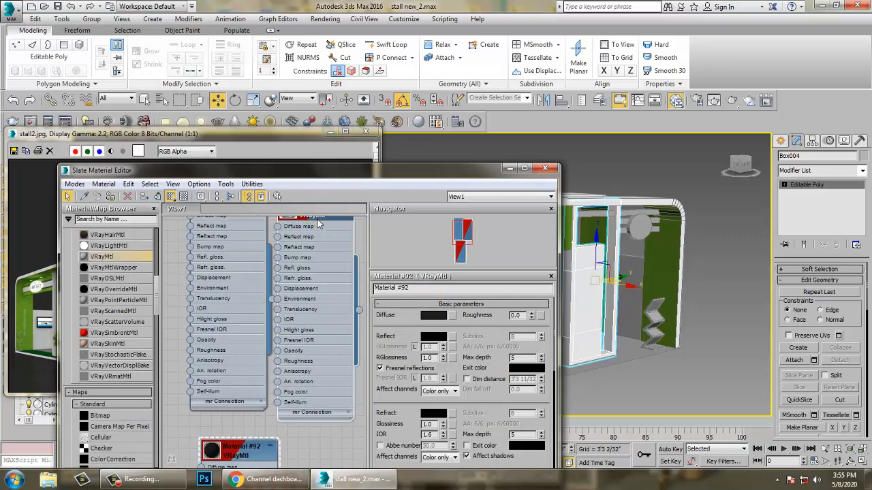
{"action": "left_click", "coordinate": [509, 170]}
Step: Select the upper and lower horizontal slats behind the round sign and assign the green VRayMtl Material #2 to both
{"action": "left_click", "coordinate": [613, 175]}
{"action": "middle_click_drag", "start_coordinate": [535, 218], "coordinate": [617, 249]}
{"action": "left_click", "coordinate": [607, 242]}
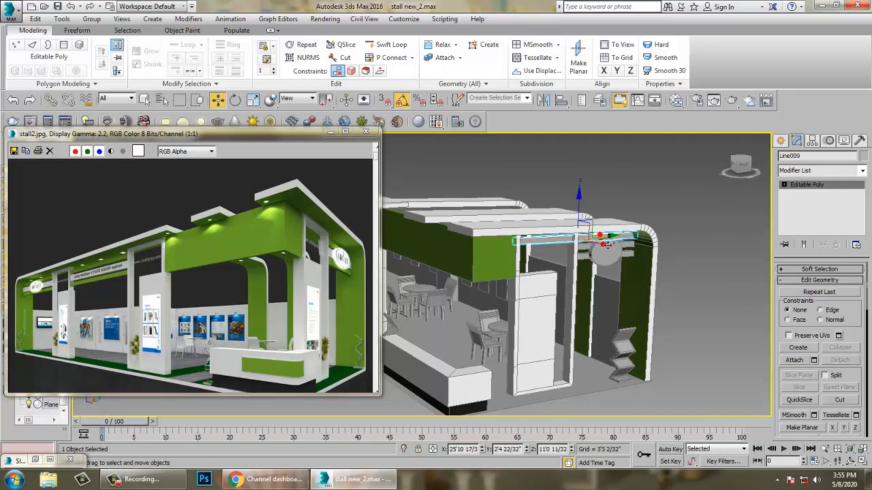
{"action": "scroll", "coordinate": [605, 245], "scroll_direction": "up", "scroll_amount": 6}
{"action": "middle_click_drag", "start_coordinate": [604, 247], "coordinate": [581, 253]}
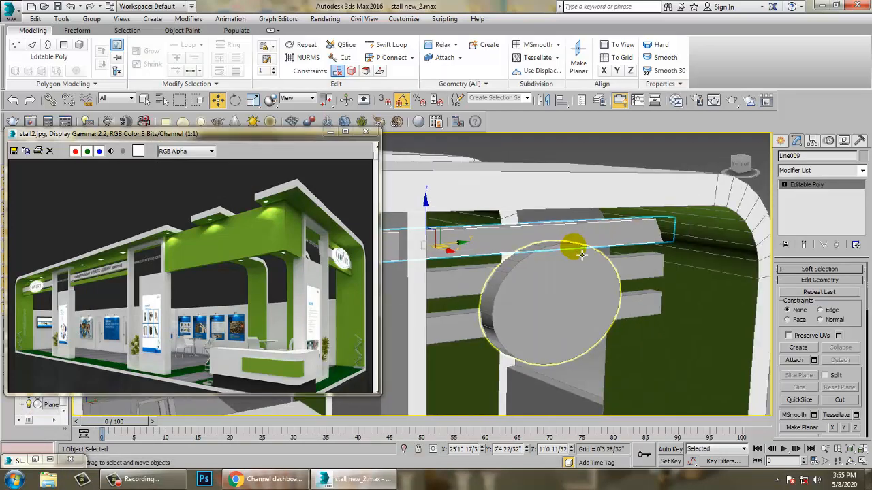
{"action": "left_click", "coordinate": [633, 308], "text": "ctrl"}
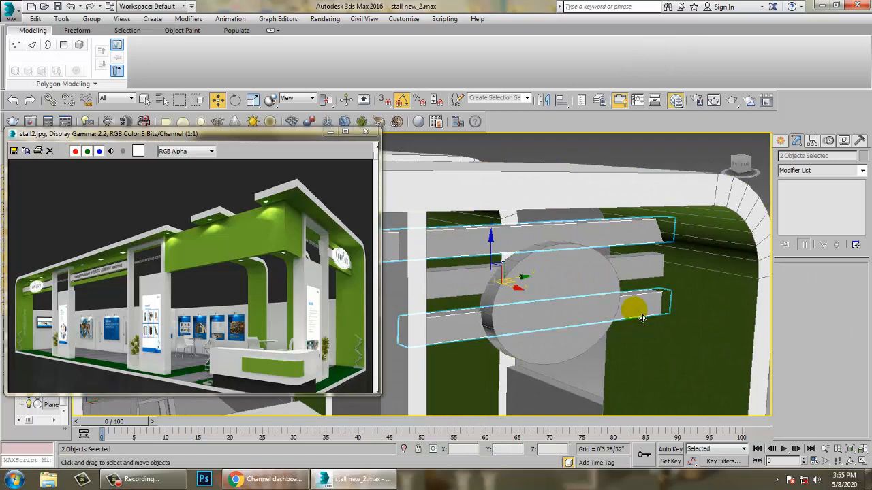
{"action": "key", "text": "m"}
{"action": "middle_click_drag", "start_coordinate": [326, 271], "coordinate": [335, 368]}
{"action": "left_click", "coordinate": [243, 300]}
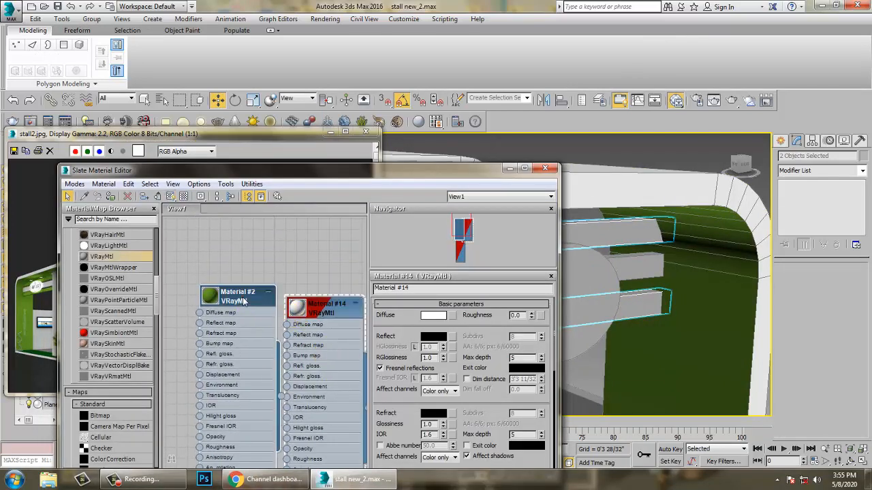
{"action": "left_click", "coordinate": [729, 302]}
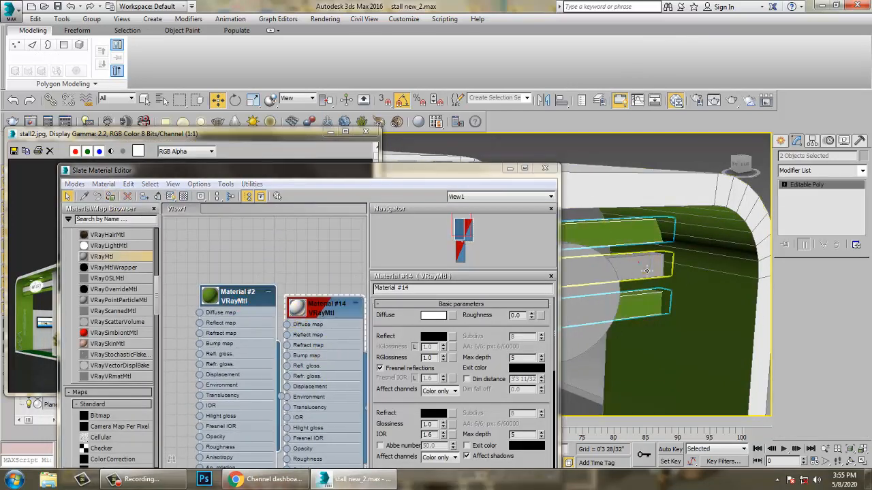
Step: Select the middle slat behind the round sign and assign the white VRayMtl Material #14 to it
{"action": "left_click", "coordinate": [334, 283]}
{"action": "left_click", "coordinate": [316, 300]}
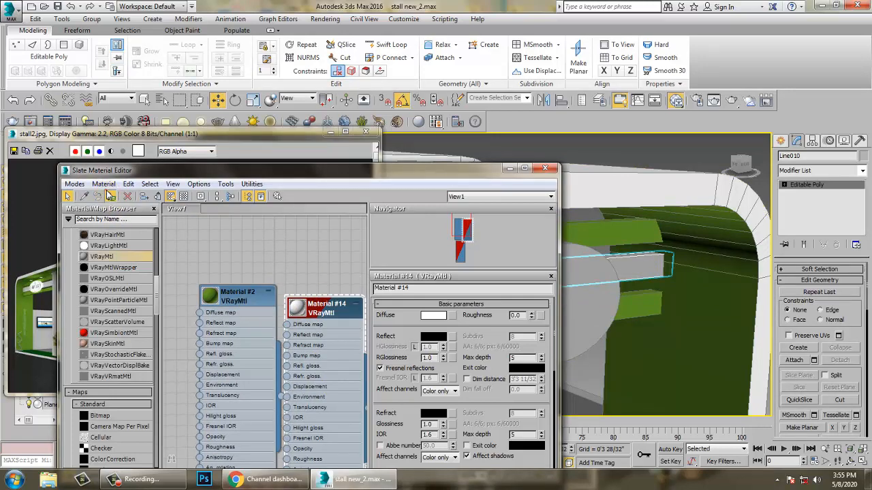
{"action": "left_click", "coordinate": [110, 197]}
{"action": "left_click", "coordinate": [506, 170]}
Step: Select the upper and lower long slats along the stall's open side and assign the green VRayMtl Material #2 to both
{"action": "middle_click_drag", "start_coordinate": [613, 273], "coordinate": [603, 218], "text": "alt"}
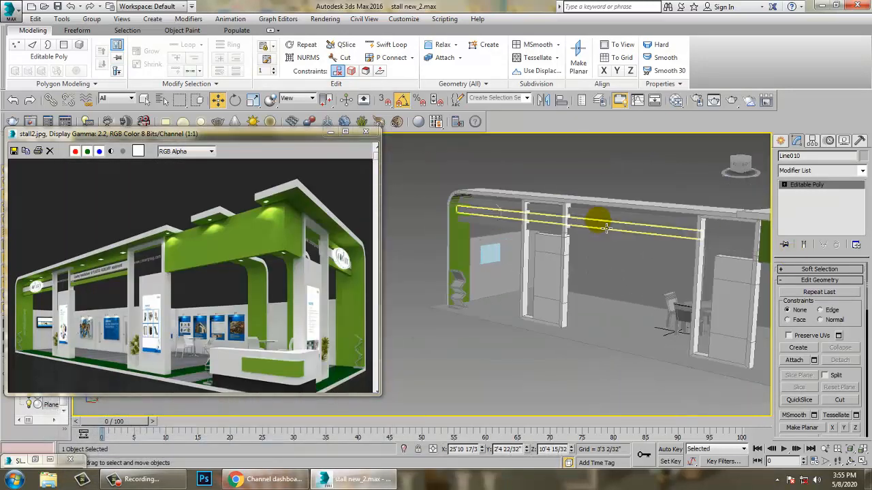
{"action": "left_click", "coordinate": [603, 217]}
{"action": "scroll", "coordinate": [613, 235], "scroll_direction": "up", "scroll_amount": 3}
{"action": "left_click", "coordinate": [618, 242], "text": "ctrl"}
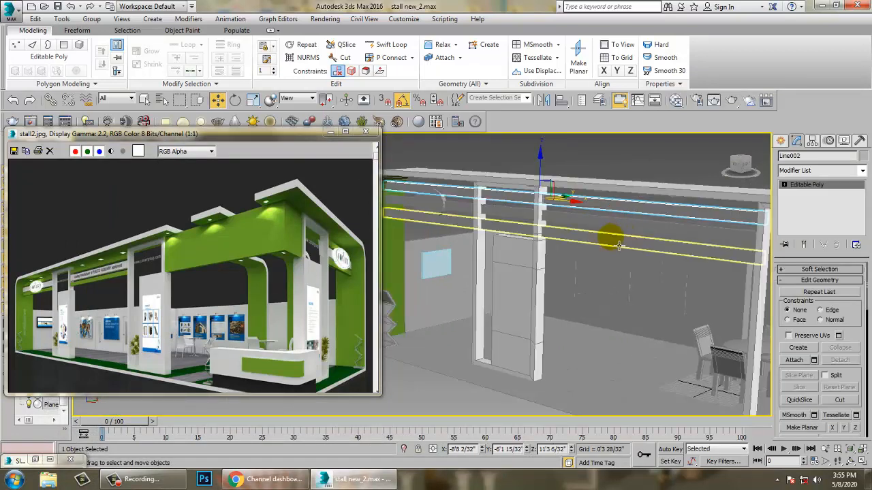
{"action": "key", "text": "m"}
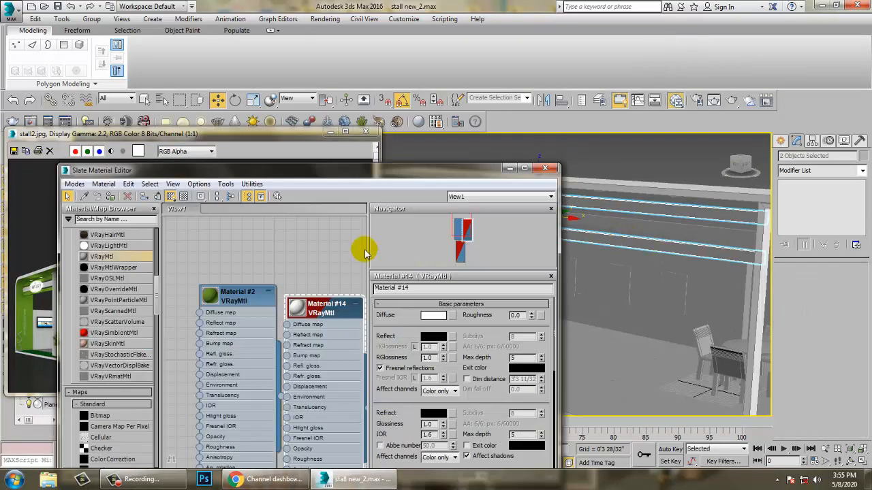
{"action": "left_click", "coordinate": [222, 300]}
{"action": "left_click", "coordinate": [111, 196]}
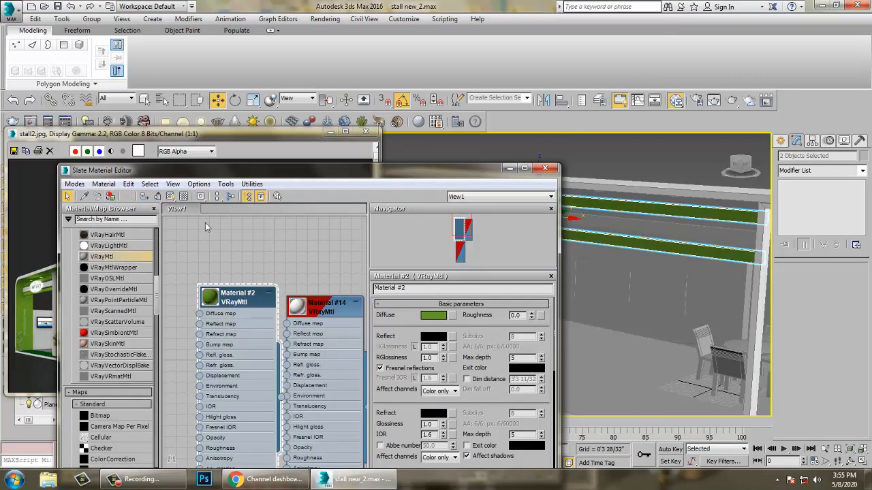
Step: Select the middle long slat between the two green ones and assign the white VRayMtl Material #14
{"action": "left_click", "coordinate": [659, 238]}
{"action": "double_click", "coordinate": [298, 307]}
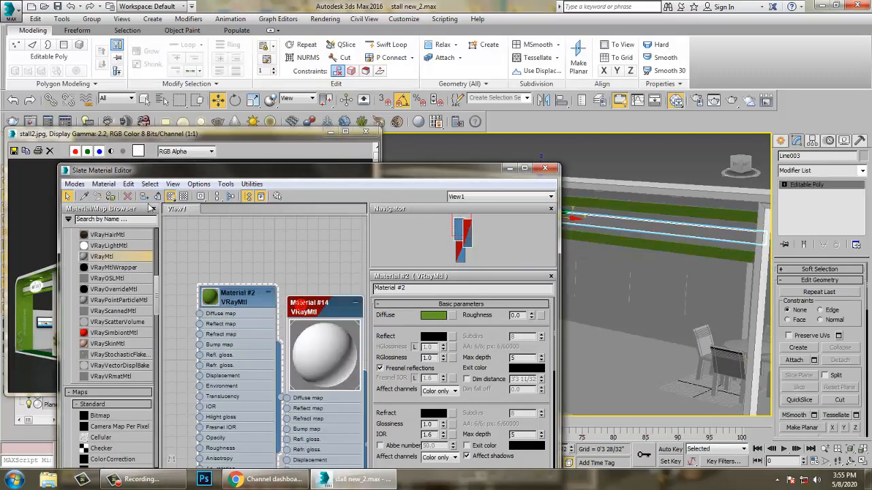
{"action": "left_click", "coordinate": [113, 197]}
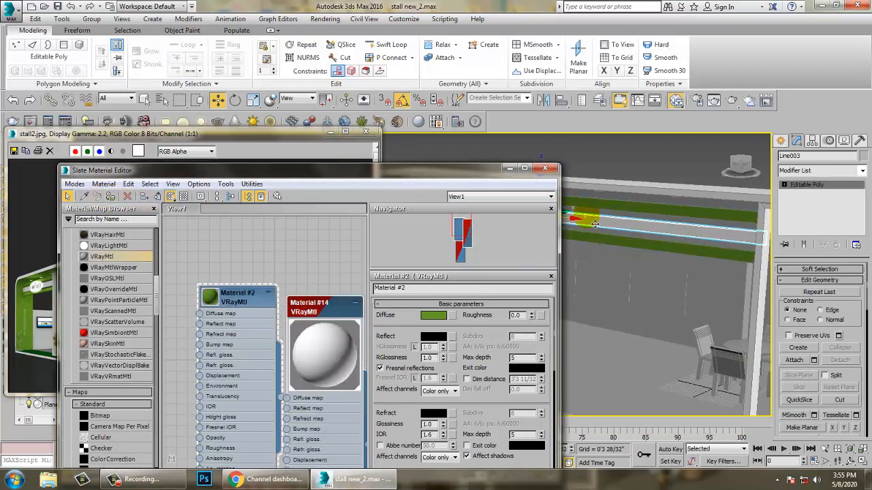
{"action": "left_click", "coordinate": [510, 168]}
Step: Select the stall's back wall and assign the white VRayMtl Material #14 to it
{"action": "left_click", "coordinate": [614, 154]}
{"action": "middle_click_drag", "start_coordinate": [596, 279], "coordinate": [663, 250]}
{"action": "left_click", "coordinate": [580, 284]}
{"action": "key", "text": "m"}
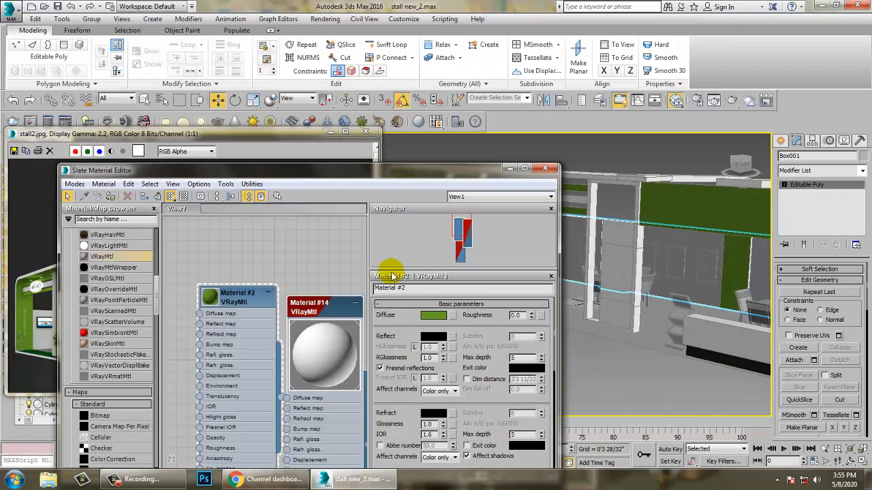
{"action": "left_click", "coordinate": [325, 313]}
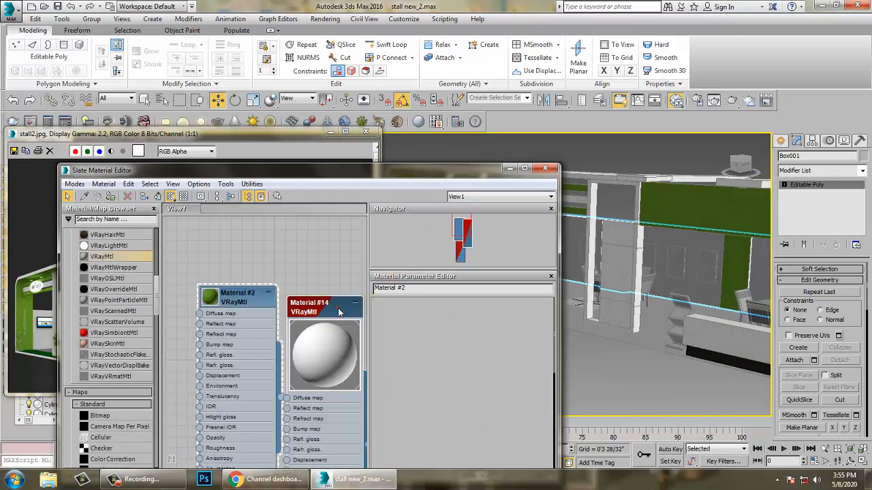
{"action": "left_click", "coordinate": [111, 197]}
{"action": "left_click", "coordinate": [507, 170]}
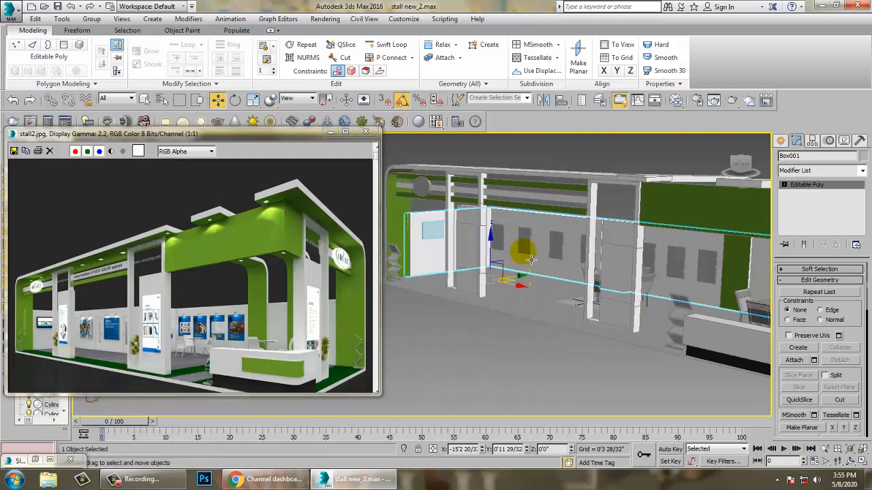
Step: Select the light-blue screen on the end wall and pick its front face at Polygon level
{"action": "middle_click_drag", "start_coordinate": [499, 241], "coordinate": [615, 254]}
{"action": "middle_click_drag", "start_coordinate": [507, 254], "coordinate": [643, 238]}
{"action": "left_click", "coordinate": [556, 251]}
{"action": "key", "text": "z"}
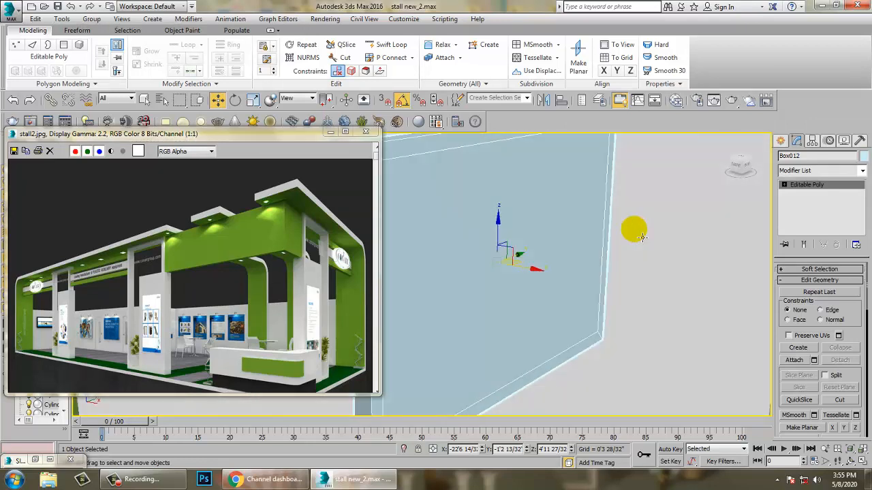
{"action": "scroll", "coordinate": [636, 234], "scroll_direction": "down", "scroll_amount": 4}
{"action": "left_click", "coordinate": [805, 219]}
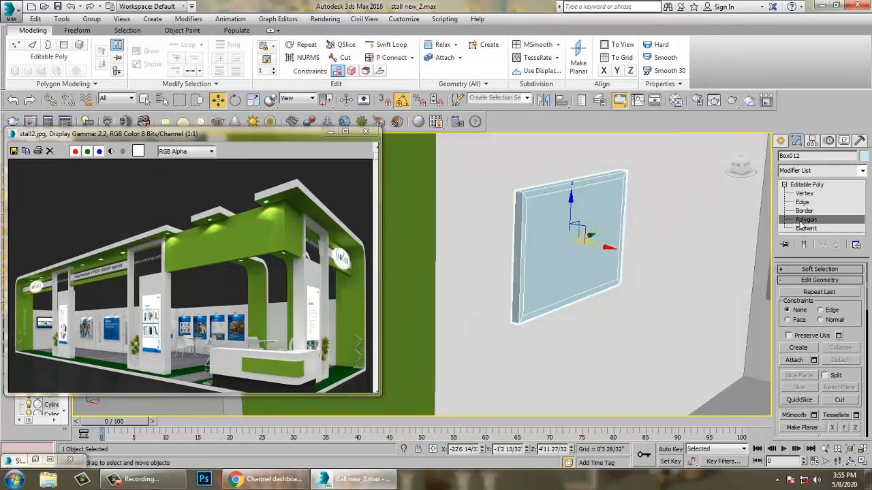
{"action": "left_click", "coordinate": [574, 242]}
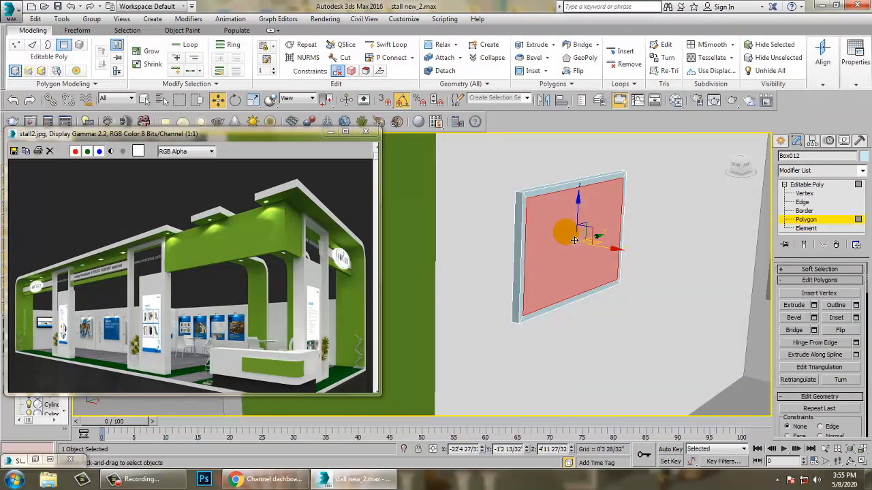
Step: Add a new VRayMtl to the material view and start a Bitmap map for its Diffuse colour
{"action": "key", "text": "m"}
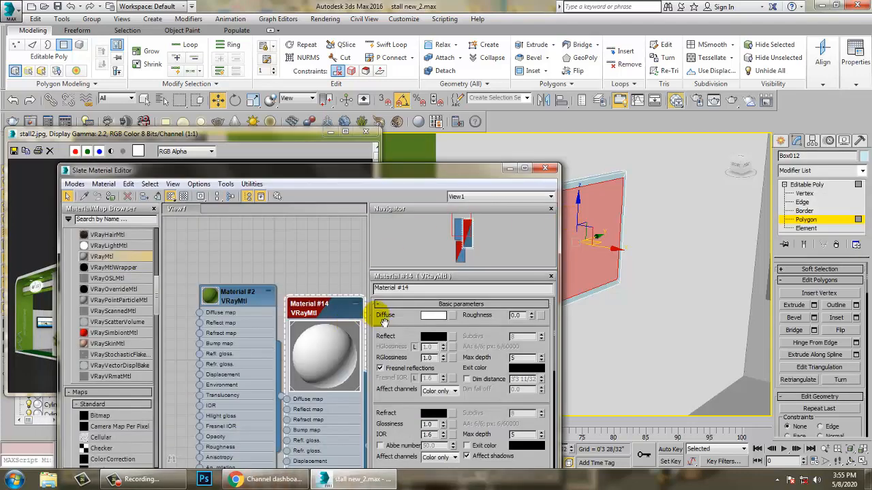
{"action": "middle_click_drag", "start_coordinate": [350, 436], "coordinate": [327, 325]}
{"action": "middle_click_drag", "start_coordinate": [324, 460], "coordinate": [273, 267]}
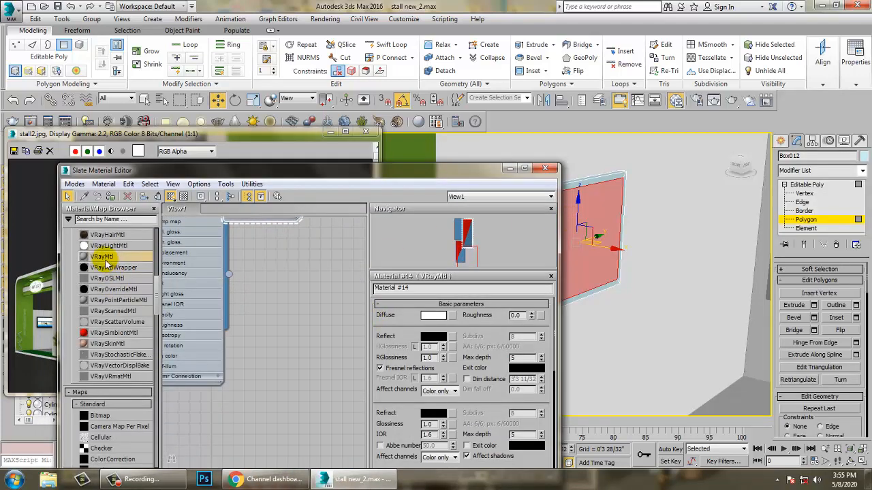
{"action": "left_click_drag", "start_coordinate": [270, 260], "coordinate": [273, 262]}
{"action": "double_click", "coordinate": [273, 262]}
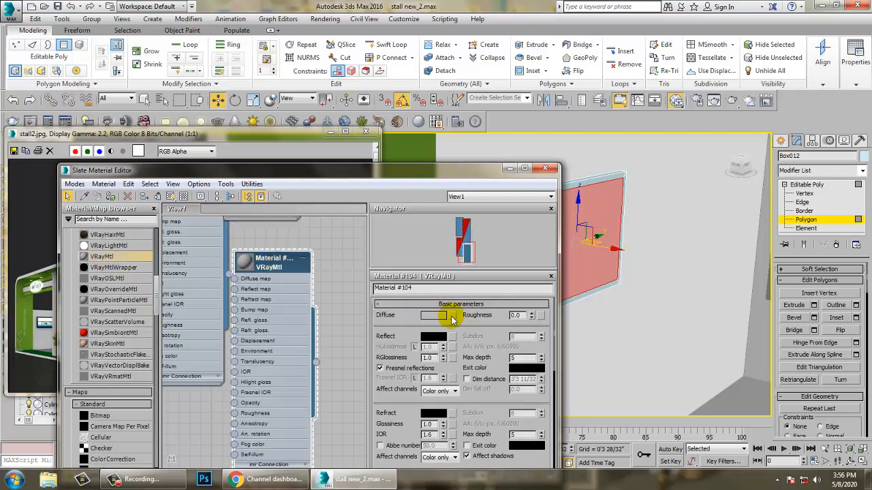
{"action": "left_click", "coordinate": [452, 316]}
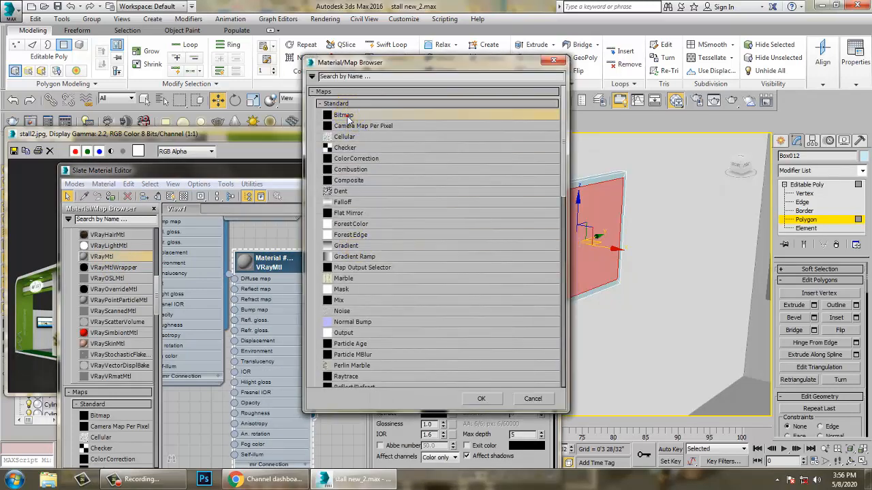
{"action": "double_click", "coordinate": [344, 90]}
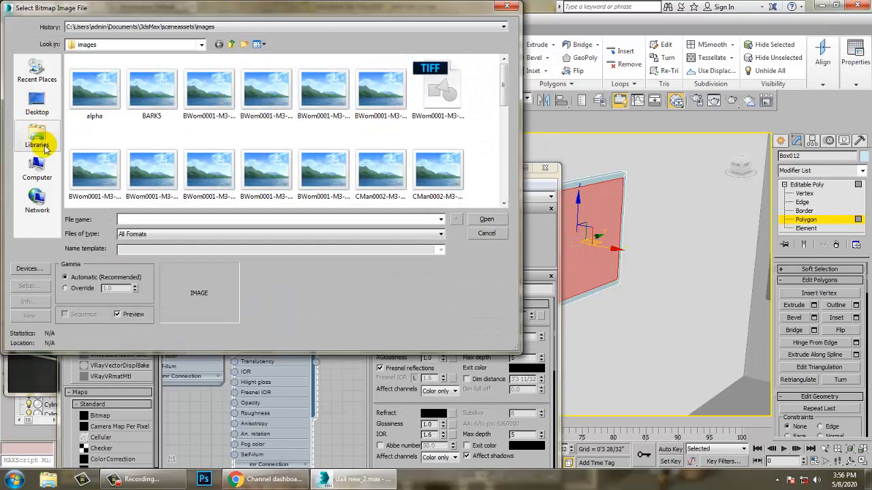
{"action": "left_click", "coordinate": [37, 169]}
{"action": "left_click", "coordinate": [37, 135]}
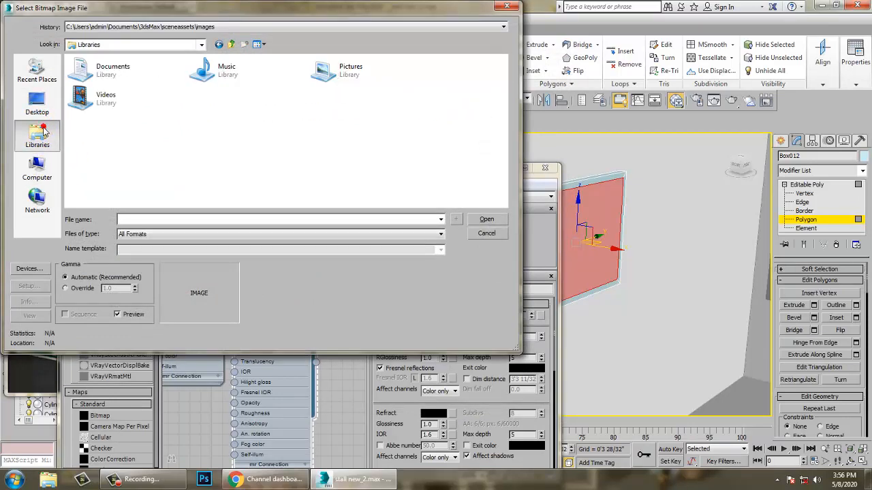
{"action": "double_click", "coordinate": [311, 80]}
{"action": "left_click", "coordinate": [321, 163]}
{"action": "scroll", "coordinate": [340, 174], "scroll_direction": "down", "scroll_amount": 5}
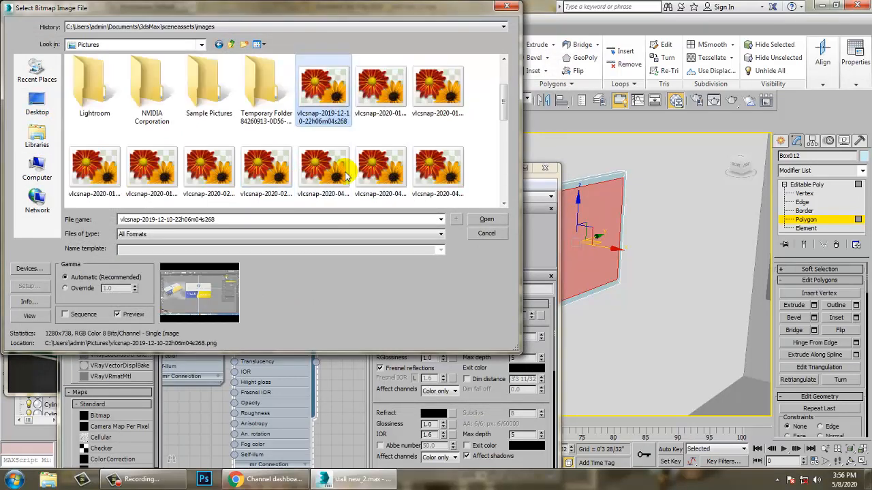
{"action": "scroll", "coordinate": [343, 175], "scroll_direction": "down", "scroll_amount": 1}
{"action": "left_click", "coordinate": [323, 170]}
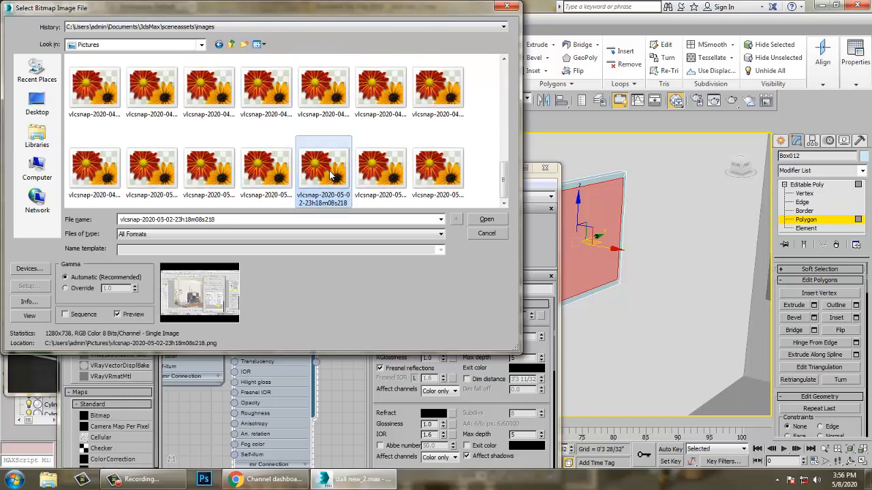
{"action": "left_click", "coordinate": [373, 176]}
{"action": "left_click", "coordinate": [436, 177]}
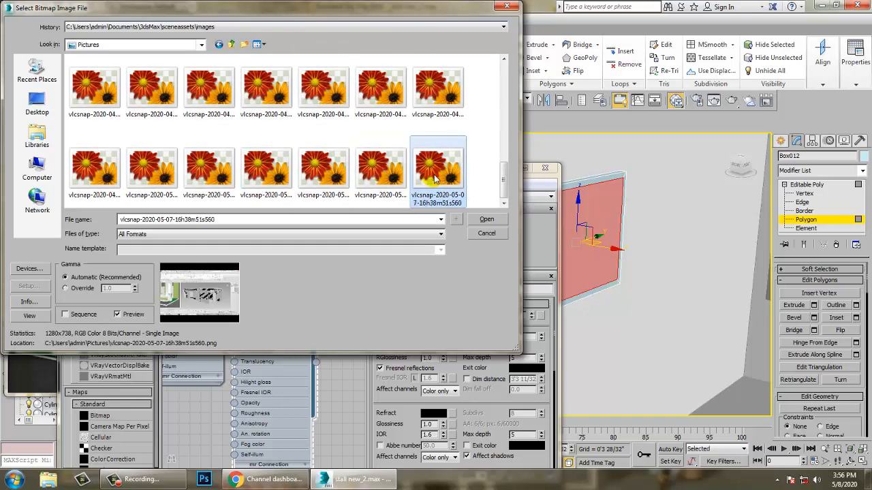
{"action": "left_click", "coordinate": [275, 167]}
{"action": "left_click", "coordinate": [197, 102]}
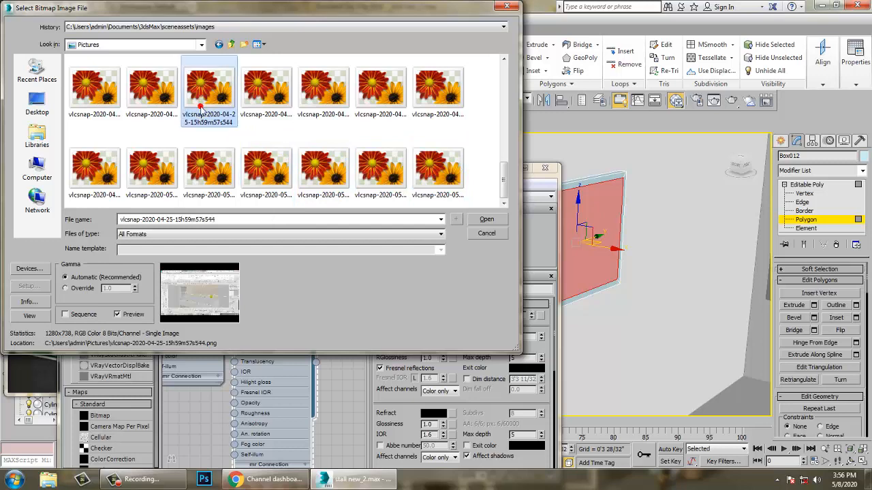
{"action": "left_click", "coordinate": [193, 165]}
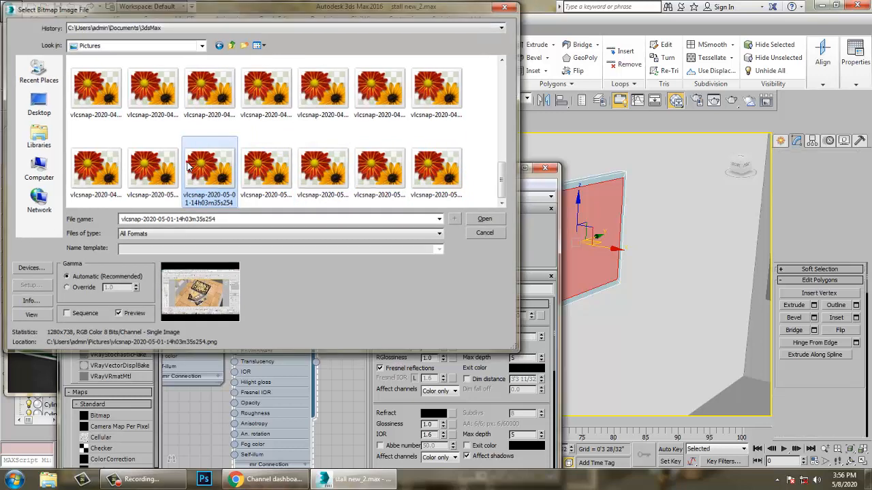
{"action": "double_click", "coordinate": [188, 165]}
{"action": "left_click", "coordinate": [111, 196]}
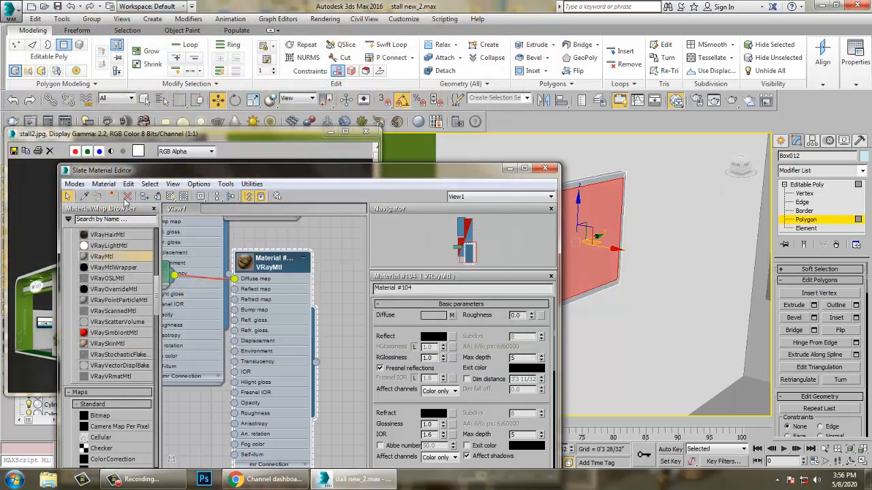
{"action": "left_click", "coordinate": [171, 195]}
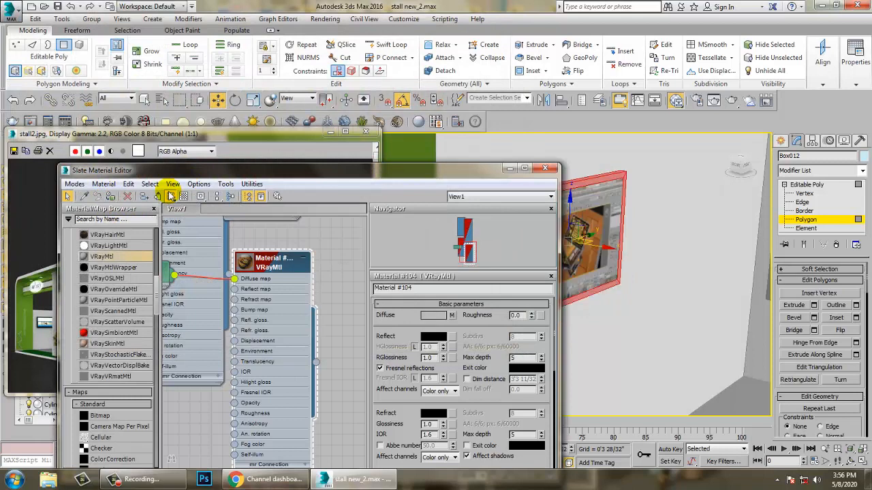
Step: Apply the black VRayMtl Material #92 to the polygons of the wall screen's surrounding frame
{"action": "middle_click_drag", "start_coordinate": [207, 221], "coordinate": [229, 371]}
{"action": "scroll", "coordinate": [208, 269], "scroll_direction": "down", "scroll_amount": 1}
{"action": "middle_click_drag", "start_coordinate": [207, 269], "coordinate": [232, 279]}
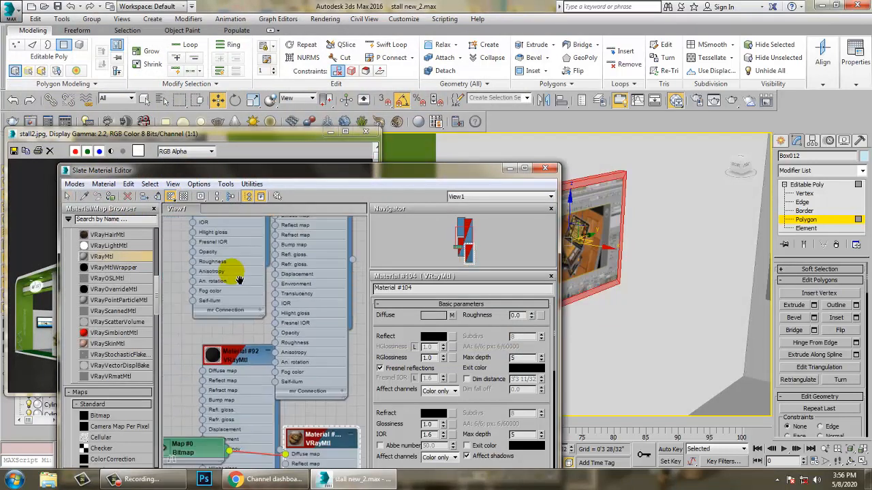
{"action": "double_click", "coordinate": [244, 359]}
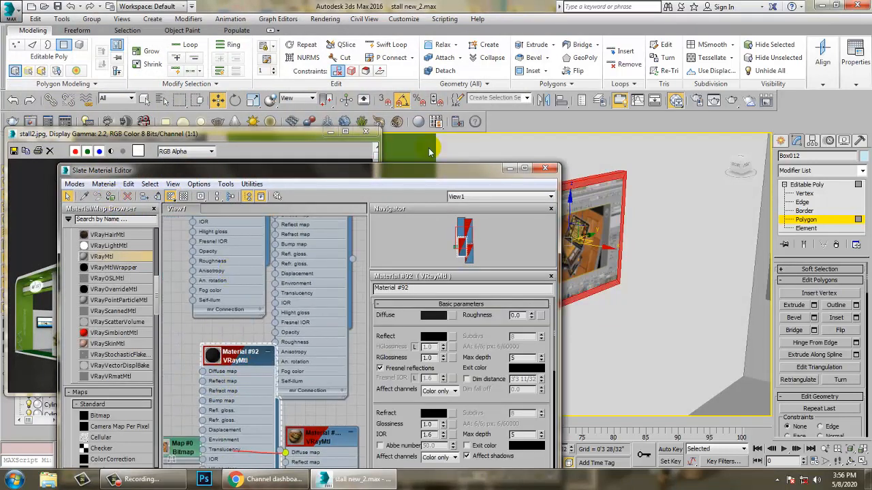
{"action": "left_click", "coordinate": [505, 168]}
Step: Clear the wall screen's polygon selection and return from Polygon level to the whole Editable Poly object
{"action": "left_click", "coordinate": [699, 318]}
{"action": "middle_click_drag", "start_coordinate": [698, 318], "coordinate": [495, 302]}
{"action": "scroll", "coordinate": [595, 306], "scroll_direction": "down", "scroll_amount": 2}
{"action": "scroll", "coordinate": [524, 279], "scroll_direction": "down", "scroll_amount": 1}
{"action": "middle_click_drag", "start_coordinate": [538, 280], "coordinate": [470, 274]}
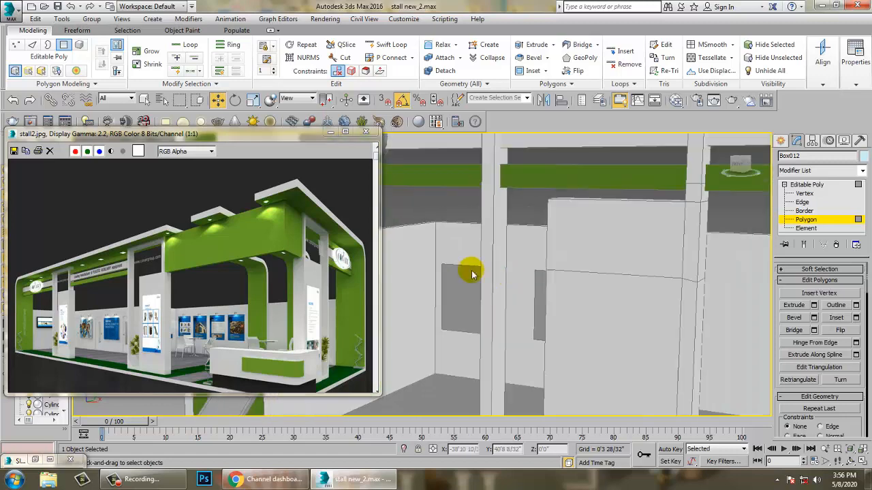
{"action": "scroll", "coordinate": [640, 296], "scroll_direction": "down", "scroll_amount": 3}
{"action": "middle_click_drag", "start_coordinate": [640, 296], "coordinate": [527, 310], "text": "alt"}
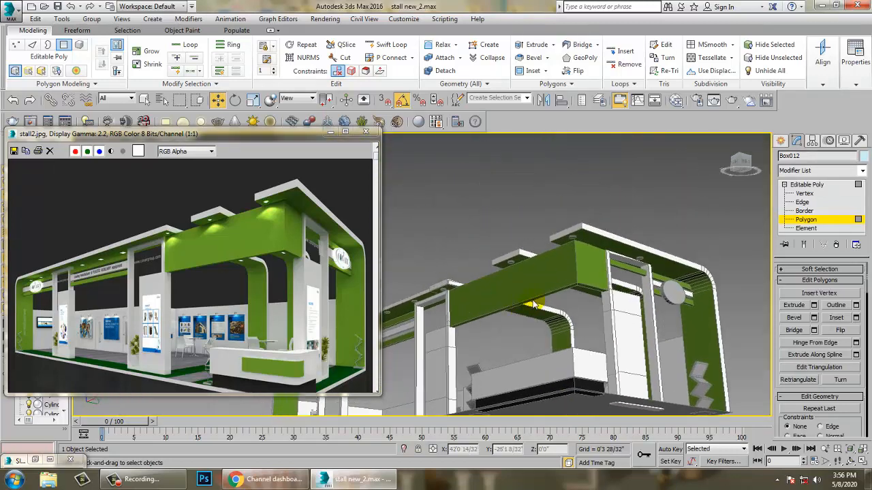
{"action": "scroll", "coordinate": [536, 305], "scroll_direction": "up", "scroll_amount": 3}
{"action": "left_click", "coordinate": [807, 184]}
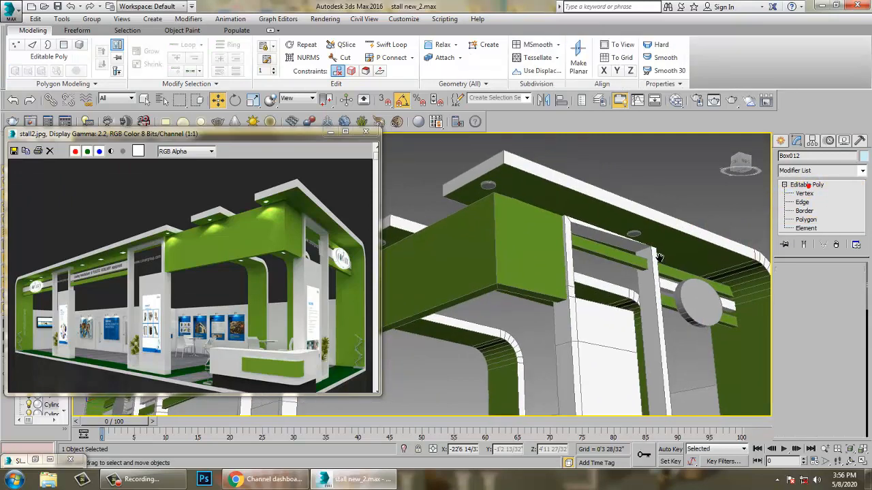
Step: Select the ten downlights beneath the canopy slabs together and open the material editor
{"action": "mouse_move", "coordinate": [545, 272]}
{"action": "middle_mouse_down", "text": "alt"}
{"action": "mouse_move", "coordinate": [504, 254]}
{"action": "mouse_move", "coordinate": [545, 279]}
{"action": "middle_mouse_up", "text": "alt"}
{"action": "left_click", "coordinate": [548, 282], "text": "ctrl"}
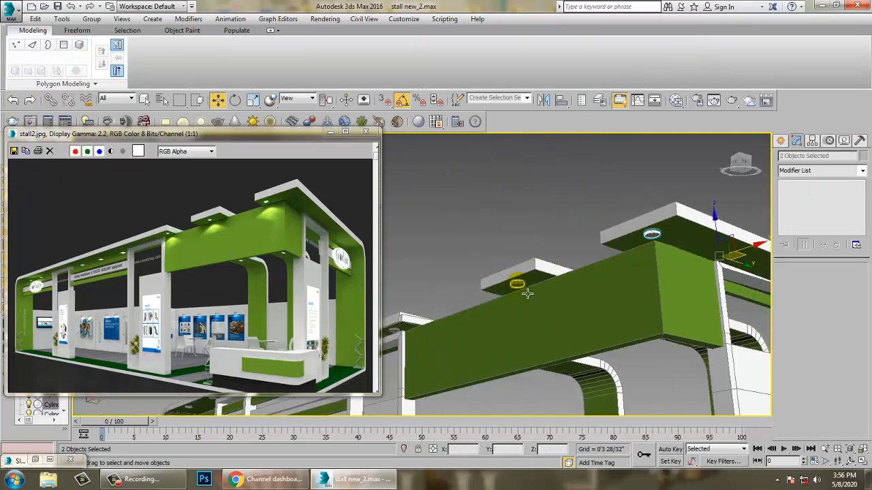
{"action": "middle_click_drag", "start_coordinate": [465, 263], "coordinate": [582, 285]}
{"action": "left_click", "coordinate": [581, 280], "text": "ctrl"}
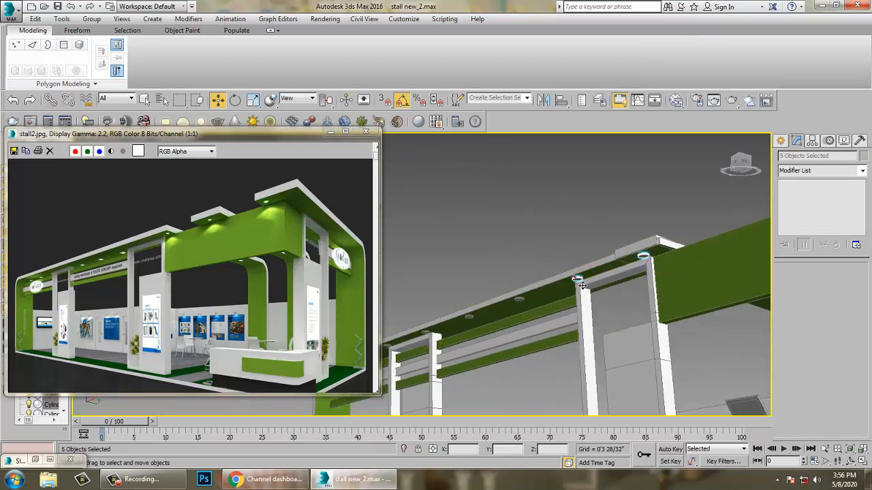
{"action": "left_click", "coordinate": [519, 300], "text": "ctrl"}
{"action": "middle_click_drag", "start_coordinate": [520, 300], "coordinate": [553, 278]}
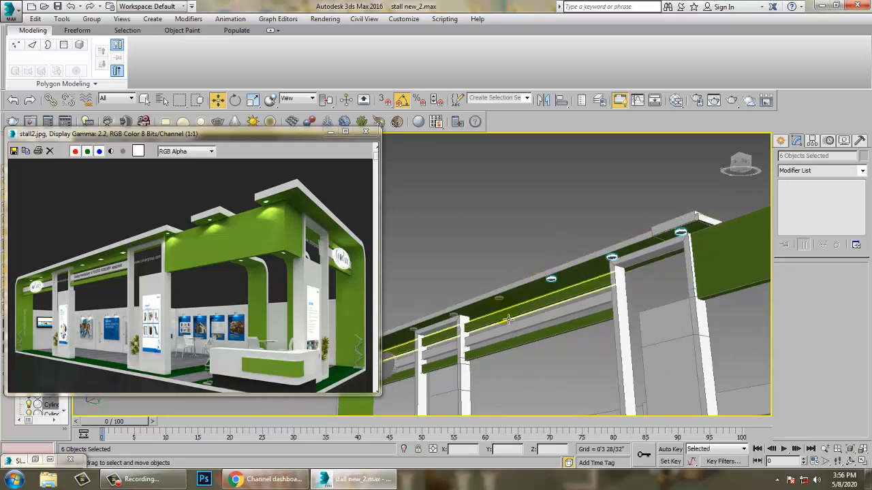
{"action": "scroll", "coordinate": [470, 302], "scroll_direction": "up", "scroll_amount": 2}
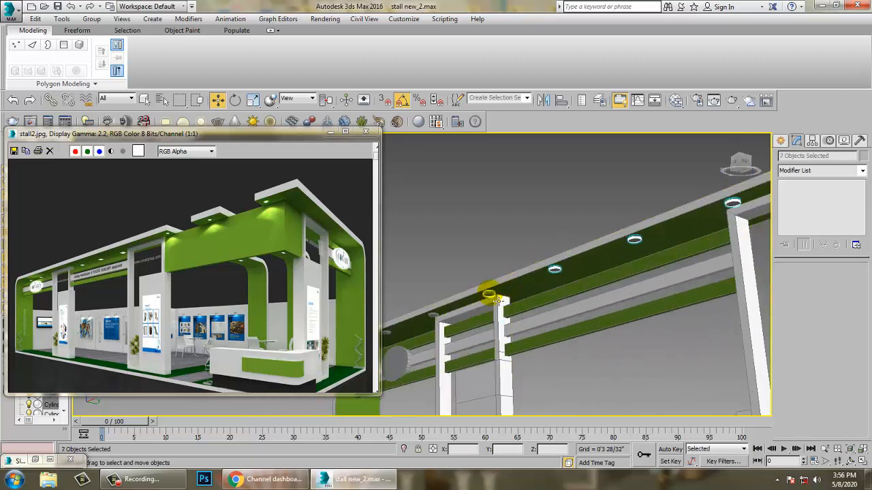
{"action": "middle_click_drag", "start_coordinate": [499, 300], "coordinate": [529, 285]}
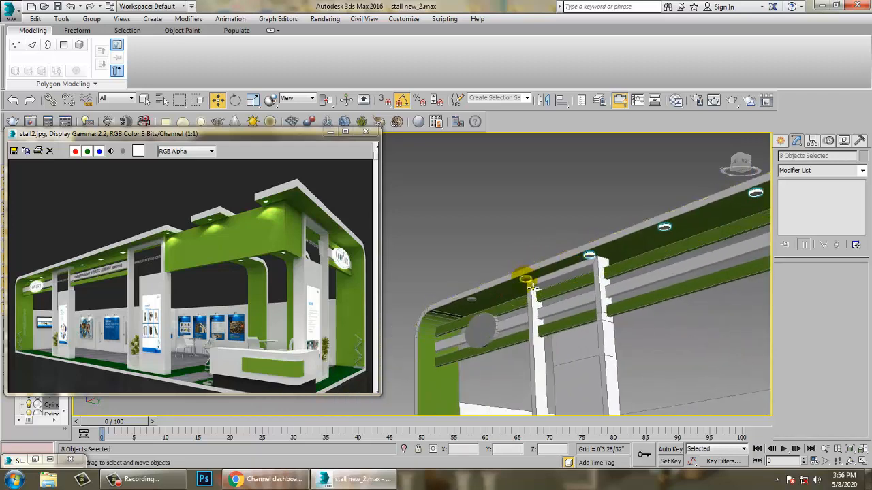
{"action": "left_click", "coordinate": [530, 283], "text": "ctrl"}
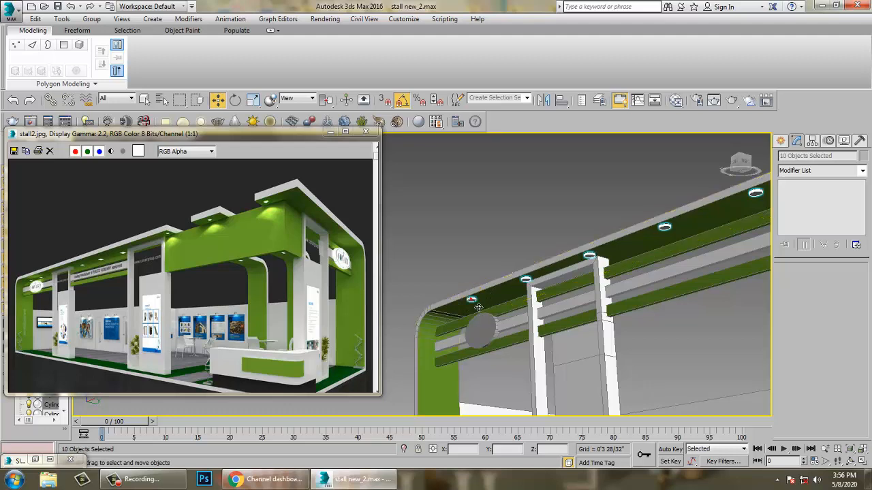
{"action": "middle_click_drag", "start_coordinate": [521, 217], "coordinate": [477, 262], "text": "alt"}
{"action": "mouse_move", "coordinate": [546, 265]}
{"action": "middle_mouse_down"}
{"action": "mouse_move", "coordinate": [485, 267]}
{"action": "mouse_move", "coordinate": [554, 264]}
{"action": "middle_mouse_up"}
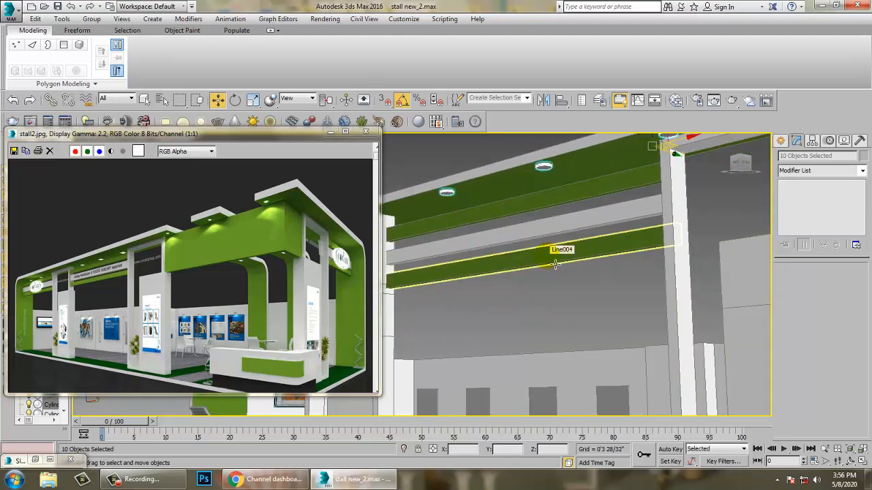
{"action": "key", "text": "m"}
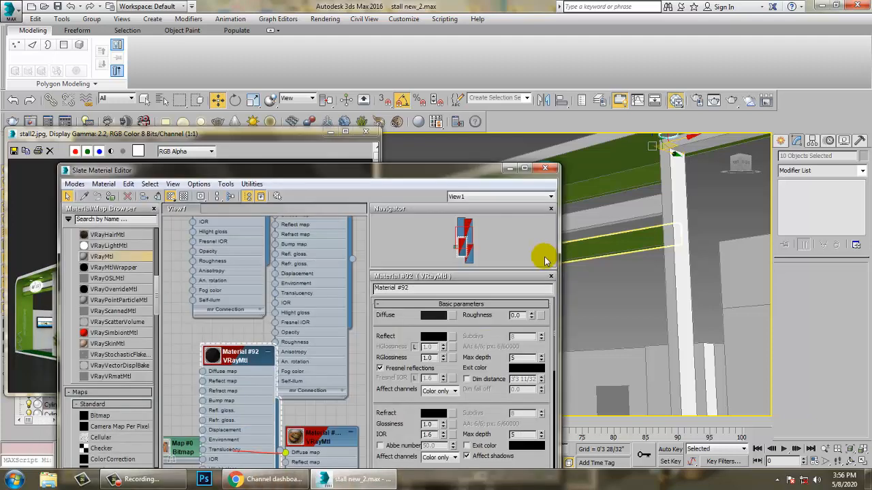
{"action": "middle_click_drag", "start_coordinate": [316, 405], "coordinate": [276, 263]}
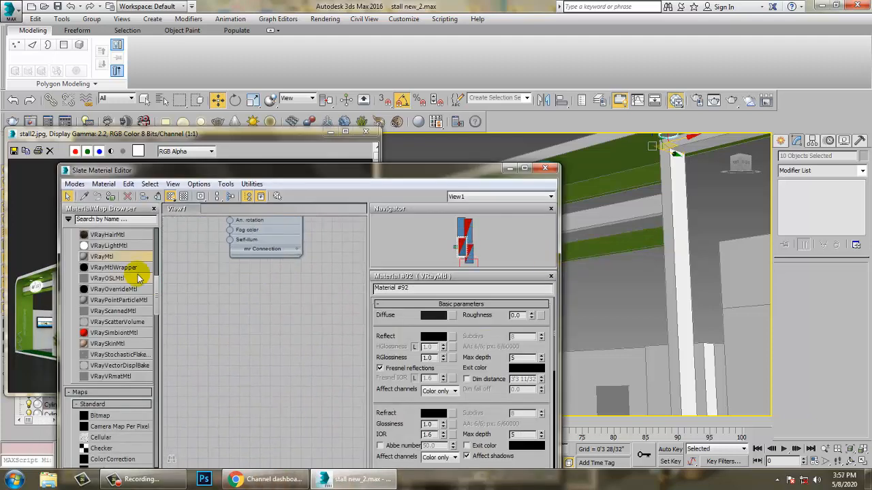
{"action": "left_click_drag", "start_coordinate": [117, 261], "coordinate": [235, 310]}
{"action": "left_click", "coordinate": [235, 309]}
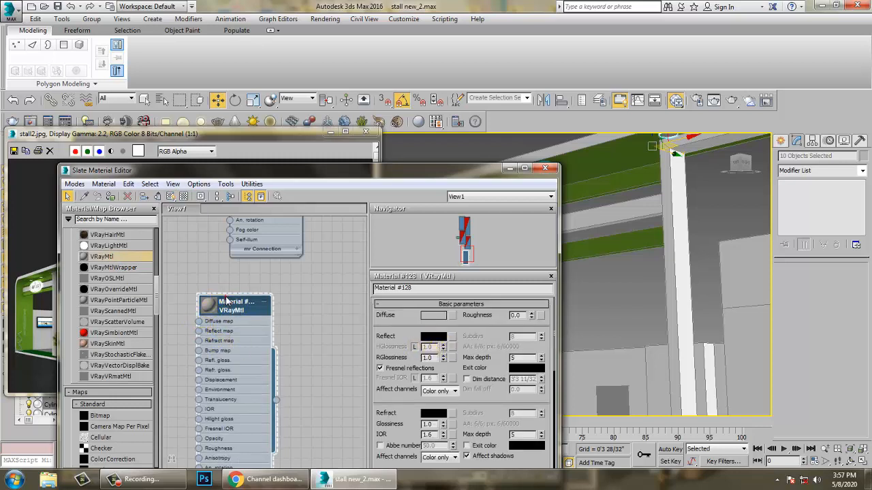
{"action": "key", "text": "Delete"}
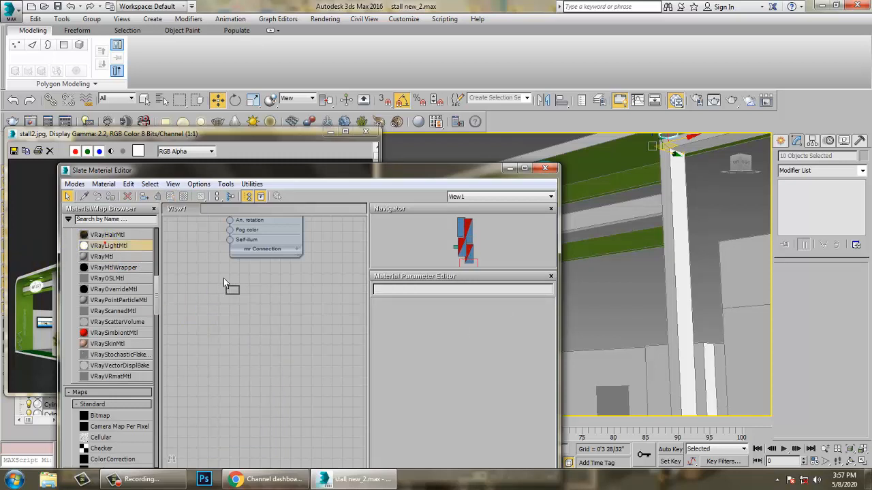
Step: Add a VRayLightMtl to the material view, assign it to the selected downlights, then clear the selection
{"action": "left_click_drag", "start_coordinate": [237, 314], "coordinate": [237, 312]}
{"action": "double_click", "coordinate": [236, 308]}
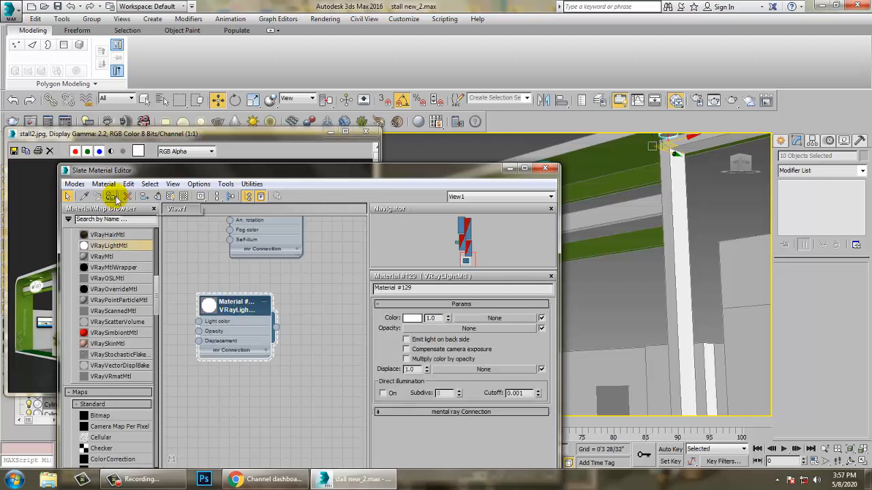
{"action": "left_click", "coordinate": [508, 169]}
{"action": "left_click", "coordinate": [482, 147]}
Step: Assign the VRayLightMtl to the two remaining downlights under the curved arches behind the green fascia, shown shaded in the viewport
{"action": "middle_click_drag", "start_coordinate": [669, 294], "coordinate": [599, 302]}
{"action": "scroll", "coordinate": [668, 302], "scroll_direction": "down", "scroll_amount": 4}
{"action": "middle_click_drag", "start_coordinate": [670, 302], "coordinate": [606, 262], "text": "alt"}
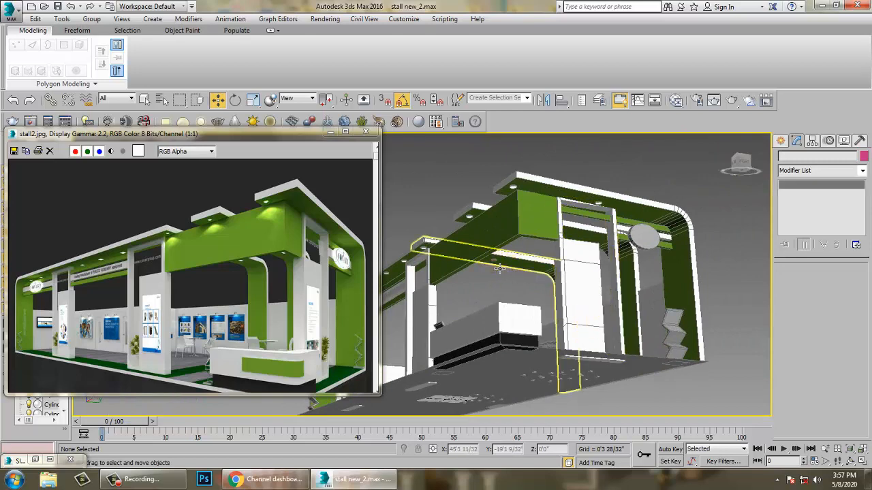
{"action": "left_click", "coordinate": [495, 261]}
{"action": "middle_click_drag", "start_coordinate": [549, 283], "coordinate": [637, 258], "text": "alt"}
{"action": "scroll", "coordinate": [565, 267], "scroll_direction": "up", "scroll_amount": 4}
{"action": "left_click", "coordinate": [593, 250], "text": "ctrl"}
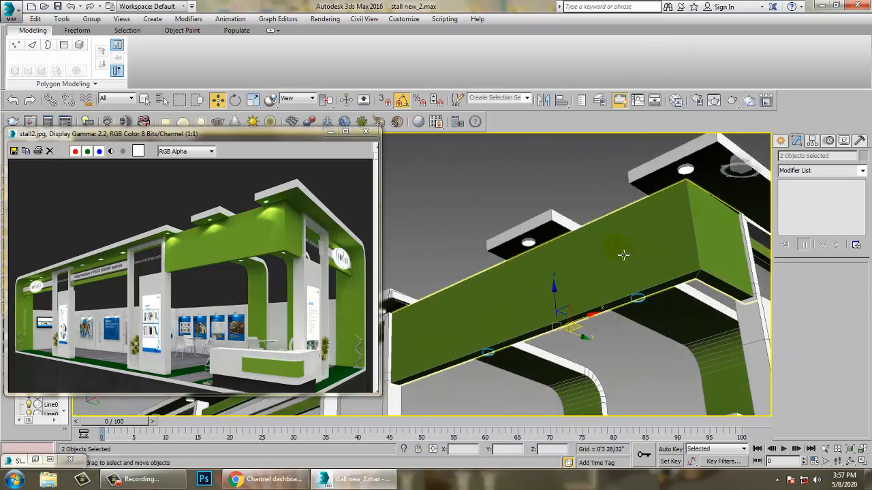
{"action": "key", "text": "m"}
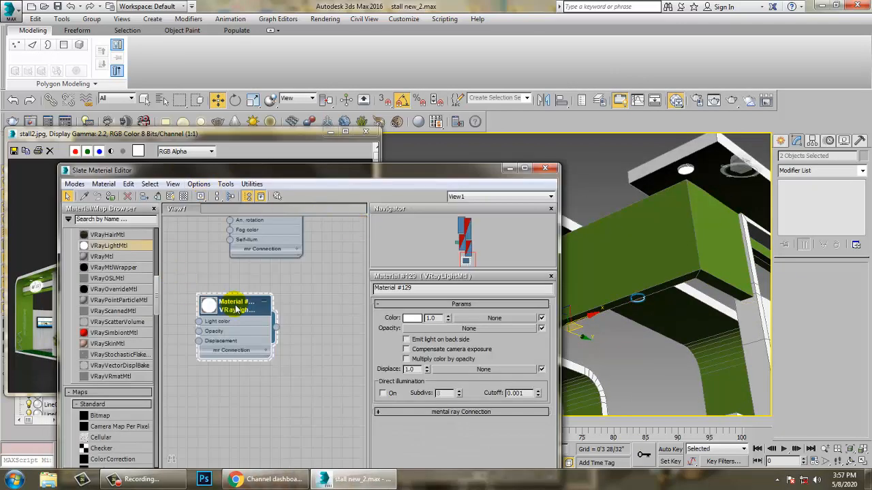
{"action": "left_click", "coordinate": [113, 194]}
{"action": "left_click", "coordinate": [169, 195]}
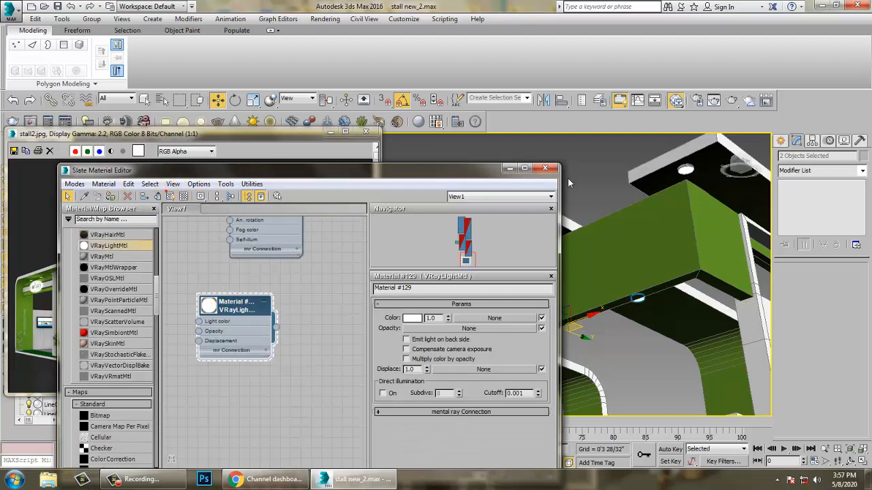
{"action": "left_click", "coordinate": [510, 171]}
{"action": "left_click", "coordinate": [583, 151]}
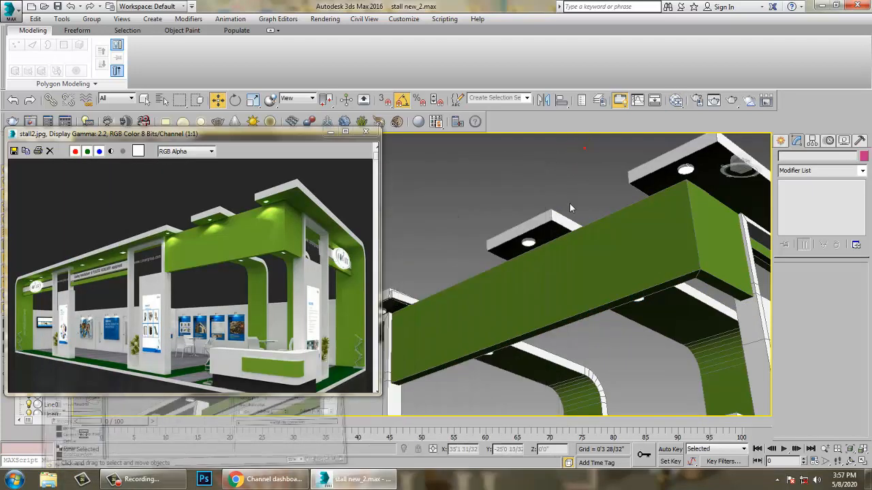
Step: Examine the stall model from several angles and compare its signage and fascia details with the reference render
{"action": "scroll", "coordinate": [569, 205], "scroll_direction": "down", "scroll_amount": 6}
{"action": "middle_click_drag", "start_coordinate": [569, 264], "coordinate": [586, 289], "text": "alt"}
{"action": "scroll", "coordinate": [599, 260], "scroll_direction": "up", "scroll_amount": 6}
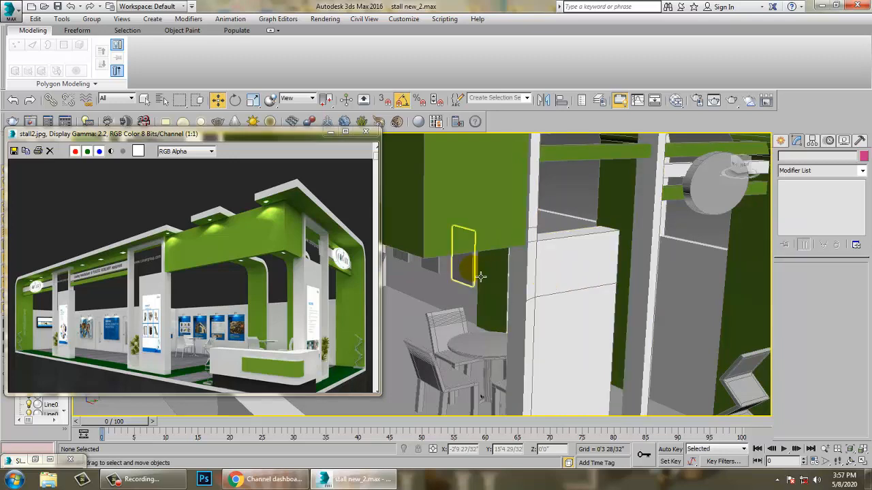
{"action": "scroll", "coordinate": [545, 272], "scroll_direction": "down", "scroll_amount": 10}
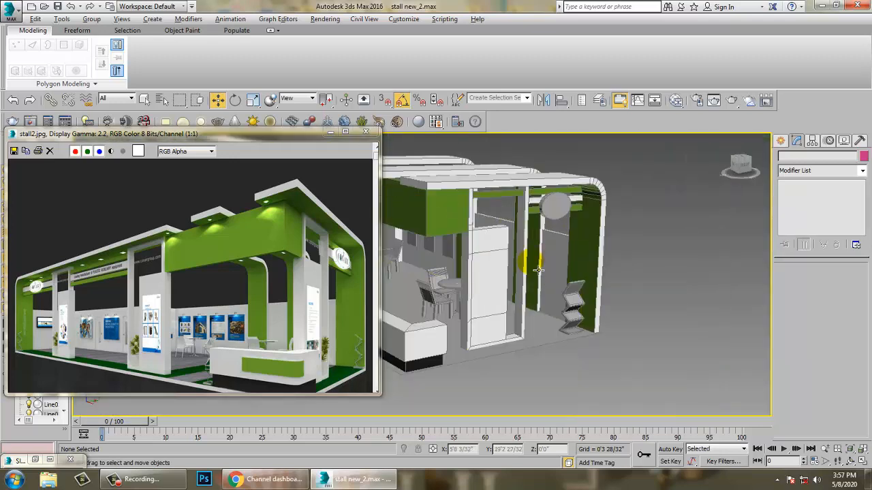
{"action": "middle_click_drag", "start_coordinate": [501, 280], "coordinate": [525, 277]}
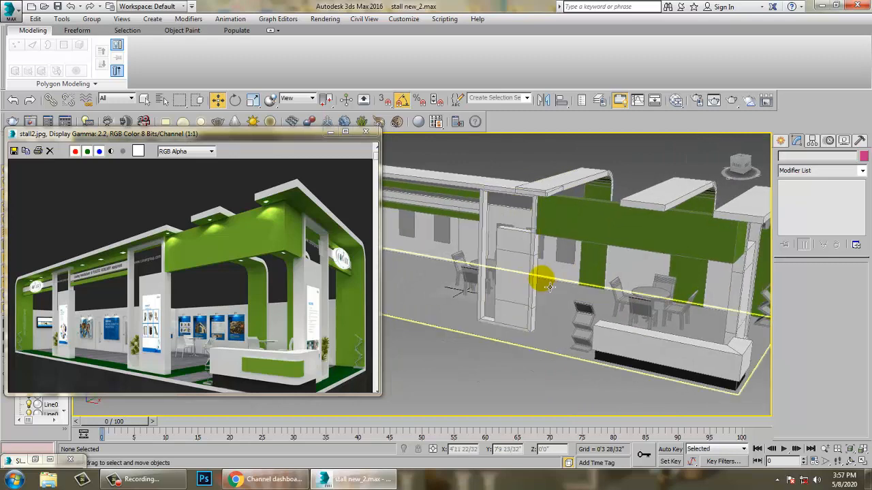
{"action": "middle_click_drag", "start_coordinate": [575, 259], "coordinate": [571, 286], "text": "alt"}
{"action": "left_click", "coordinate": [539, 286]}
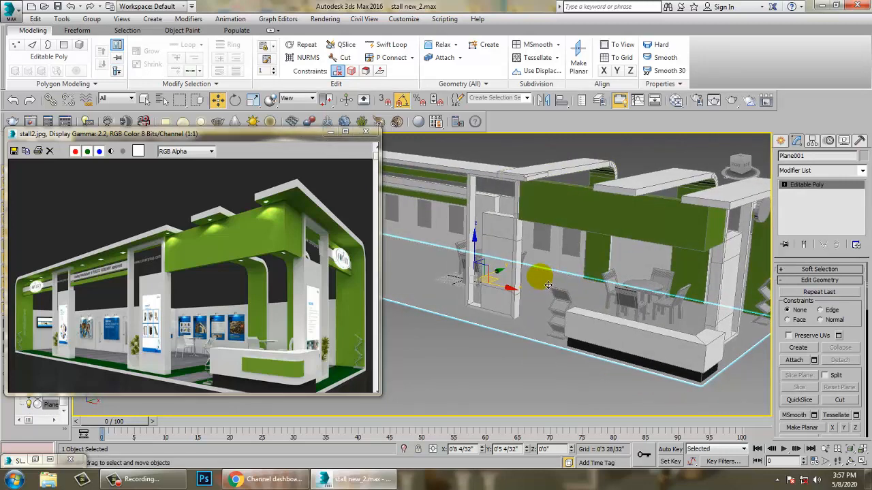
{"action": "left_click", "coordinate": [137, 279]}
{"action": "scroll", "coordinate": [139, 273], "scroll_direction": "up", "scroll_amount": 1}
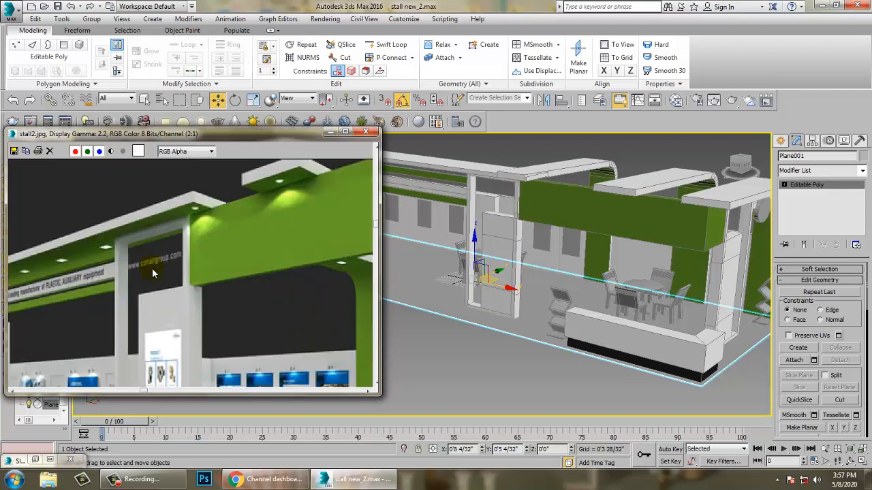
{"action": "scroll", "coordinate": [212, 284], "scroll_direction": "down", "scroll_amount": 2}
{"action": "middle_click_drag", "start_coordinate": [548, 299], "coordinate": [538, 244], "text": "alt"}
Step: Apply the VRayLightMtl to the two round sign discs at the ends of the stall
{"action": "left_click", "coordinate": [657, 237]}
{"action": "left_click", "coordinate": [544, 193]}
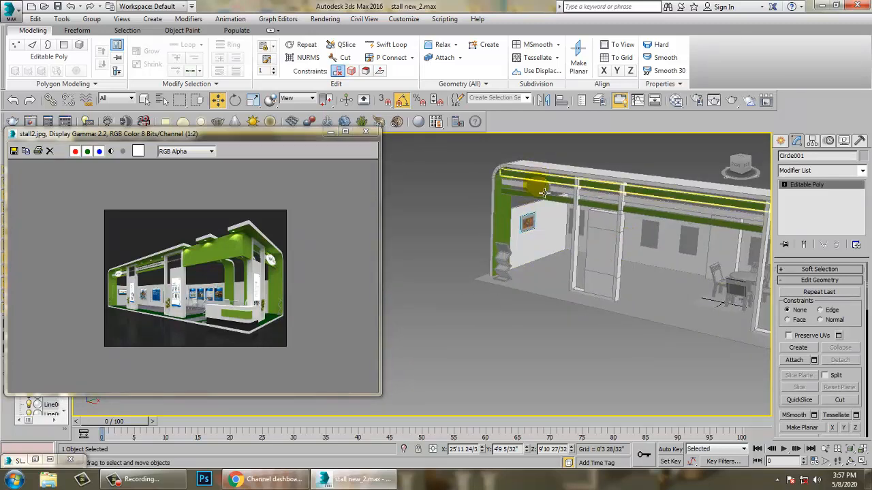
{"action": "key", "text": "m"}
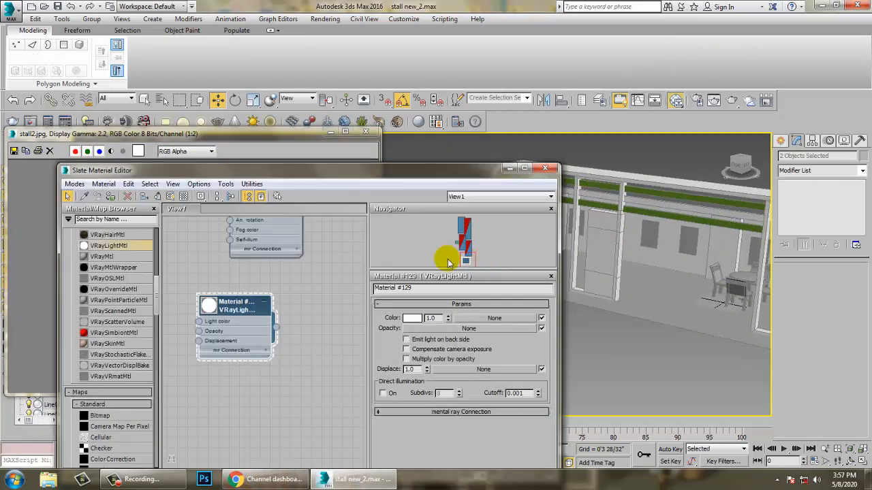
{"action": "left_click", "coordinate": [251, 311]}
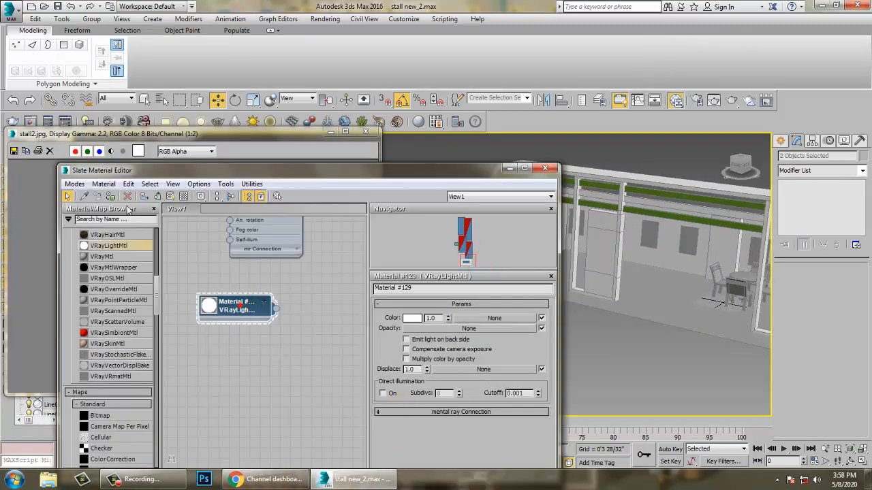
{"action": "left_click", "coordinate": [103, 184]}
{"action": "left_click", "coordinate": [270, 307]}
{"action": "left_click", "coordinate": [507, 169]}
Step: Place a Text spline on the face of the side round sign with AutoGrid enabled
{"action": "middle_click_drag", "start_coordinate": [507, 177], "coordinate": [809, 206], "text": "alt"}
{"action": "left_click", "coordinate": [780, 141]}
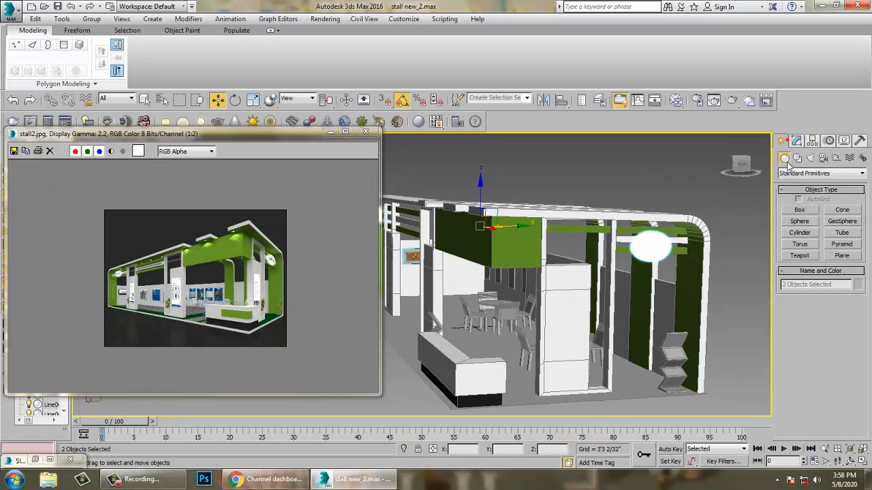
{"action": "left_click", "coordinate": [797, 158]}
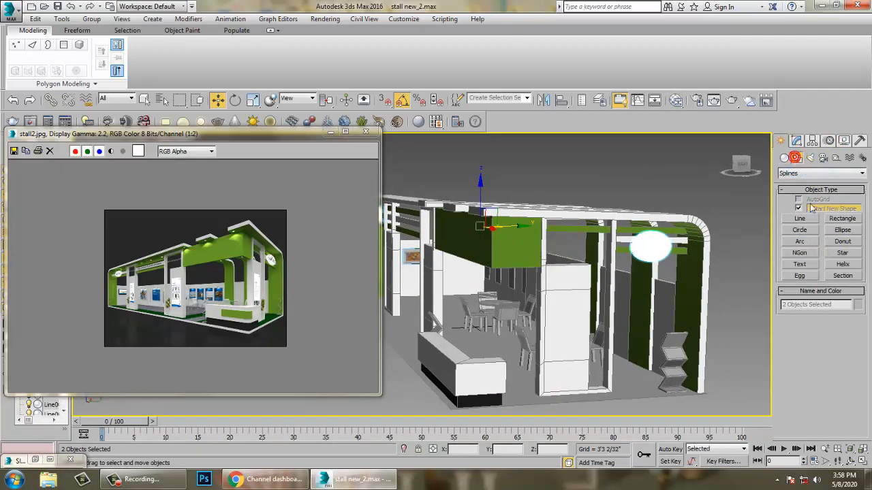
{"action": "left_click", "coordinate": [799, 264]}
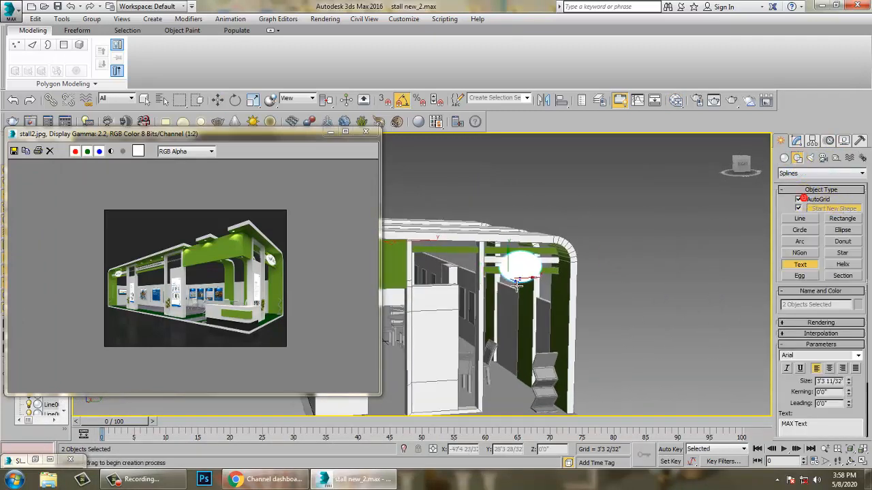
{"action": "left_click", "coordinate": [530, 271]}
Step: Replace the sign text's content with "Kayo" and "Tutorials" on two lines
{"action": "left_click", "coordinate": [797, 140]}
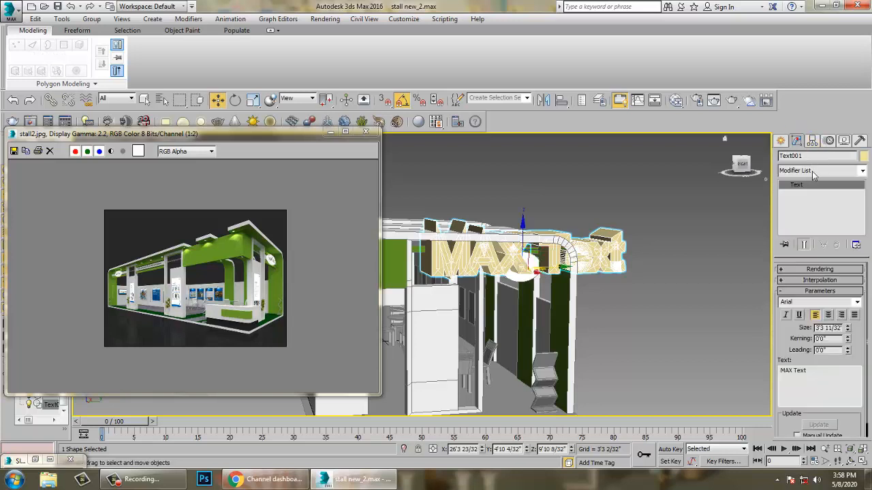
{"action": "key", "text": "ctrl+a"}
{"action": "type", "text": "Ka"}
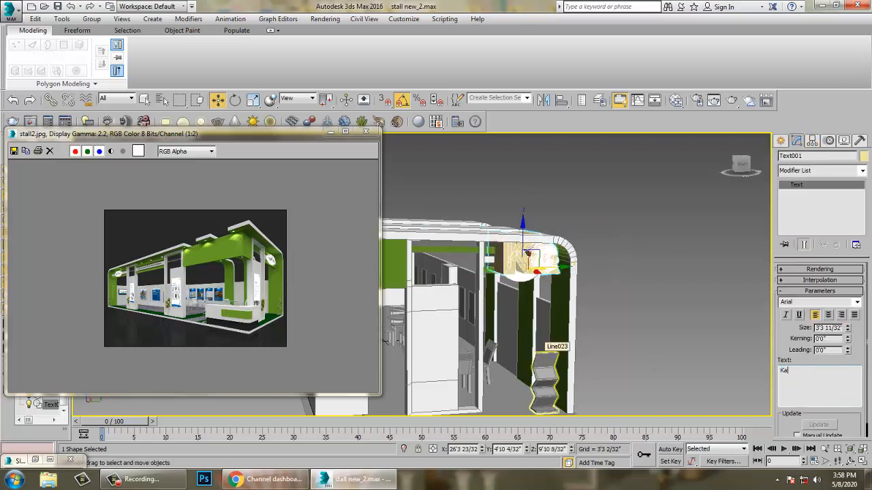
{"action": "type", "text": "yo"}
{"action": "key", "text": "Return"}
{"action": "type", "text": "T"}
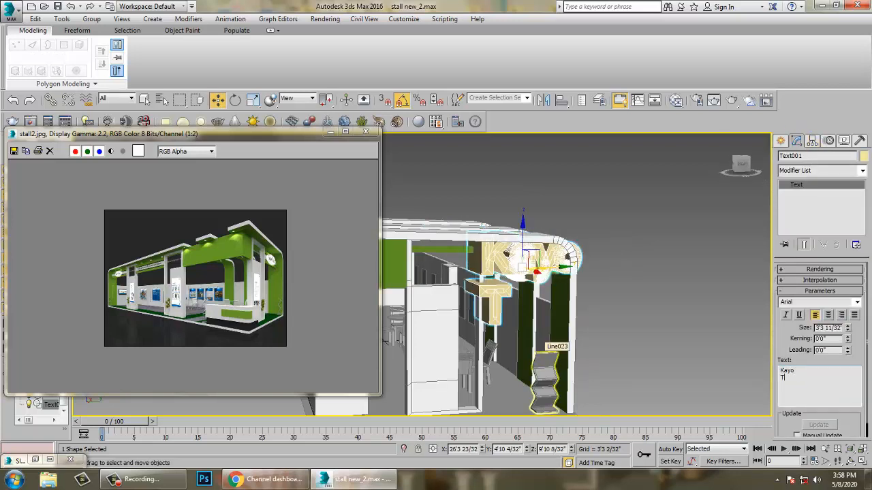
{"action": "type", "text": "utorials"}
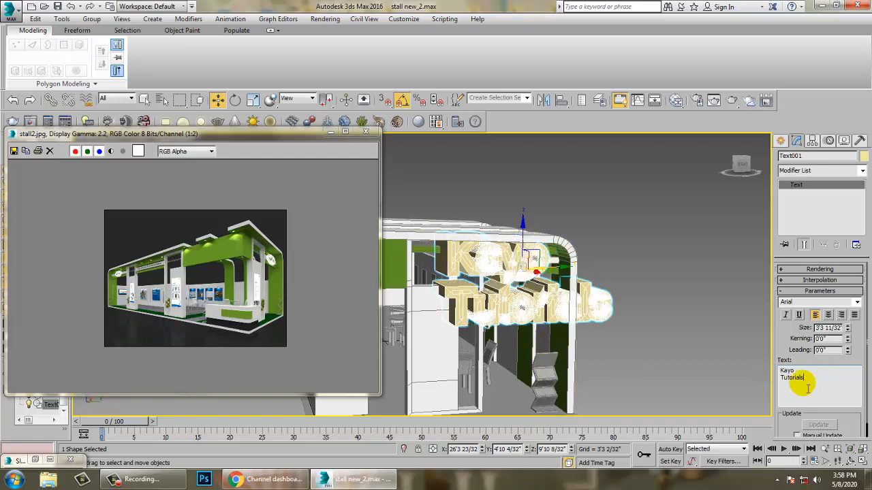
Step: Centre-align the two lines of sign text and set their kerning to 0'8 15/32"
{"action": "left_click", "coordinate": [828, 315]}
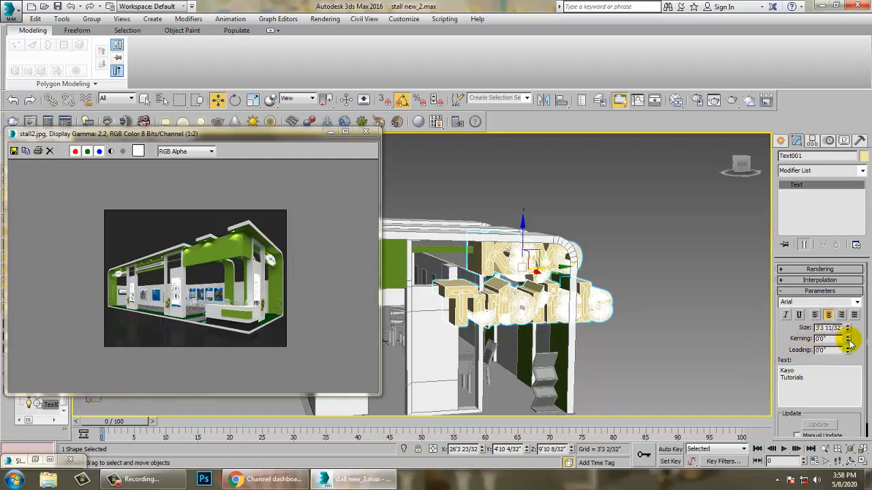
{"action": "left_click_drag", "start_coordinate": [848, 339], "coordinate": [848, 299]}
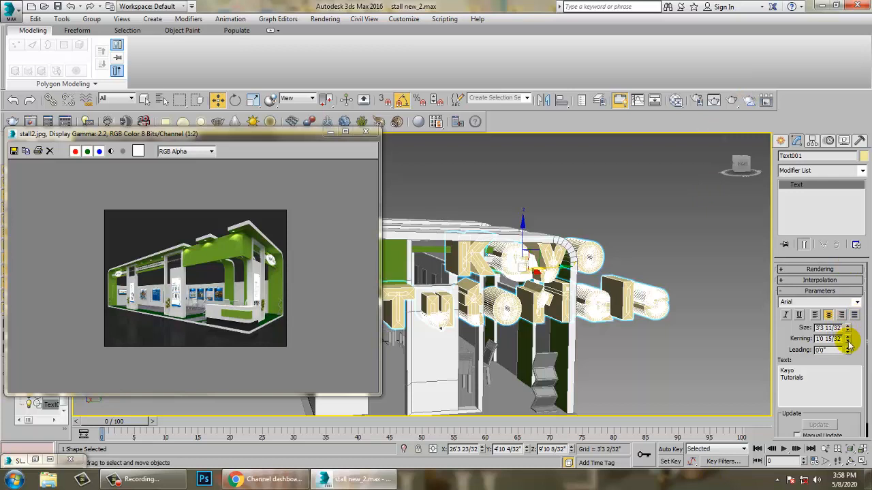
{"action": "mouse_move", "coordinate": [847, 338]}
{"action": "left_mouse_down"}
{"action": "mouse_move", "coordinate": [838, 355]}
{"action": "mouse_move", "coordinate": [785, 335]}
{"action": "mouse_move", "coordinate": [783, 352]}
{"action": "left_mouse_up"}
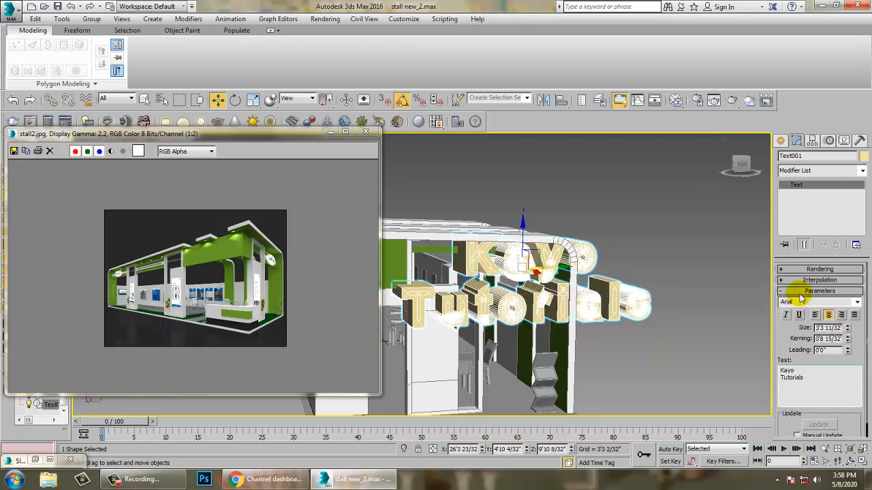
Step: Reduce the sign text's rectangular rendering section to a length of 1'11 25/32" and a width of 0'1 7/32"
{"action": "left_click", "coordinate": [804, 270]}
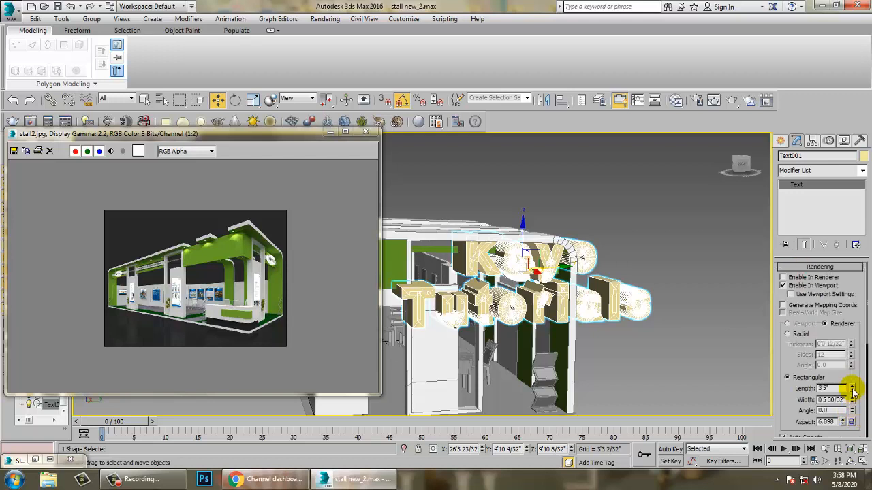
{"action": "left_click_drag", "start_coordinate": [852, 391], "coordinate": [856, 460]}
{"action": "left_click", "coordinate": [851, 398]}
{"action": "left_click", "coordinate": [852, 397]}
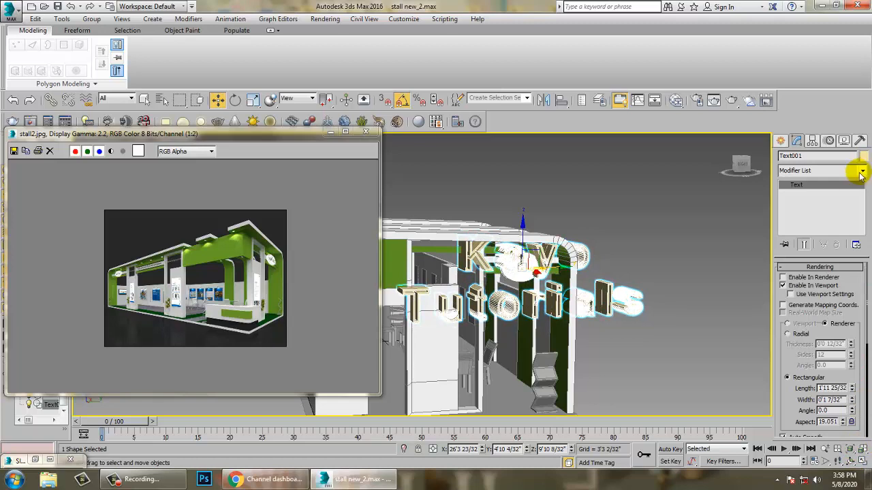
Step: Add an Extrude modifier to the sign text with an amount of 0'11 25/32"
{"action": "left_click", "coordinate": [860, 172]}
{"action": "type", "text": "ex"}
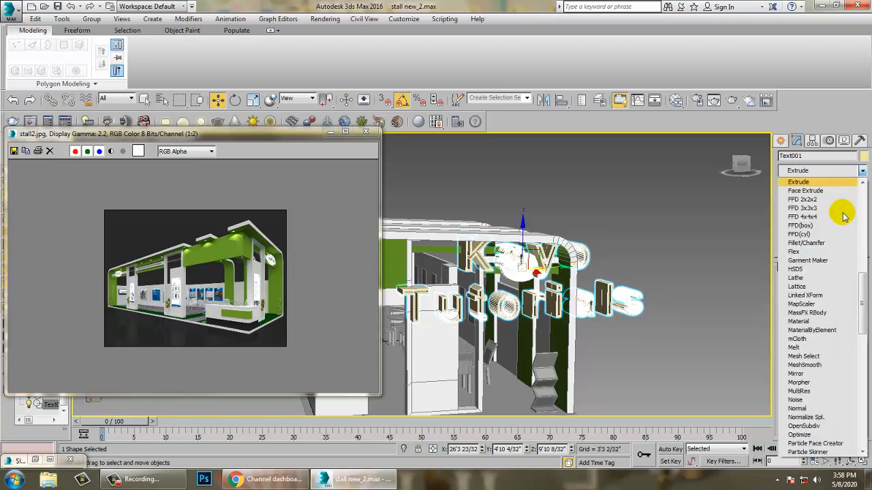
{"action": "left_click", "coordinate": [841, 182]}
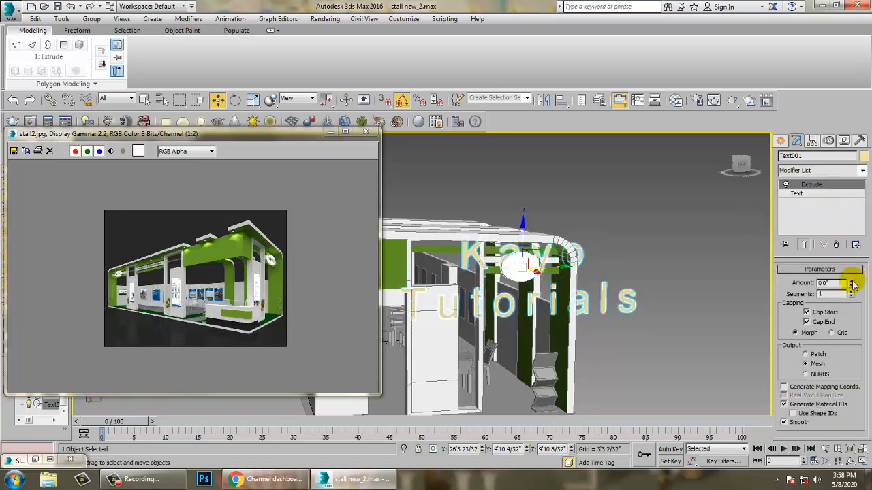
{"action": "left_click_drag", "start_coordinate": [850, 285], "coordinate": [841, 246]}
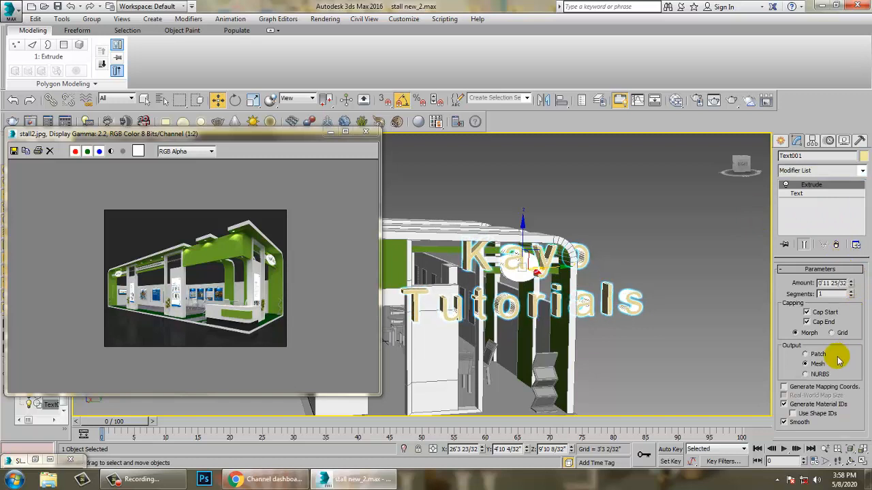
Step: Tighten the kerning of the base Text object to 0'2 14/32"
{"action": "left_click", "coordinate": [797, 194]}
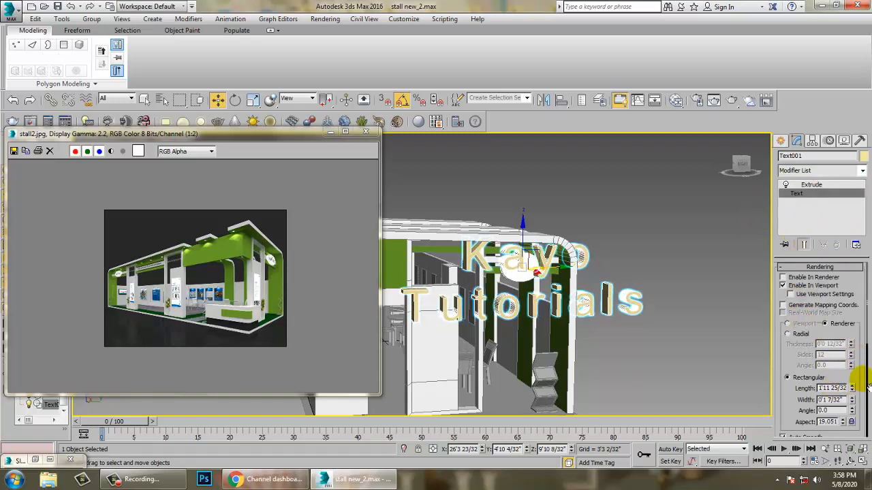
{"action": "scroll", "coordinate": [838, 361], "scroll_direction": "down", "scroll_amount": 5}
{"action": "left_click_drag", "start_coordinate": [849, 358], "coordinate": [849, 389]}
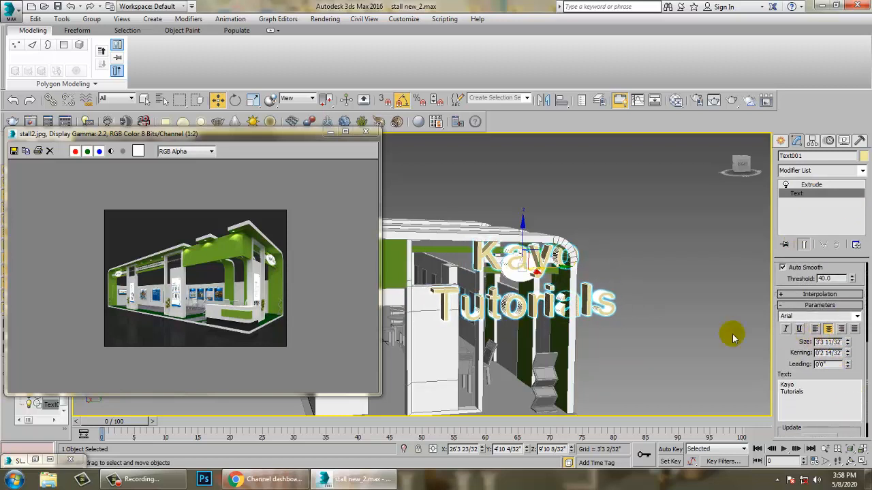
Step: Scale the extruded sign text down uniformly to about 17.6 percent so it fits the side round sign disc
{"action": "key", "text": "r"}
{"action": "left_click_drag", "start_coordinate": [528, 269], "coordinate": [609, 71]}
{"action": "key", "text": "z"}
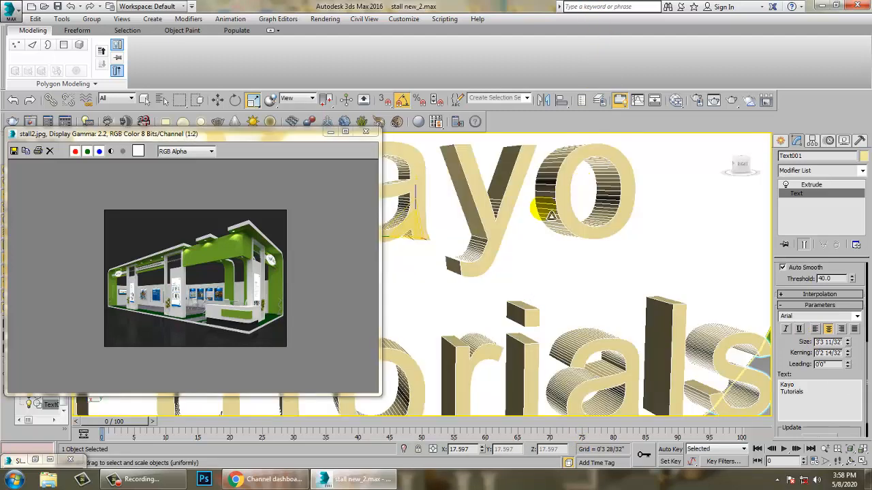
{"action": "scroll", "coordinate": [550, 215], "scroll_direction": "down", "scroll_amount": 5}
Step: Move the sign text onto the side disc's face and centre it at about X 26'2 18/32", Y 4'8 31/32", Z 10'1 18/32"
{"action": "key", "text": "w"}
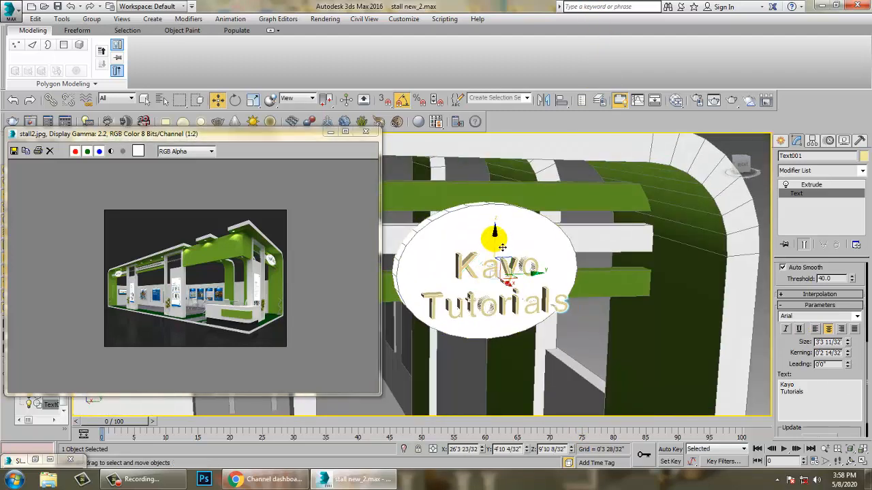
{"action": "middle_click_drag", "start_coordinate": [508, 261], "coordinate": [484, 285], "text": "alt"}
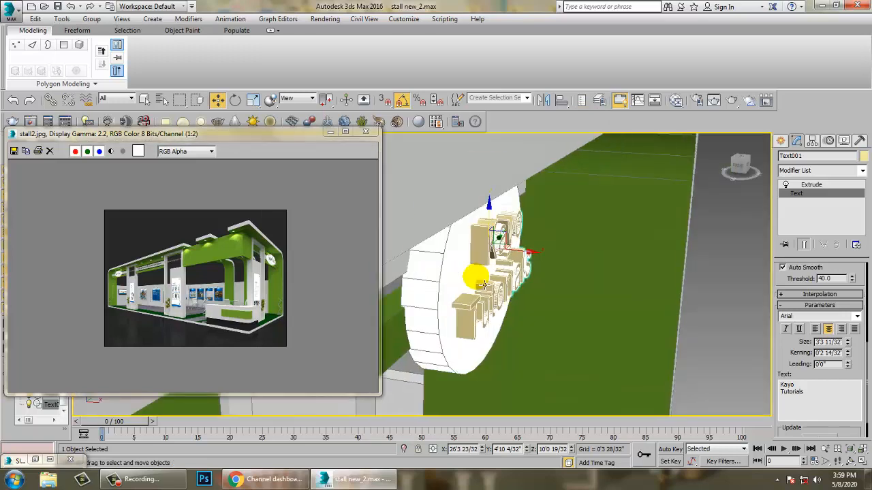
{"action": "scroll", "coordinate": [483, 284], "scroll_direction": "up", "scroll_amount": 4}
{"action": "middle_click_drag", "start_coordinate": [559, 212], "coordinate": [524, 218], "text": "alt"}
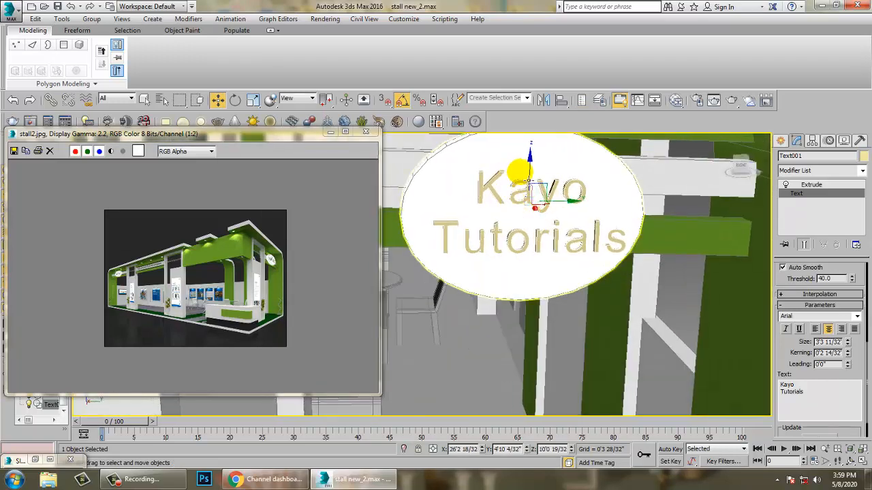
{"action": "left_click", "coordinate": [522, 164]}
{"action": "left_click", "coordinate": [530, 170]}
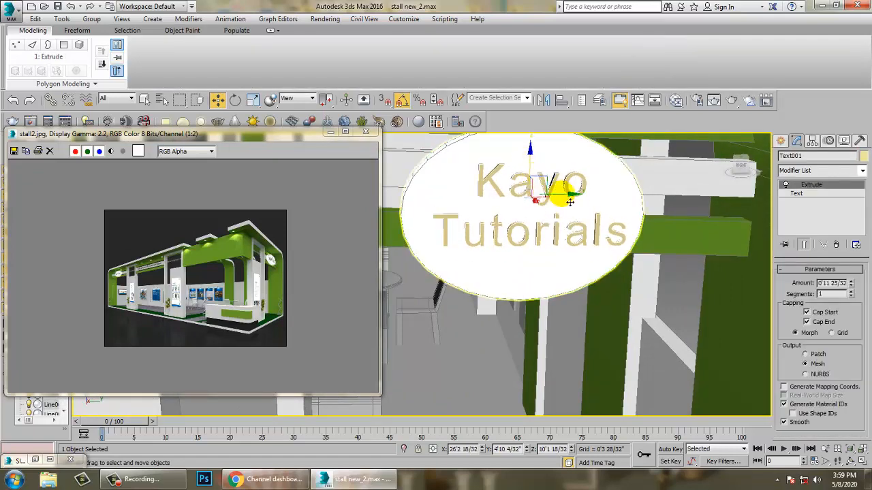
{"action": "middle_click_drag", "start_coordinate": [560, 190], "coordinate": [575, 221], "text": "alt"}
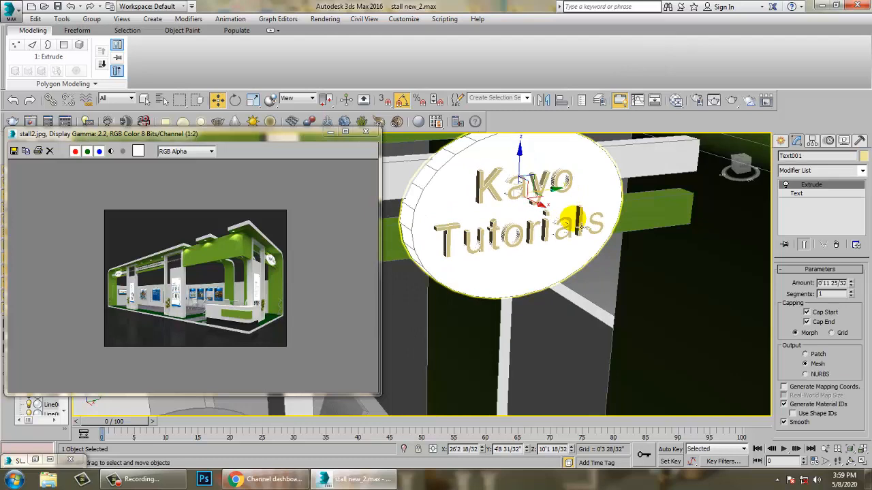
Step: Create a VRayMtl with a black diffuse colour and assign it to the sign text
{"action": "key", "text": "m"}
{"action": "scroll", "coordinate": [296, 370], "scroll_direction": "up", "scroll_amount": 2}
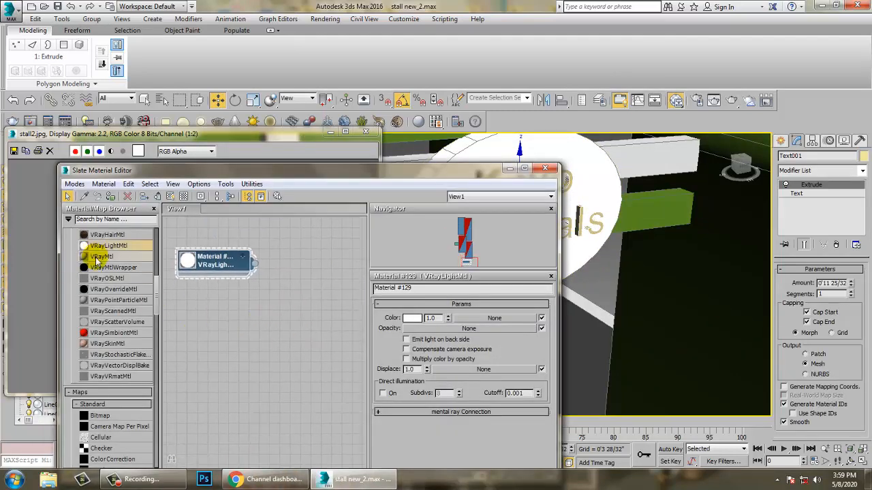
{"action": "left_click_drag", "start_coordinate": [288, 278], "coordinate": [289, 271]}
{"action": "double_click", "coordinate": [298, 276]}
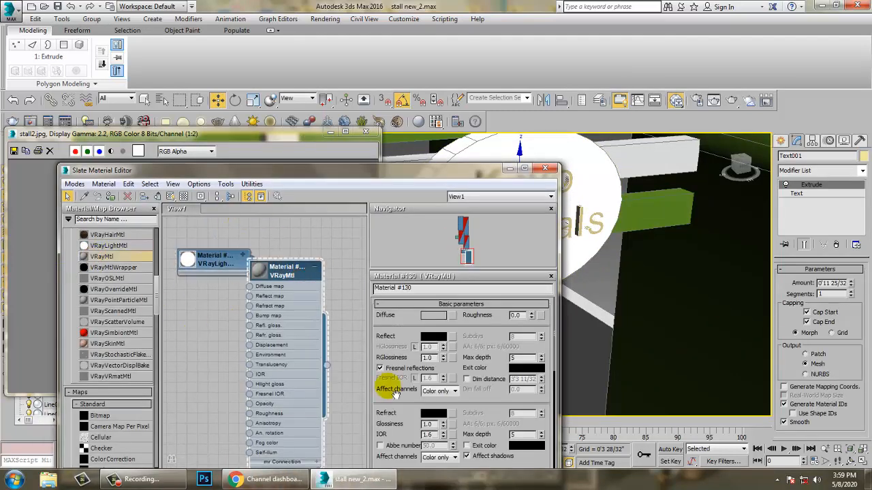
{"action": "left_click", "coordinate": [440, 316]}
{"action": "left_click_drag", "start_coordinate": [319, 113], "coordinate": [320, 71]}
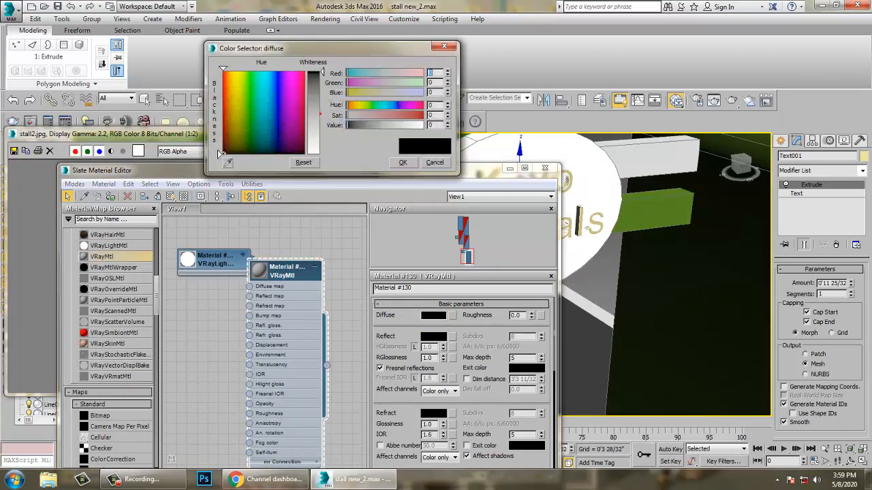
{"action": "left_click", "coordinate": [402, 163]}
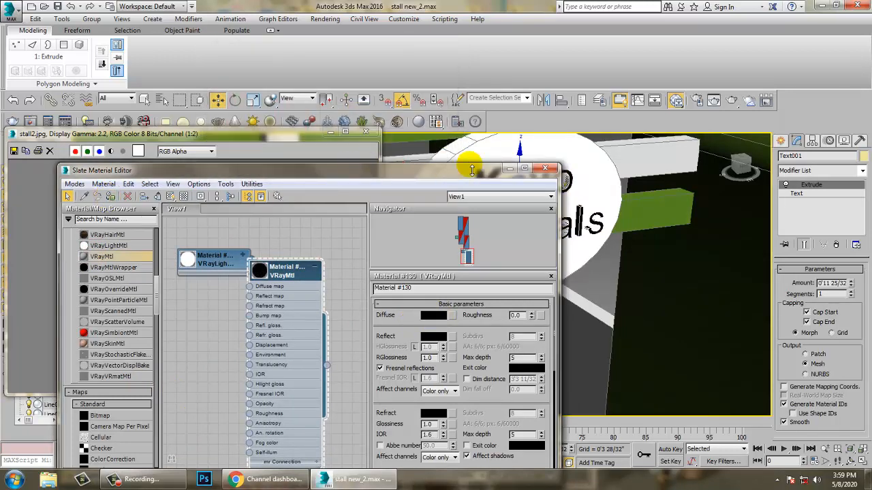
Step: Set the black VRayMtl's reflection colour to grey value 87 and put the material editor away
{"action": "left_click", "coordinate": [433, 336]}
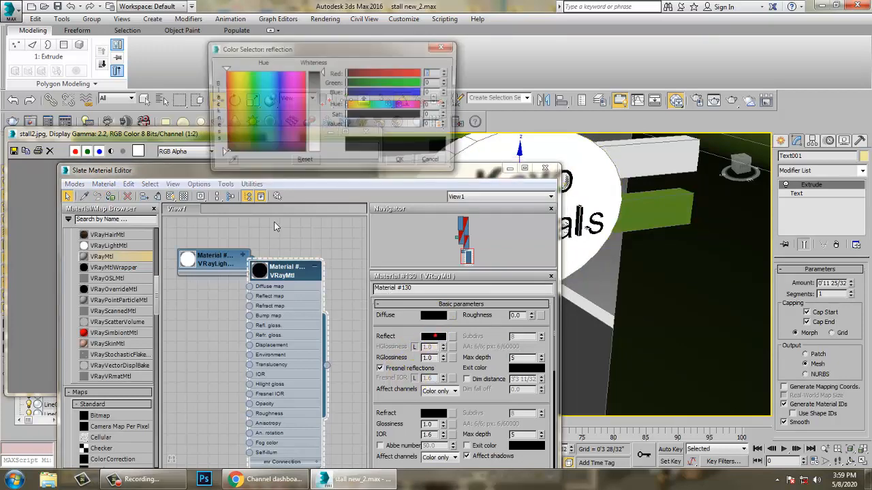
{"action": "mouse_move", "coordinate": [320, 73]}
{"action": "left_mouse_down"}
{"action": "mouse_move", "coordinate": [322, 110]}
{"action": "mouse_move", "coordinate": [322, 101]}
{"action": "left_mouse_up"}
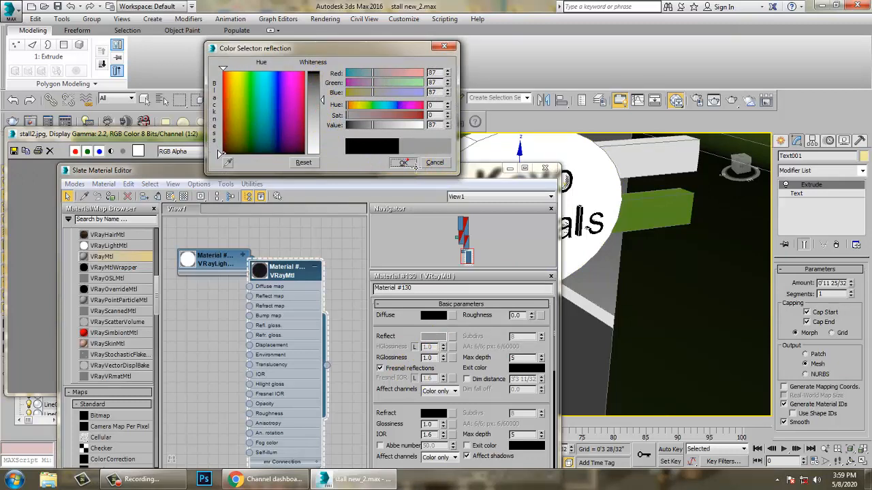
{"action": "left_click", "coordinate": [411, 165]}
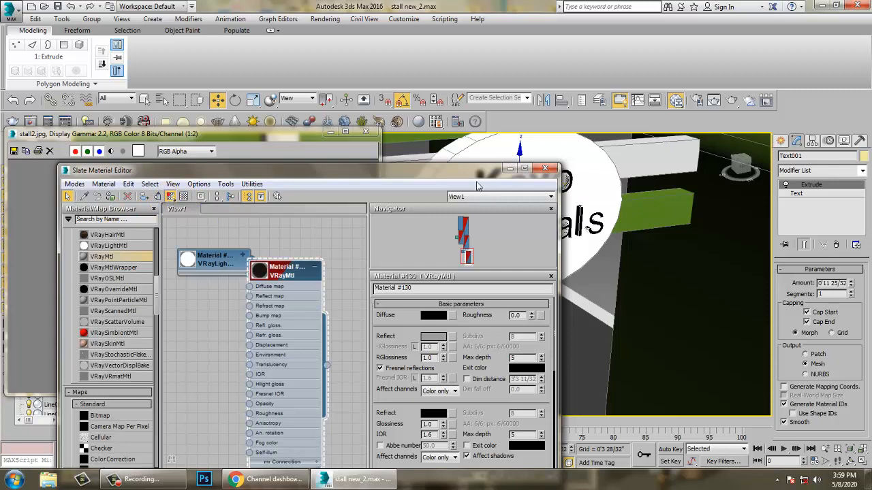
{"action": "left_click", "coordinate": [500, 162]}
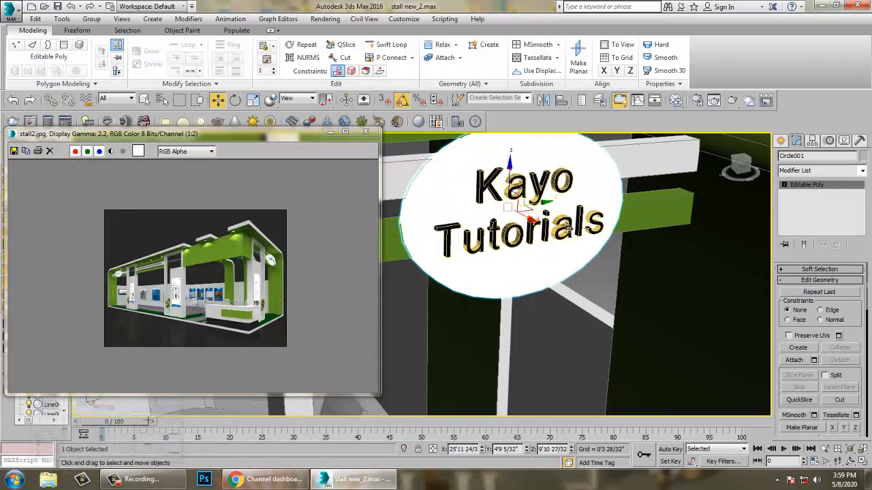
Step: Clone the black sign text as one Copy, offset across the stall towards the reception counter
{"action": "left_click", "coordinate": [560, 222]}
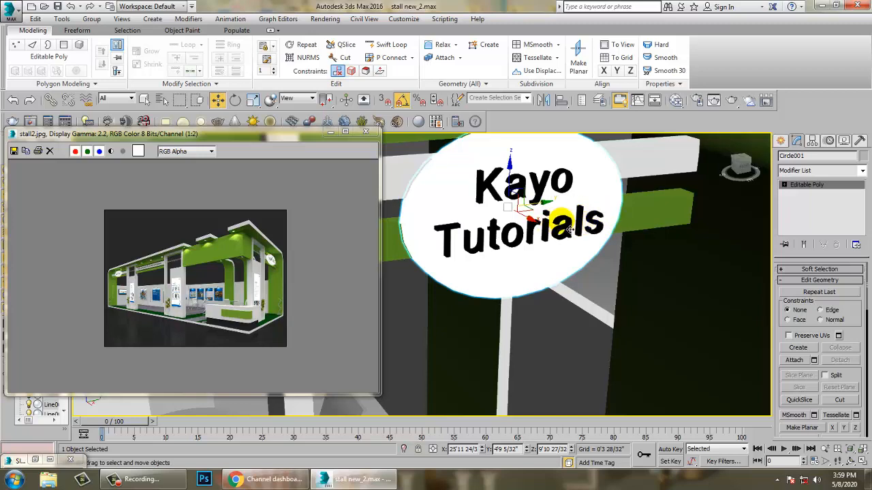
{"action": "left_click", "coordinate": [569, 229]}
{"action": "scroll", "coordinate": [613, 238], "scroll_direction": "down", "scroll_amount": 10}
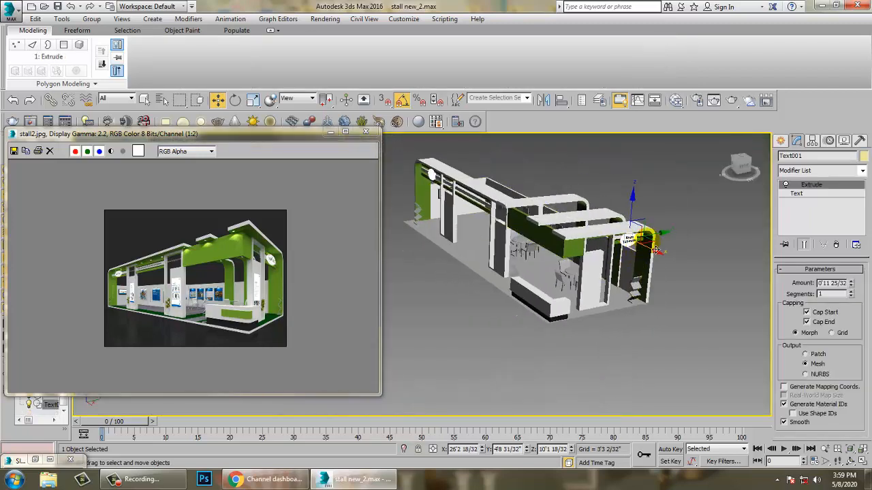
{"action": "left_click_drag", "start_coordinate": [655, 251], "coordinate": [550, 276], "text": "shift"}
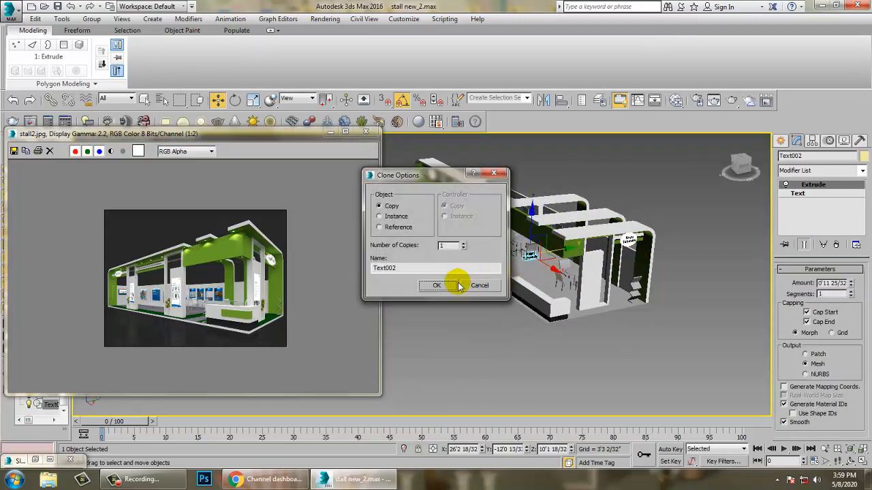
{"action": "left_click", "coordinate": [455, 286]}
Step: Rotate the text copy to face the stall's long front side and move it to the round sign at the far end
{"action": "key", "text": "e"}
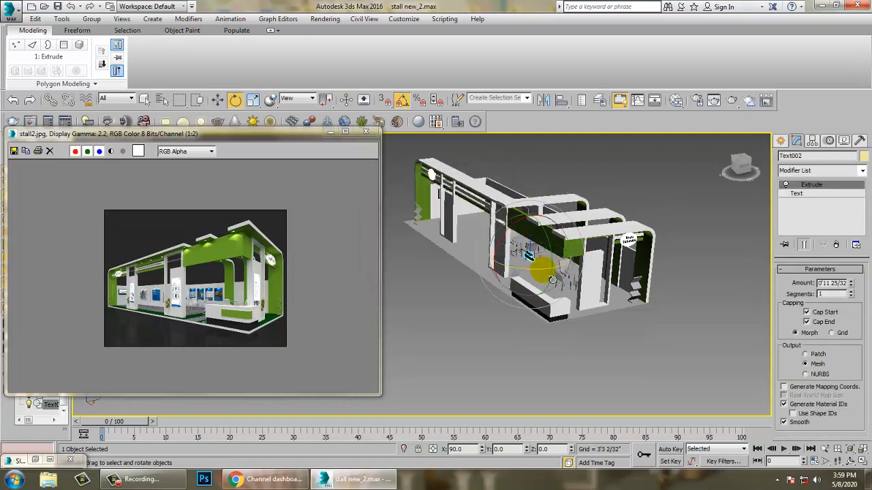
{"action": "key", "text": "w"}
{"action": "left_click_drag", "start_coordinate": [552, 279], "coordinate": [466, 190]}
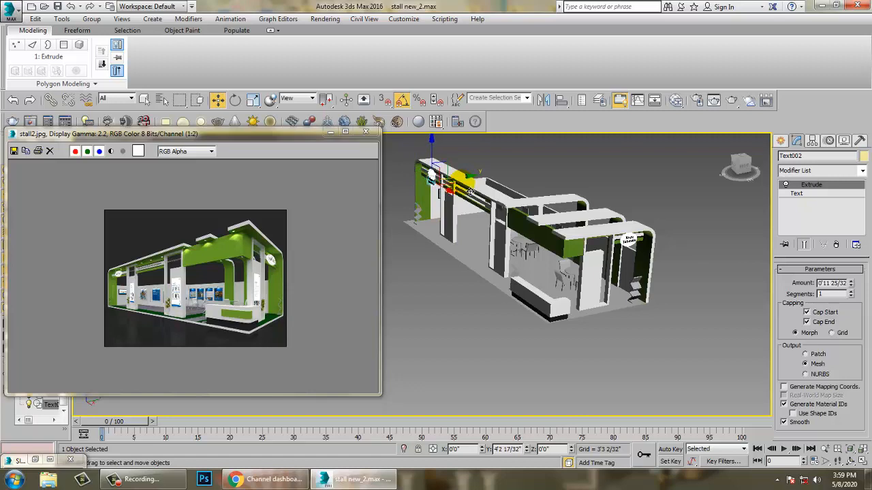
{"action": "key", "text": "z"}
{"action": "scroll", "coordinate": [540, 223], "scroll_direction": "down", "scroll_amount": 5}
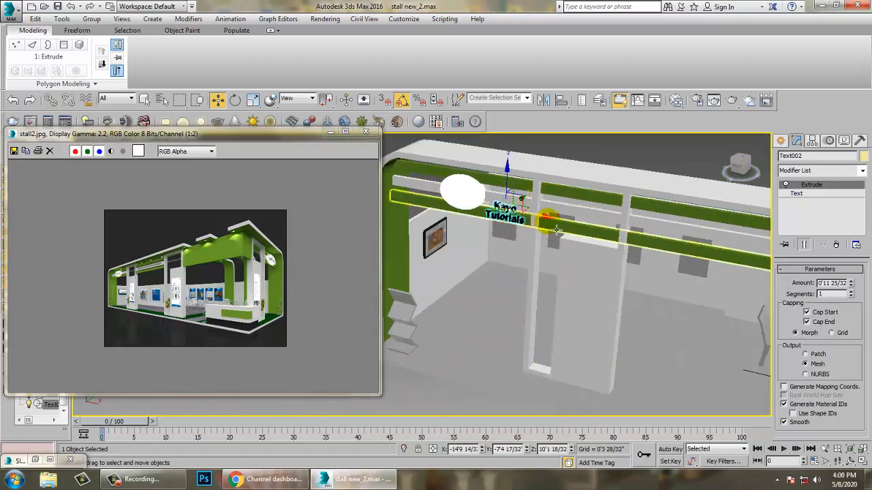
{"action": "left_click_drag", "start_coordinate": [541, 222], "coordinate": [484, 203]}
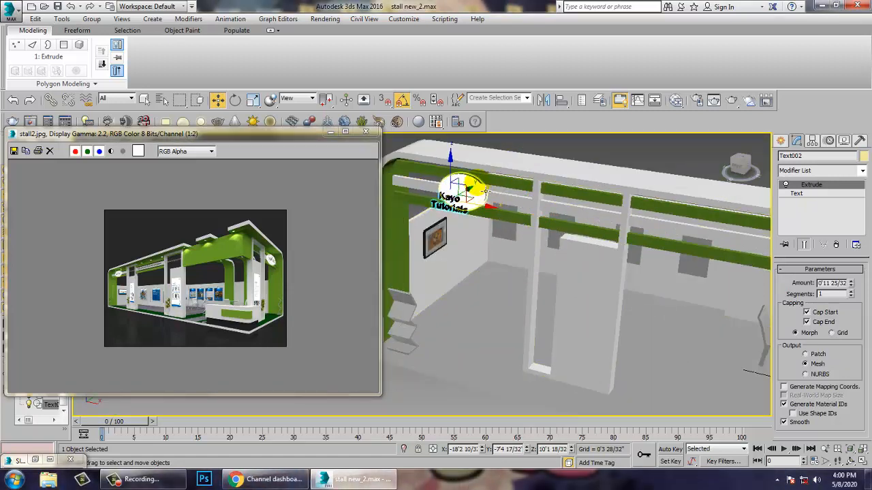
Step: Bring the text copy close to the far disc and centre it, raising it to about Z 10'6 15/32"
{"action": "middle_click_drag", "start_coordinate": [467, 187], "coordinate": [493, 214], "text": "alt"}
{"action": "left_click_drag", "start_coordinate": [487, 201], "coordinate": [498, 198]}
{"action": "key", "text": "z"}
{"action": "scroll", "coordinate": [493, 228], "scroll_direction": "down", "scroll_amount": 4}
{"action": "middle_click_drag", "start_coordinate": [492, 228], "coordinate": [517, 203], "text": "alt"}
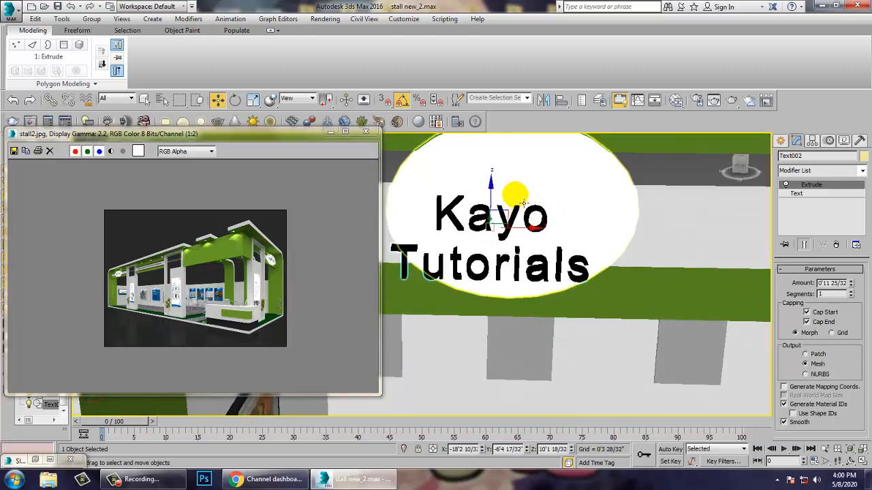
{"action": "left_click_drag", "start_coordinate": [499, 198], "coordinate": [499, 163]}
Step: Adjust the text copy's depth against the far disc's face to about Y -6'3 27/32"
{"action": "middle_click_drag", "start_coordinate": [527, 201], "coordinate": [516, 281], "text": "alt"}
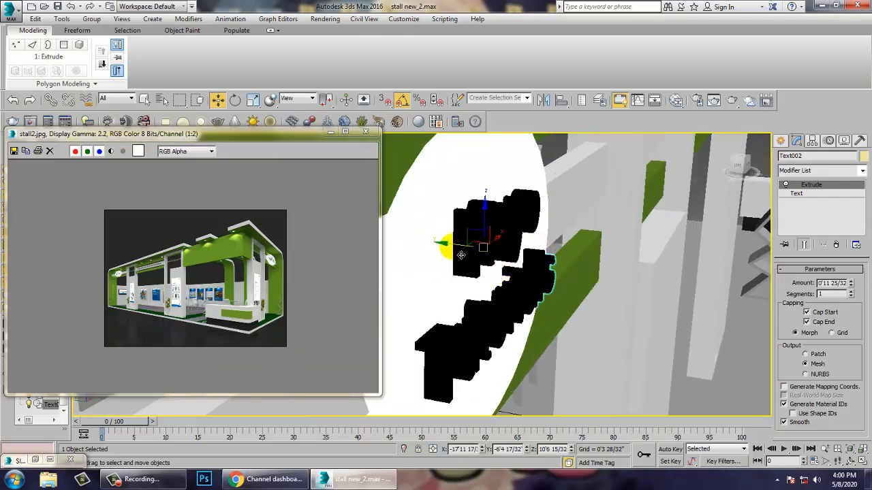
{"action": "left_click_drag", "start_coordinate": [453, 254], "coordinate": [444, 256]}
{"action": "middle_click_drag", "start_coordinate": [437, 248], "coordinate": [446, 226], "text": "alt"}
{"action": "scroll", "coordinate": [475, 224], "scroll_direction": "down", "scroll_amount": 6}
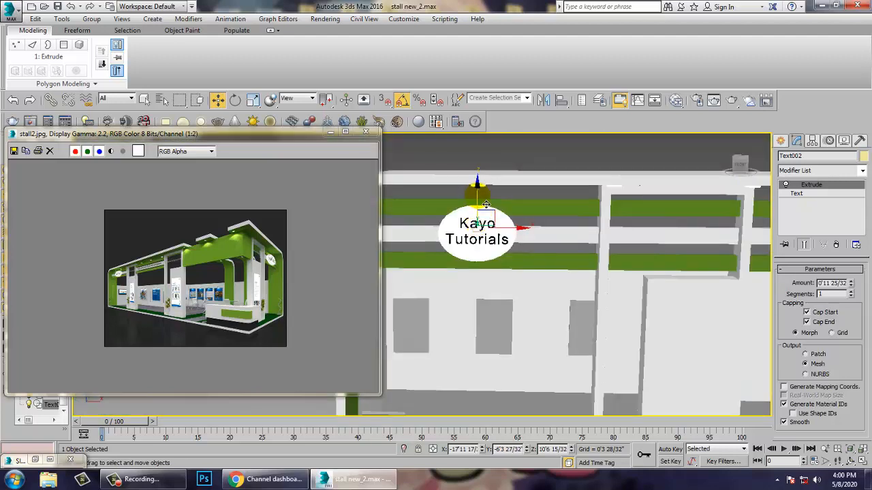
Step: Fine-tune the text copy's horizontal and vertical centring on the far disc, ending at about Z 10'7 5/32"
{"action": "scroll", "coordinate": [492, 214], "scroll_direction": "up", "scroll_amount": 8}
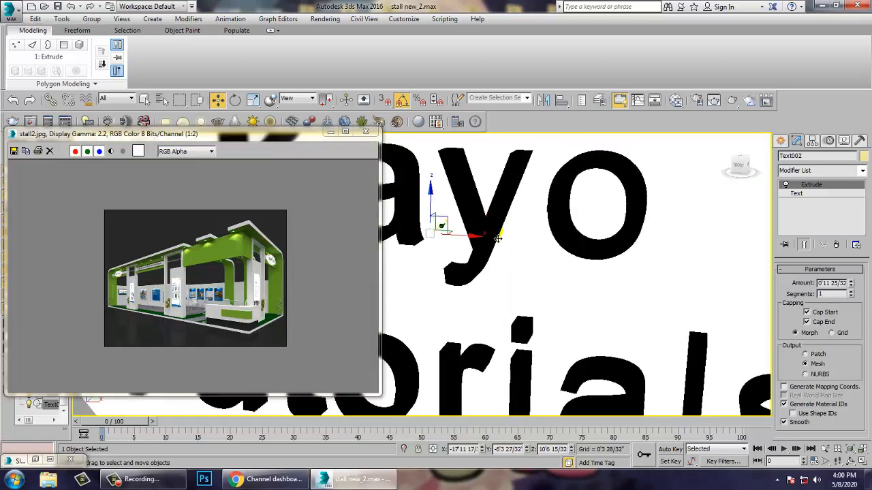
{"action": "scroll", "coordinate": [498, 238], "scroll_direction": "down", "scroll_amount": 4}
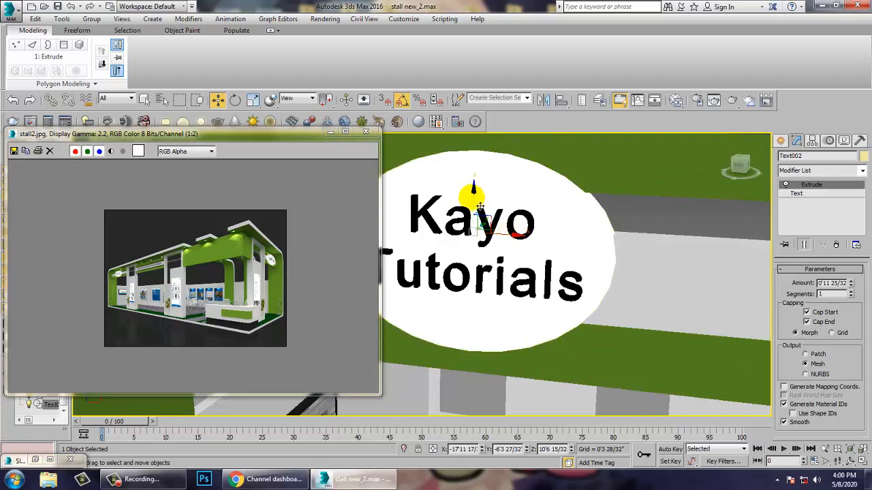
{"action": "left_click_drag", "start_coordinate": [519, 240], "coordinate": [518, 231]}
{"action": "left_click_drag", "start_coordinate": [511, 231], "coordinate": [508, 231]}
{"action": "left_click_drag", "start_coordinate": [480, 190], "coordinate": [480, 196]}
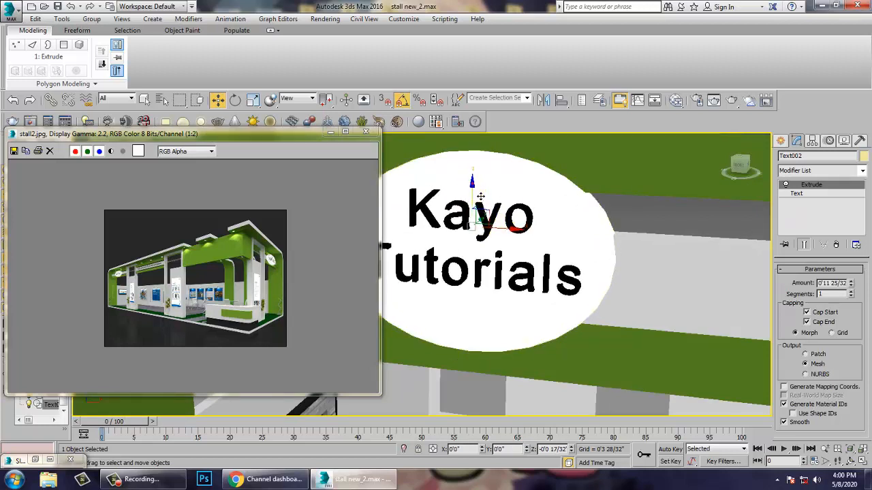
{"action": "scroll", "coordinate": [541, 239], "scroll_direction": "down", "scroll_amount": 8}
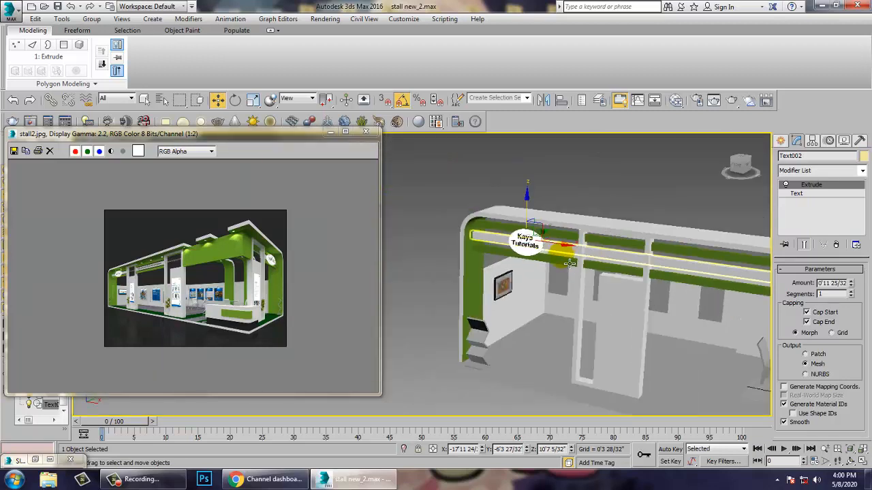
Step: Select the stall's floor plane and create a new VRayMtl material for it in the material editor
{"action": "scroll", "coordinate": [583, 297], "scroll_direction": "up", "scroll_amount": 3}
{"action": "middle_click_drag", "start_coordinate": [584, 297], "coordinate": [545, 260], "text": "alt"}
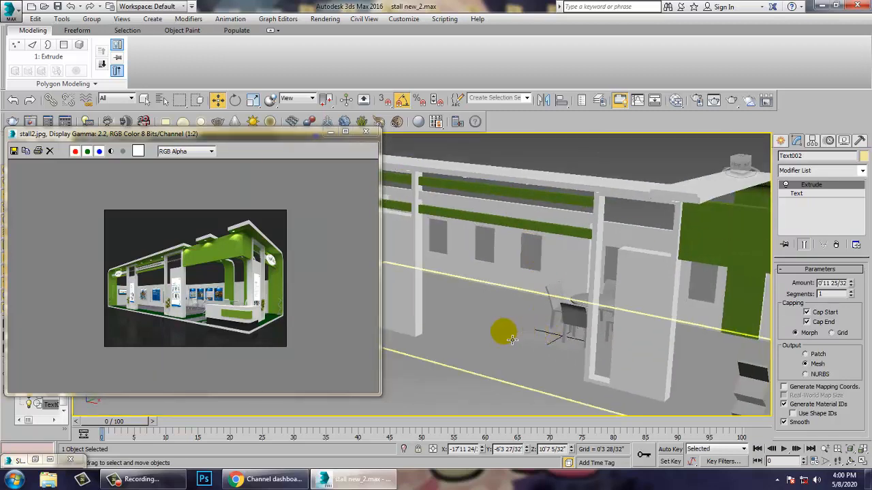
{"action": "left_click", "coordinate": [504, 334]}
{"action": "middle_click_drag", "start_coordinate": [542, 327], "coordinate": [443, 276], "text": "alt"}
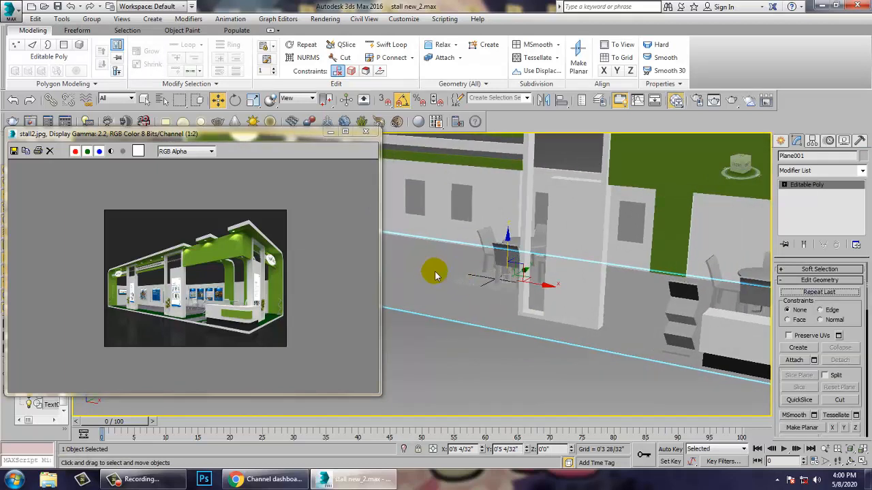
{"action": "key", "text": "m"}
{"action": "middle_click_drag", "start_coordinate": [272, 375], "coordinate": [236, 283]}
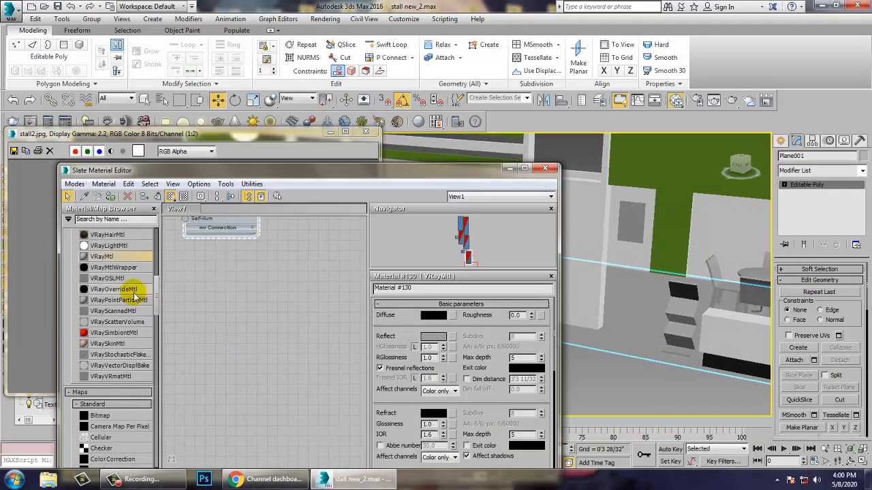
{"action": "left_click_drag", "start_coordinate": [294, 298], "coordinate": [287, 287]}
{"action": "double_click", "coordinate": [289, 291]}
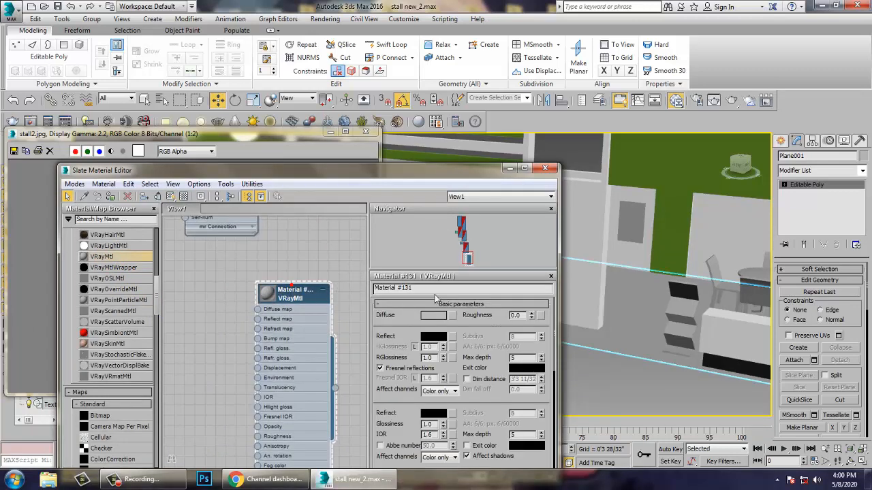
Step: Add a Bitmap map to the new material's diffuse channel and browse to the "Interior new" folder on the Desktop
{"action": "left_click", "coordinate": [452, 316]}
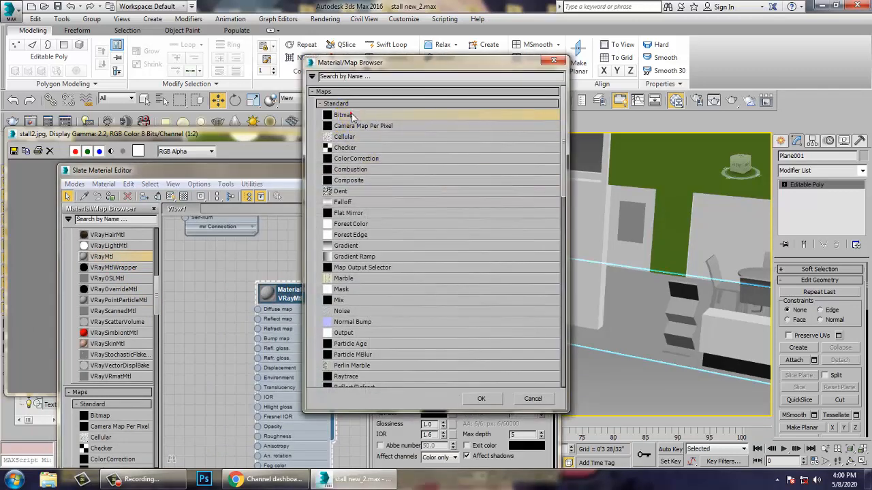
{"action": "double_click", "coordinate": [350, 116]}
{"action": "left_click", "coordinate": [38, 103]}
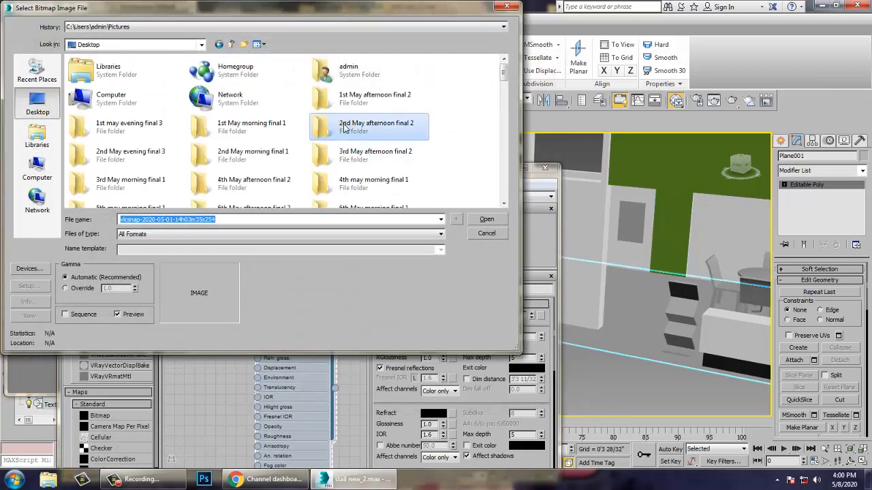
{"action": "scroll", "coordinate": [343, 128], "scroll_direction": "down", "scroll_amount": 5}
{"action": "double_click", "coordinate": [356, 68]}
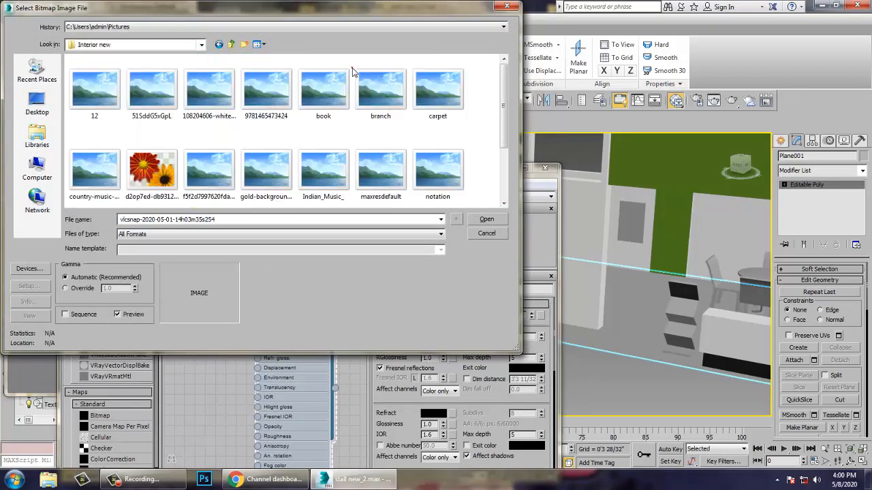
Step: Preview the folder's images and load the light wood plank image OIP as the diffuse bitmap
{"action": "left_click", "coordinate": [100, 95]}
{"action": "key", "text": "Right"}
{"action": "key", "text": "Right"}
{"action": "key", "text": "Right"}
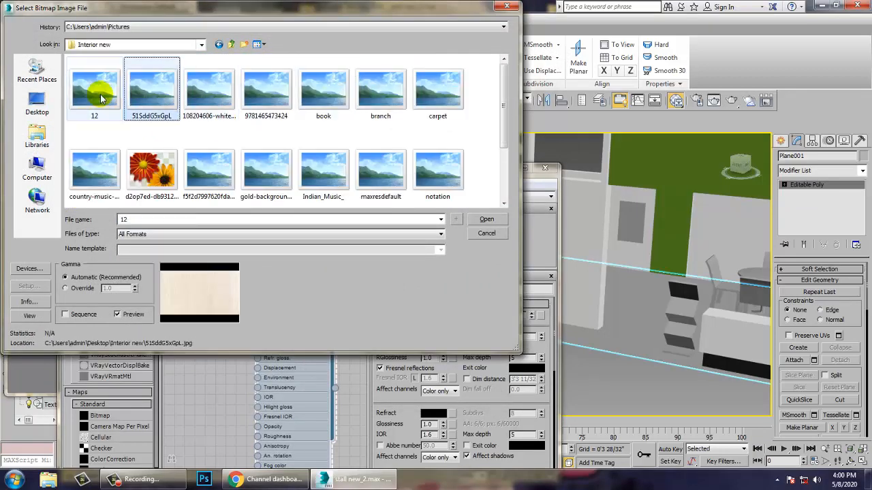
{"action": "key", "text": "Right"}
{"action": "key", "text": "Right"}
{"action": "key", "text": "Right"}
{"action": "key", "text": "Down"}
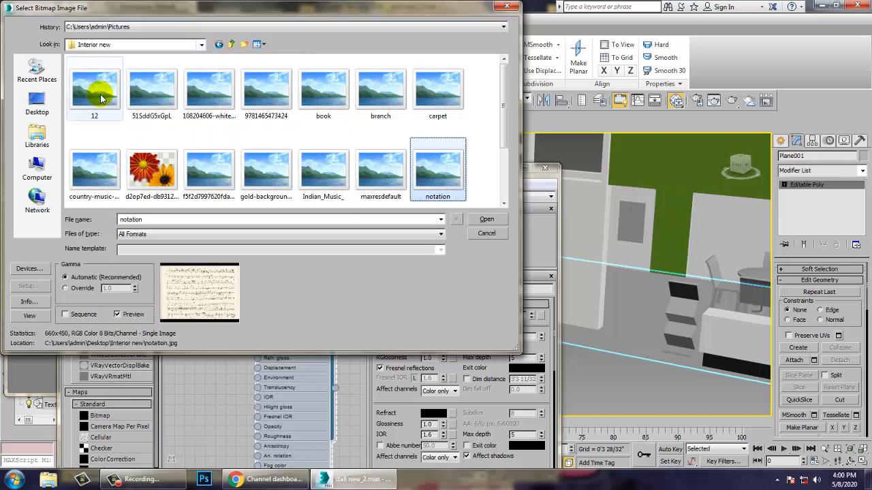
{"action": "key", "text": "Left"}
{"action": "key", "text": "Left"}
{"action": "key", "text": "Left"}
{"action": "key", "text": "Left"}
{"action": "key", "text": "Left"}
{"action": "key", "text": "Left"}
{"action": "key", "text": "Down"}
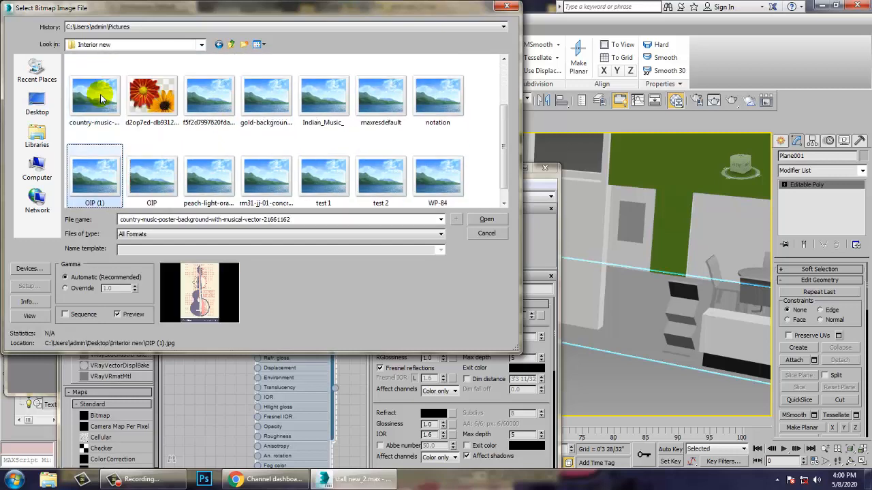
{"action": "key", "text": "Right"}
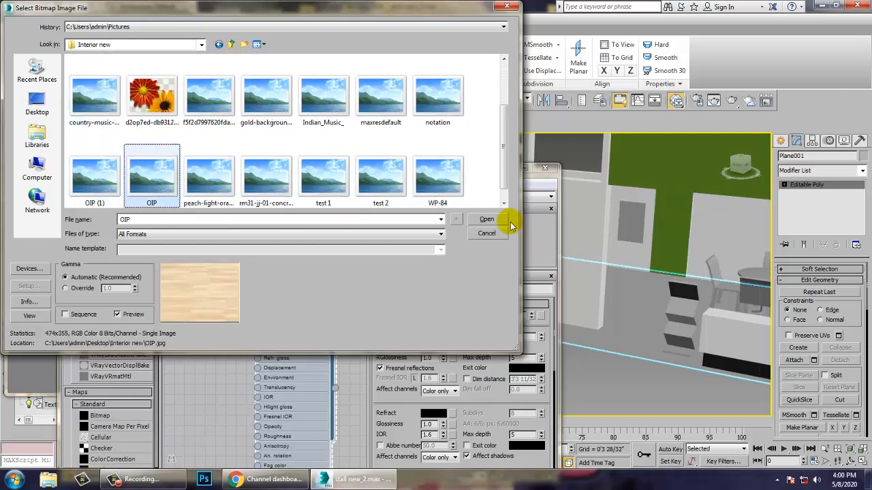
{"action": "left_click", "coordinate": [486, 219]}
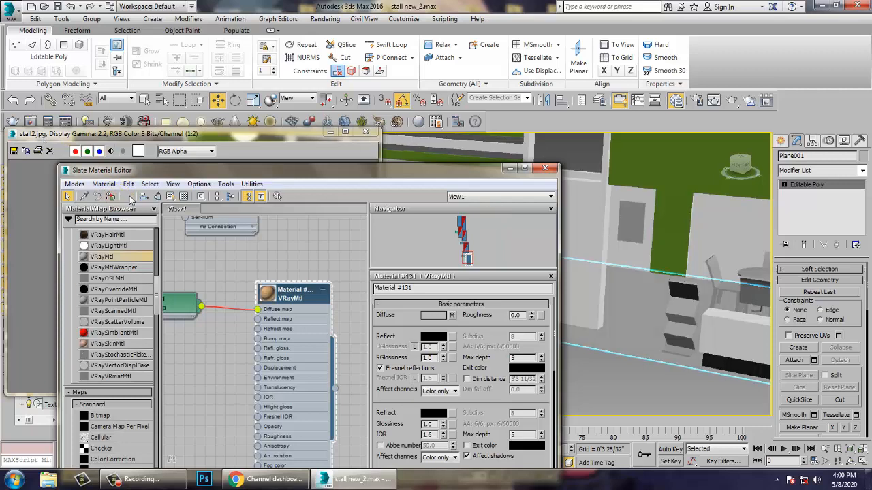
Step: Show the wood material on the floor plane in the viewport, minimise the material editor and deselect the floor
{"action": "left_click", "coordinate": [171, 196]}
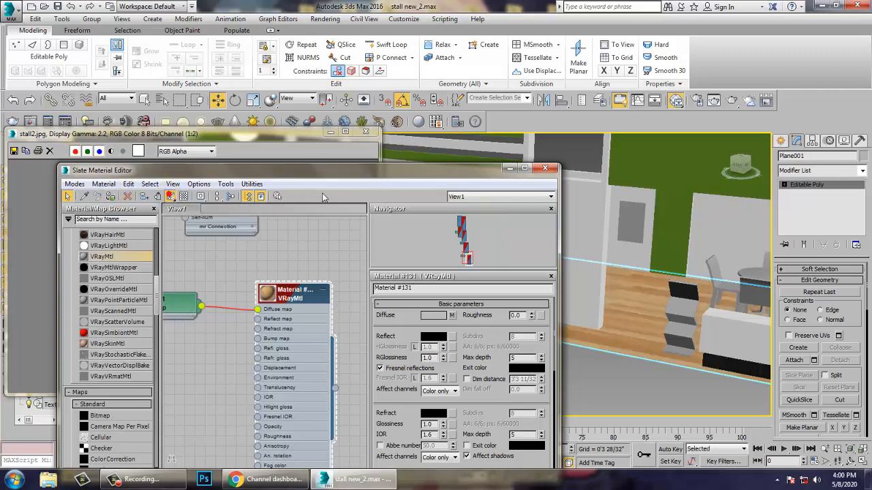
{"action": "middle_click_drag", "start_coordinate": [624, 345], "coordinate": [758, 333], "text": "alt"}
{"action": "left_click", "coordinate": [510, 169]}
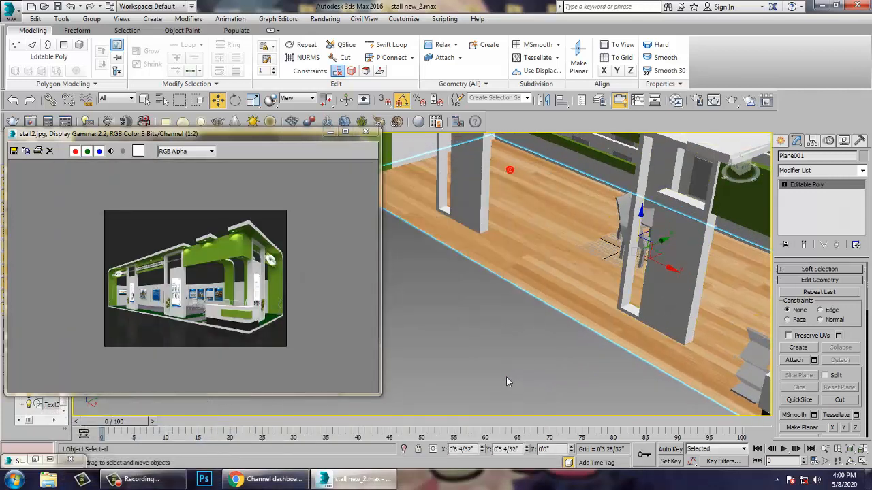
{"action": "left_click", "coordinate": [506, 377]}
Step: Select all tabletop polygons of the round table behind the reception counter
{"action": "middle_click_drag", "start_coordinate": [506, 378], "coordinate": [624, 312], "text": "alt"}
{"action": "scroll", "coordinate": [565, 286], "scroll_direction": "down", "scroll_amount": 2}
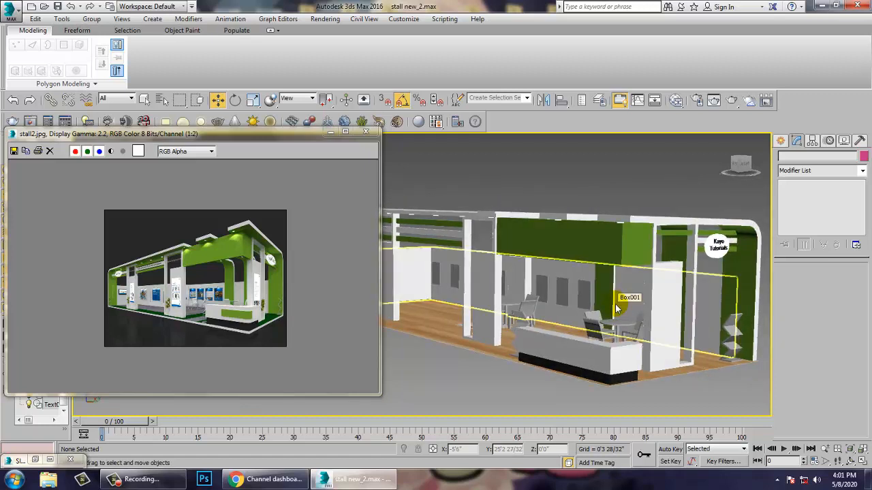
{"action": "middle_click_drag", "start_coordinate": [681, 286], "coordinate": [606, 301], "text": "alt"}
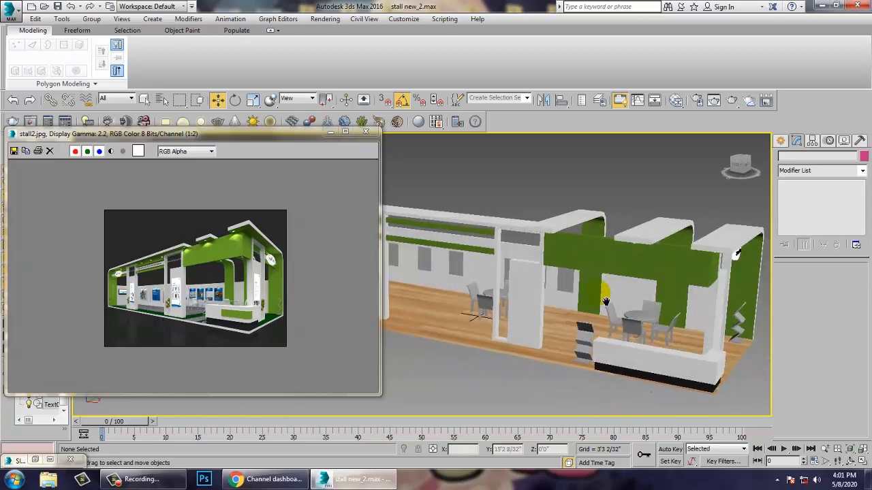
{"action": "scroll", "coordinate": [599, 303], "scroll_direction": "up", "scroll_amount": 10}
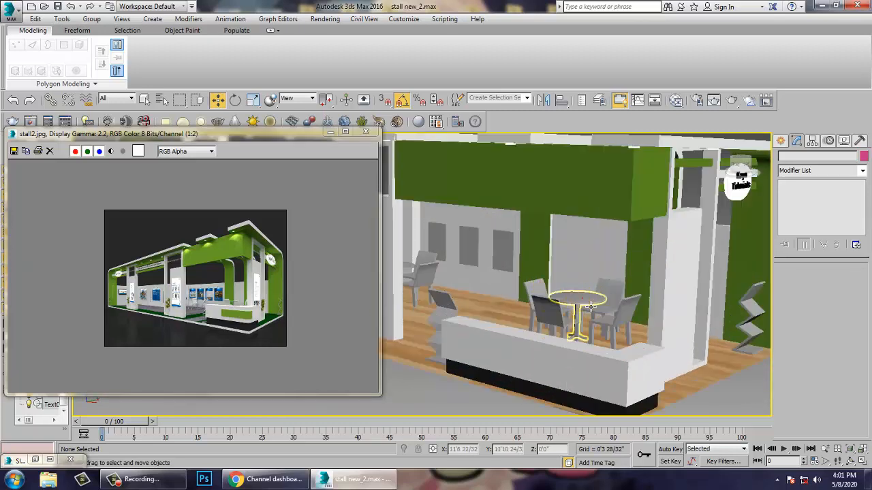
{"action": "left_click", "coordinate": [589, 307]}
{"action": "scroll", "coordinate": [591, 307], "scroll_direction": "up", "scroll_amount": 8}
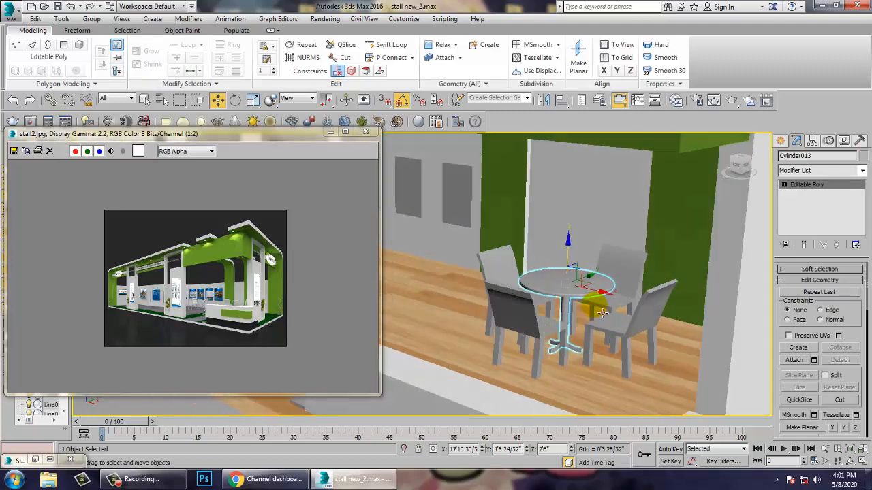
{"action": "left_click", "coordinate": [784, 186]}
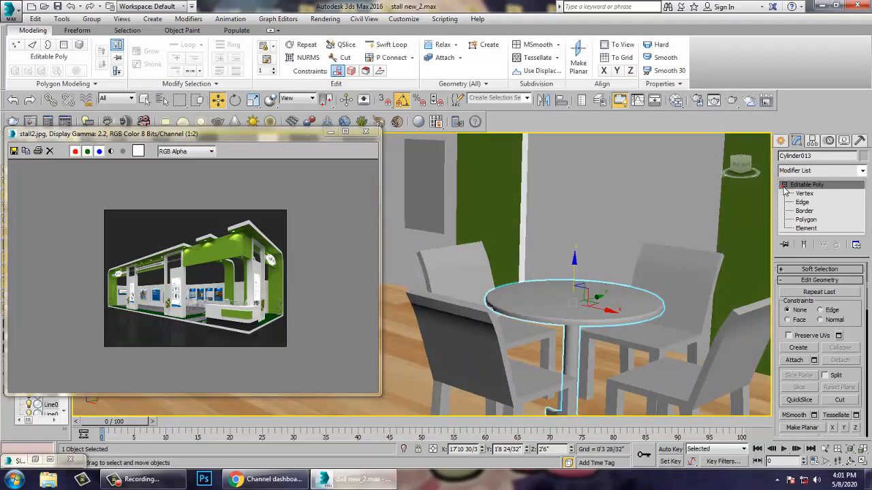
{"action": "left_click", "coordinate": [809, 220]}
{"action": "middle_click_drag", "start_coordinate": [569, 300], "coordinate": [553, 294], "text": "alt"}
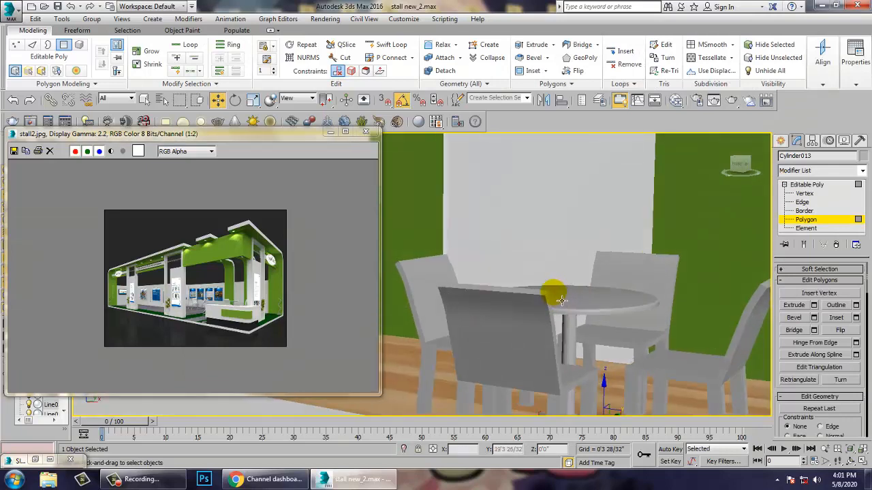
{"action": "left_click_drag", "start_coordinate": [467, 237], "coordinate": [760, 350]}
{"action": "middle_click_drag", "start_coordinate": [633, 340], "coordinate": [597, 328], "text": "alt"}
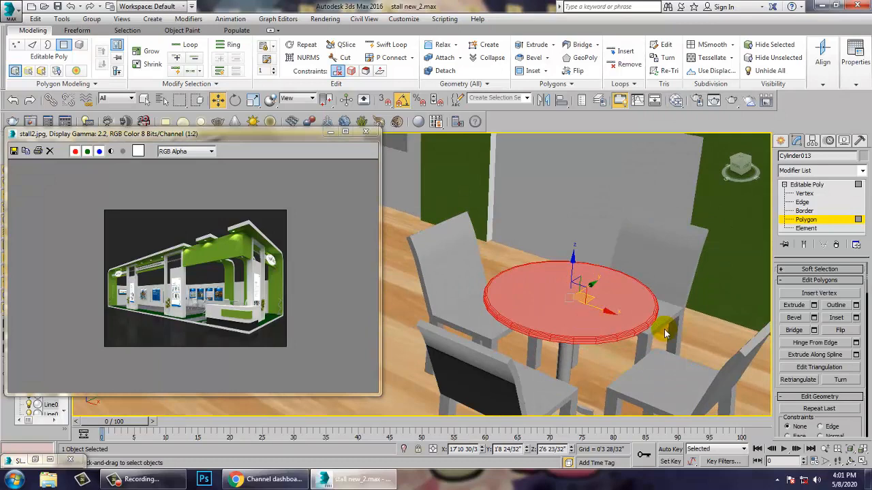
Step: Create a VRayMtl with a light grey refraction colour of 206 and assign it to the selected tabletop as glass
{"action": "key", "text": "m"}
{"action": "middle_click_drag", "start_coordinate": [253, 349], "coordinate": [230, 321]}
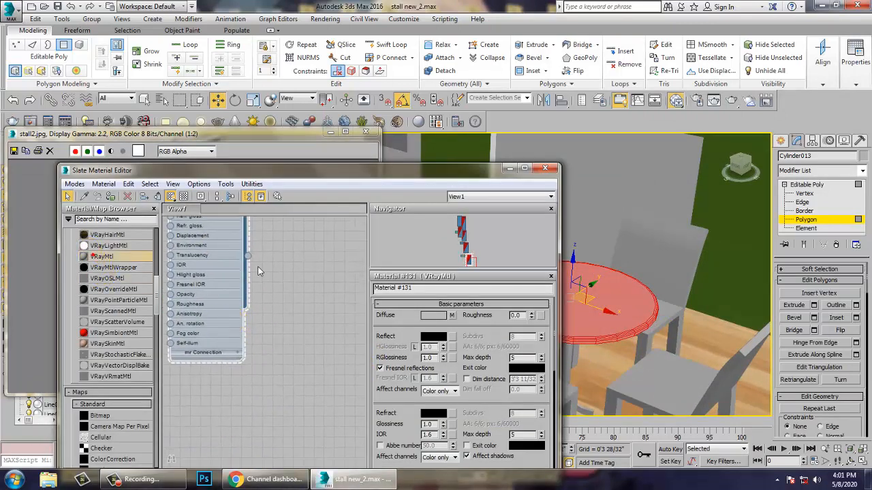
{"action": "left_click_drag", "start_coordinate": [258, 271], "coordinate": [315, 259]}
{"action": "double_click", "coordinate": [314, 262]}
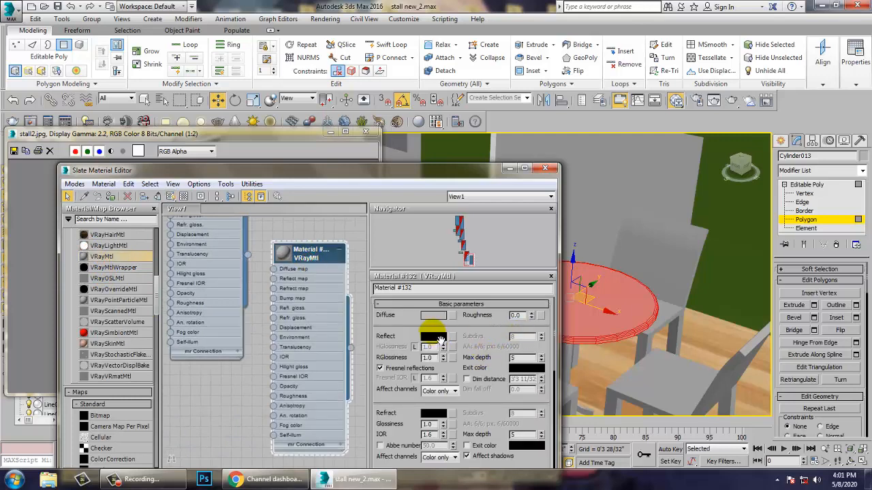
{"action": "left_click", "coordinate": [434, 413]}
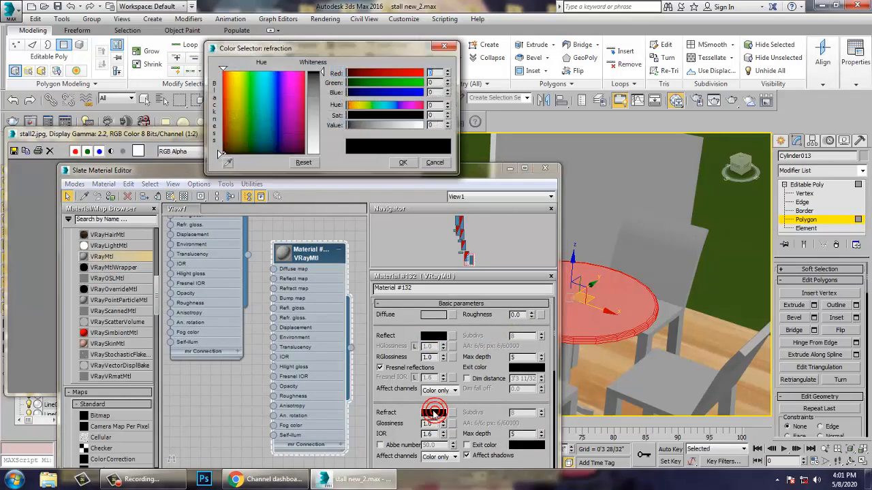
{"action": "left_click_drag", "start_coordinate": [320, 73], "coordinate": [321, 139]}
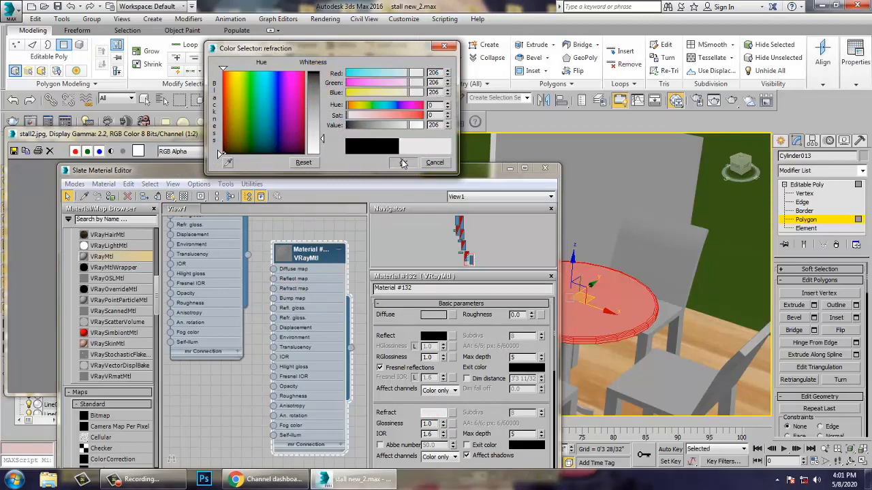
{"action": "left_click", "coordinate": [403, 163]}
{"action": "left_click", "coordinate": [113, 198]}
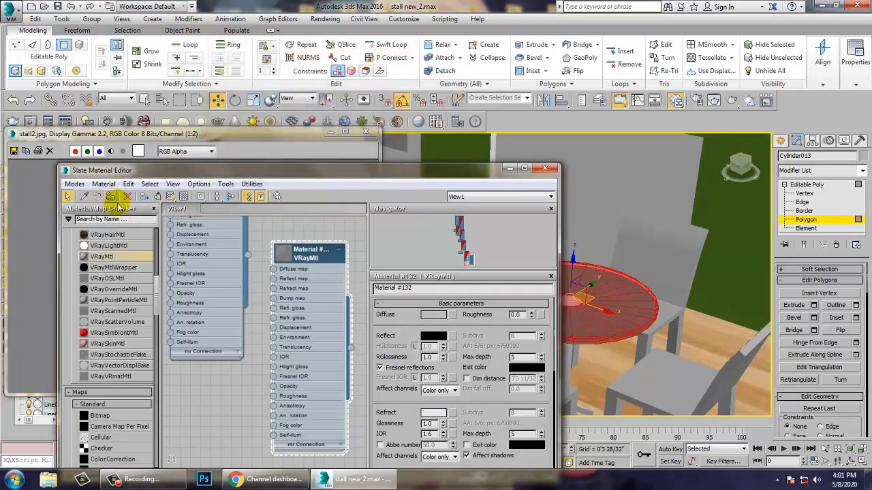
{"action": "left_click", "coordinate": [168, 196]}
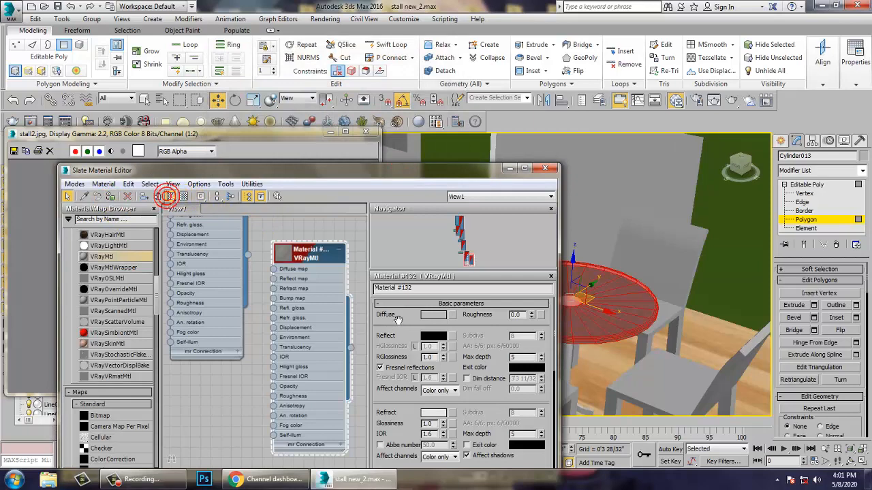
Step: Invert the polygon selection to the table's stem and base, and create another VRayMtl with an enlarged preview
{"action": "key", "text": "ctrl+i"}
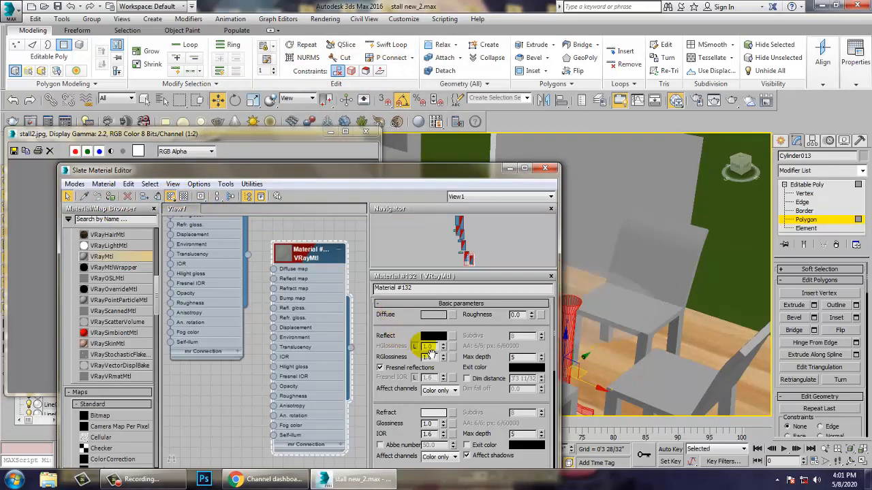
{"action": "middle_click_drag", "start_coordinate": [314, 407], "coordinate": [318, 307]}
{"action": "middle_click_drag", "start_coordinate": [297, 373], "coordinate": [305, 293]}
{"action": "left_click_drag", "start_coordinate": [106, 261], "coordinate": [205, 262]}
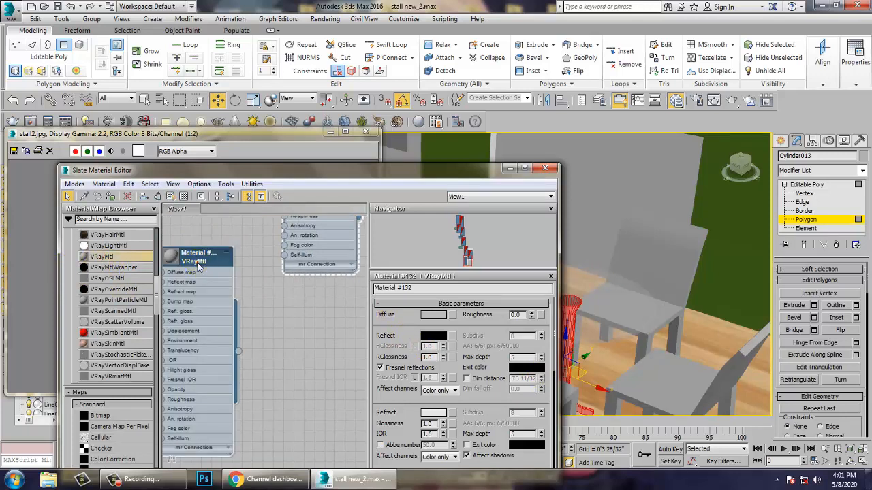
{"action": "double_click", "coordinate": [198, 257]}
{"action": "double_click", "coordinate": [175, 259]}
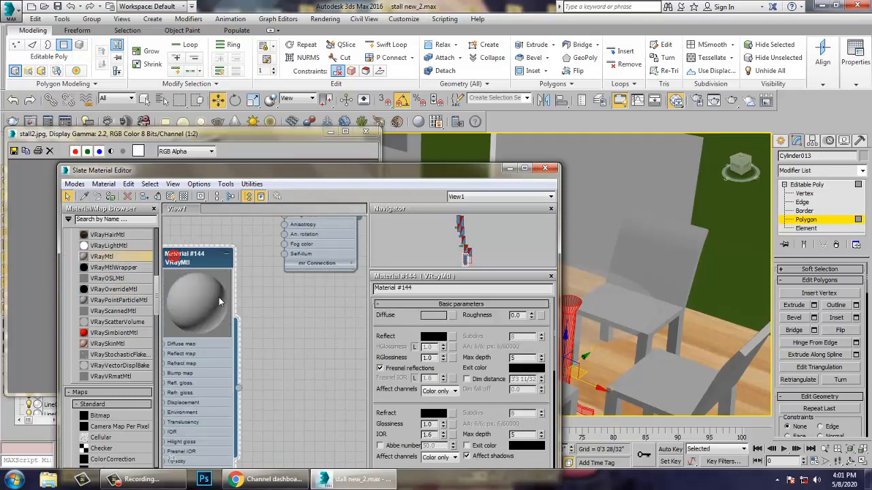
{"action": "left_click_drag", "start_coordinate": [200, 255], "coordinate": [219, 255]}
Step: Lighten the new material's reflection and diffuse colours to near white and assign it to the table's stem and base
{"action": "left_click", "coordinate": [441, 338]}
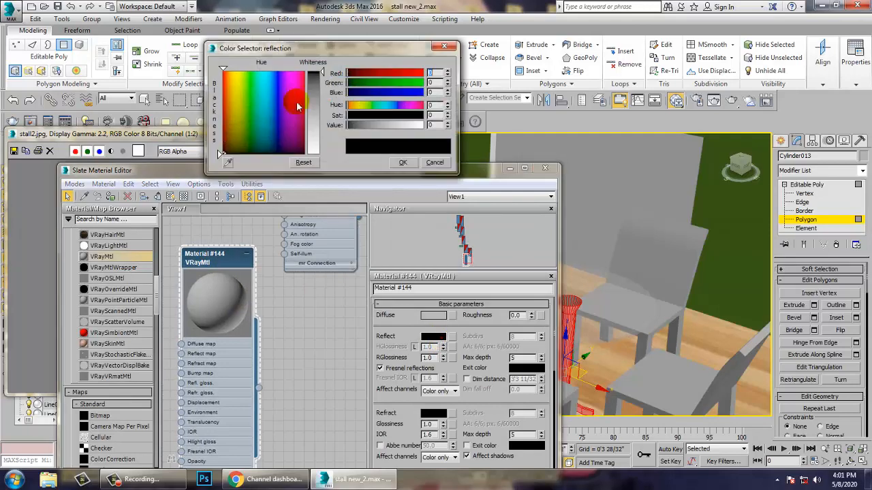
{"action": "left_click_drag", "start_coordinate": [314, 88], "coordinate": [321, 143]}
{"action": "left_click", "coordinate": [402, 162]}
{"action": "left_click", "coordinate": [434, 315]}
{"action": "left_click", "coordinate": [402, 162]}
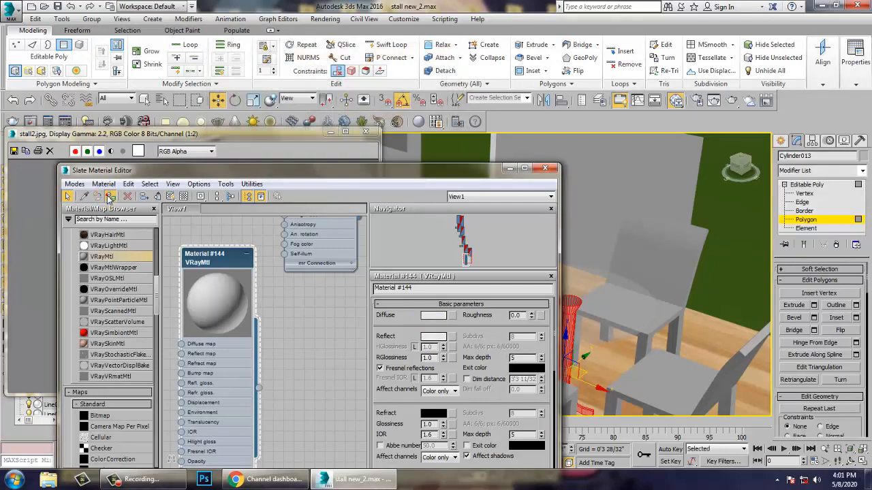
{"action": "left_click", "coordinate": [171, 196]}
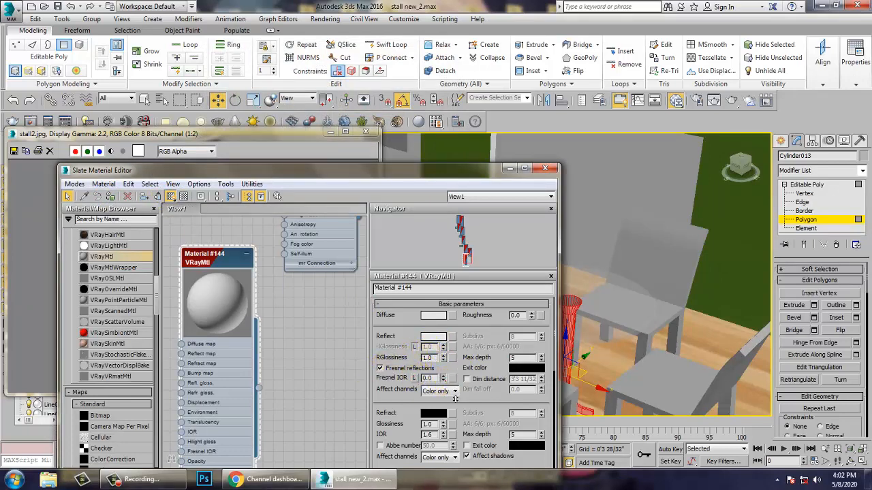
Step: Set the base material's Fresnel IOR to 0.2 and RGlossiness to 0.68 with Fresnel reflections on, and leave polygon editing
{"action": "left_click_drag", "start_coordinate": [455, 399], "coordinate": [446, 361]}
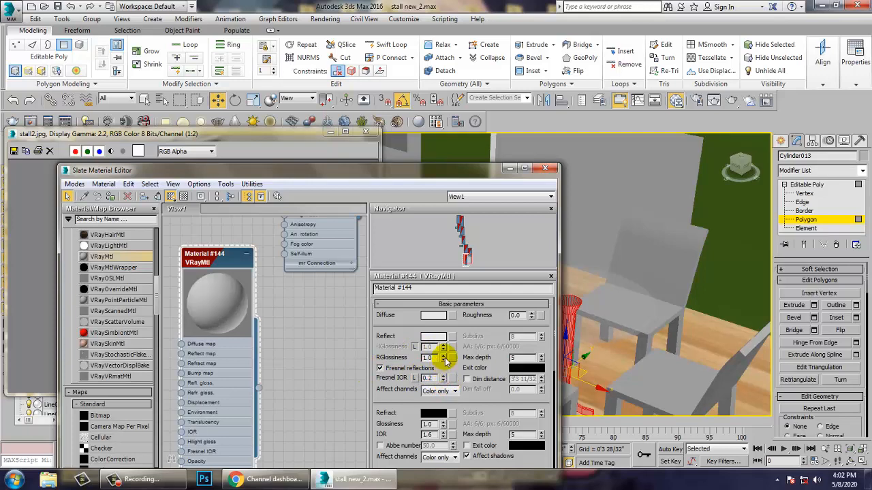
{"action": "left_click", "coordinate": [380, 369]}
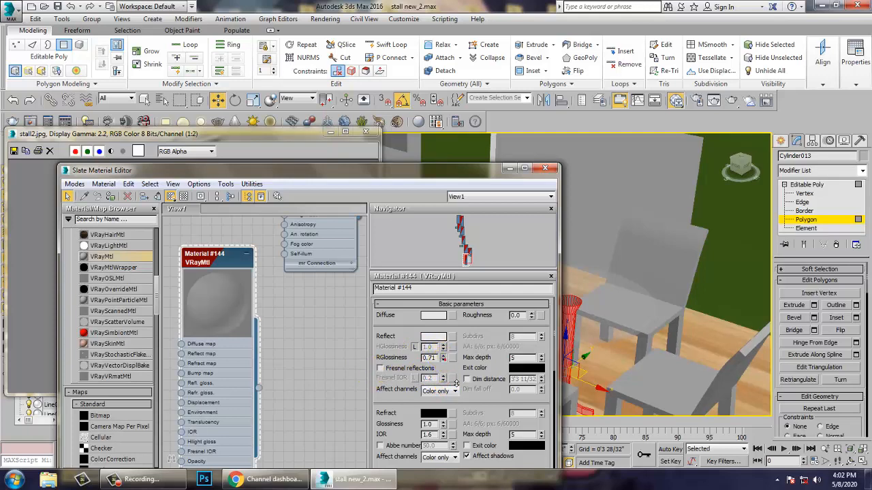
{"action": "left_click", "coordinate": [380, 369]}
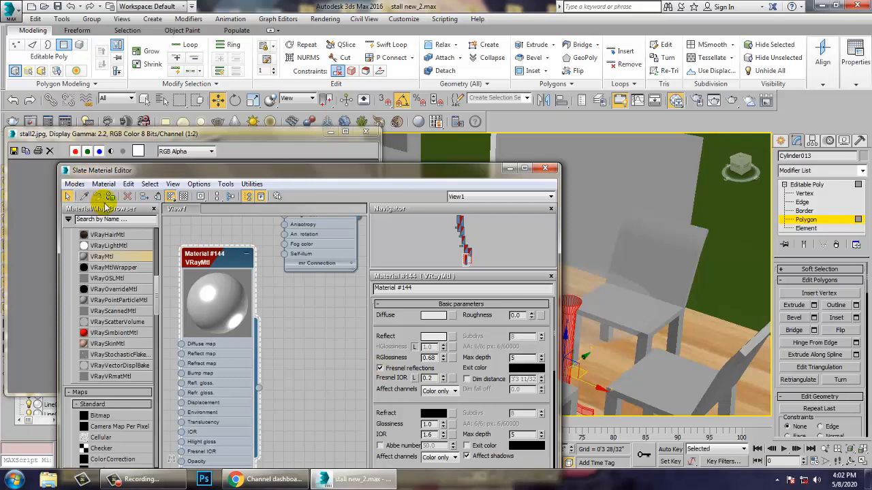
{"action": "left_click", "coordinate": [508, 167]}
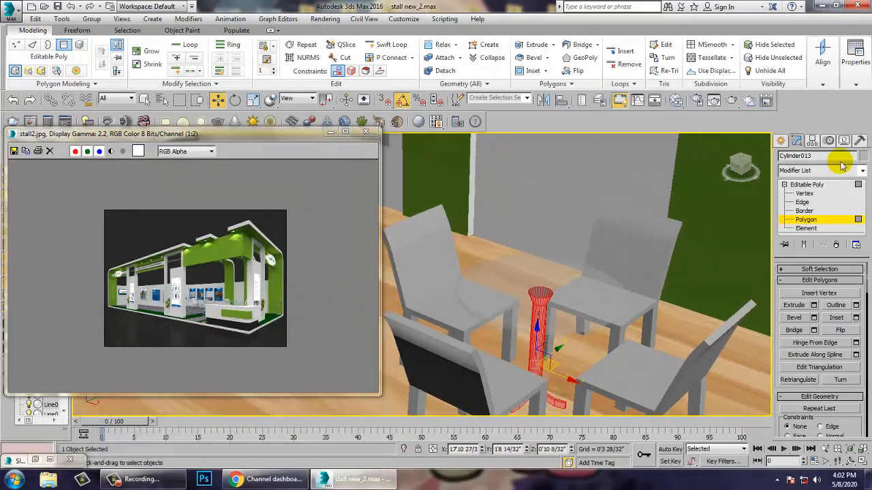
{"action": "left_click", "coordinate": [831, 188]}
Step: Minimise the reference image and display the whole stall with edged faces
{"action": "middle_click_drag", "start_coordinate": [572, 300], "coordinate": [628, 287], "text": "alt"}
{"action": "scroll", "coordinate": [593, 236], "scroll_direction": "down", "scroll_amount": 4}
{"action": "mouse_move", "coordinate": [545, 278]}
{"action": "middle_mouse_down"}
{"action": "mouse_move", "coordinate": [661, 288]}
{"action": "mouse_move", "coordinate": [651, 313]}
{"action": "mouse_move", "coordinate": [572, 298]}
{"action": "mouse_move", "coordinate": [583, 316]}
{"action": "mouse_move", "coordinate": [550, 271]}
{"action": "middle_mouse_up"}
{"action": "scroll", "coordinate": [646, 306], "scroll_direction": "down", "scroll_amount": 3}
{"action": "left_click", "coordinate": [326, 132]}
{"action": "scroll", "coordinate": [550, 271], "scroll_direction": "up", "scroll_amount": 5}
{"action": "scroll", "coordinate": [545, 291], "scroll_direction": "down", "scroll_amount": 3}
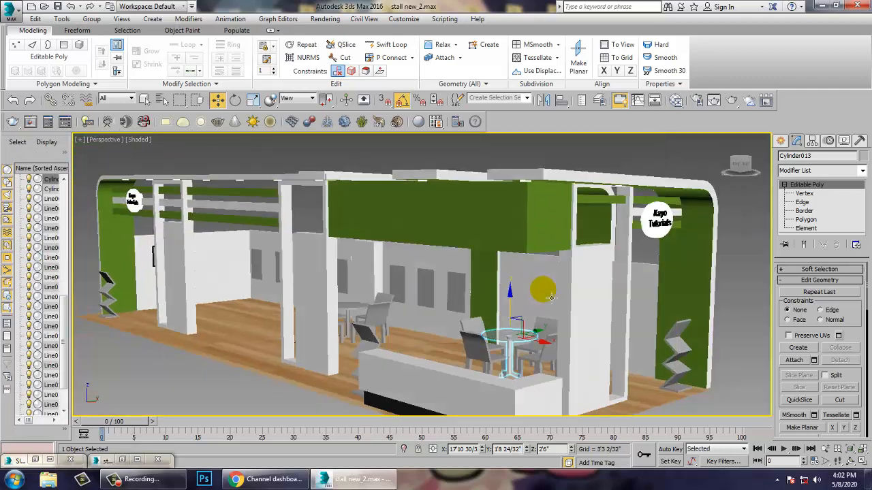
{"action": "key", "text": "F4"}
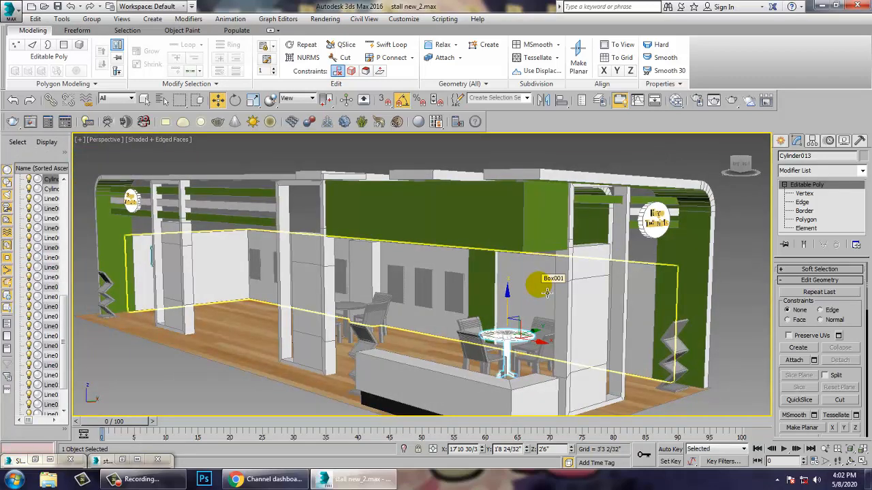
{"action": "left_click", "coordinate": [140, 479]}
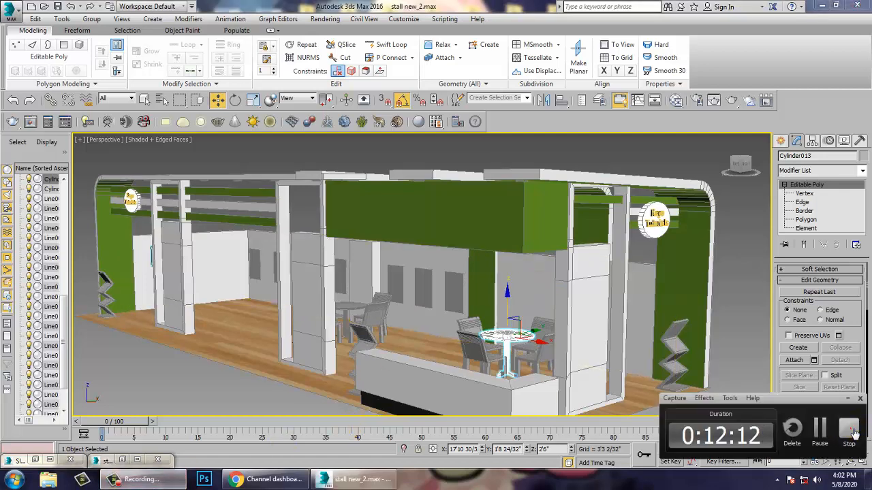